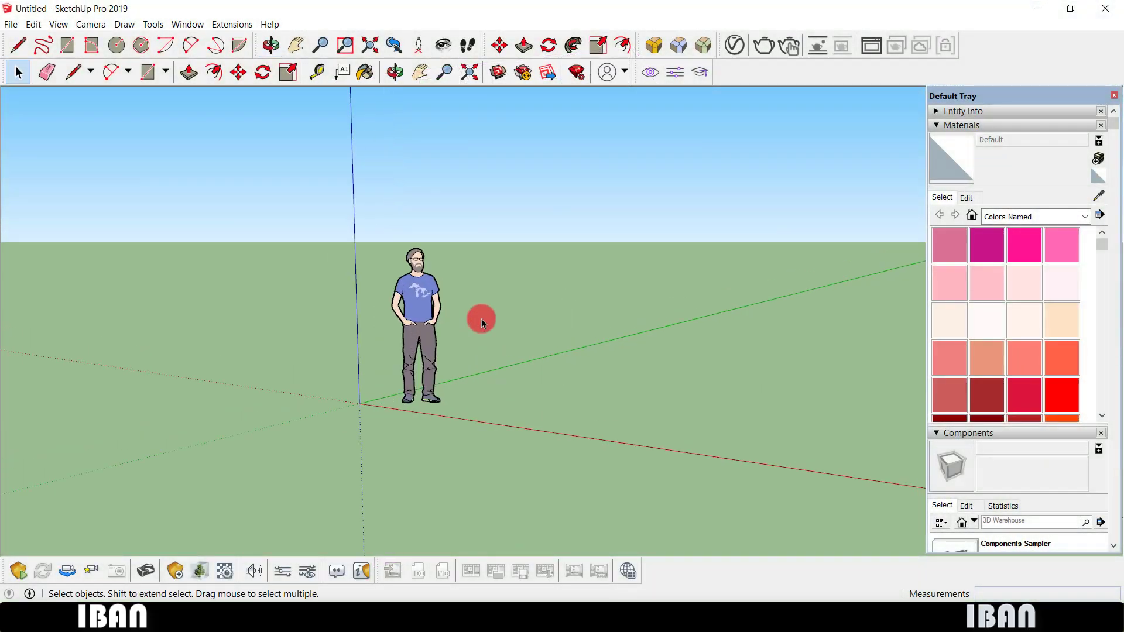
In Model Info, set lengths to Decimal mm with 0 mm precision and disable length snapping.
left_click(186, 24)
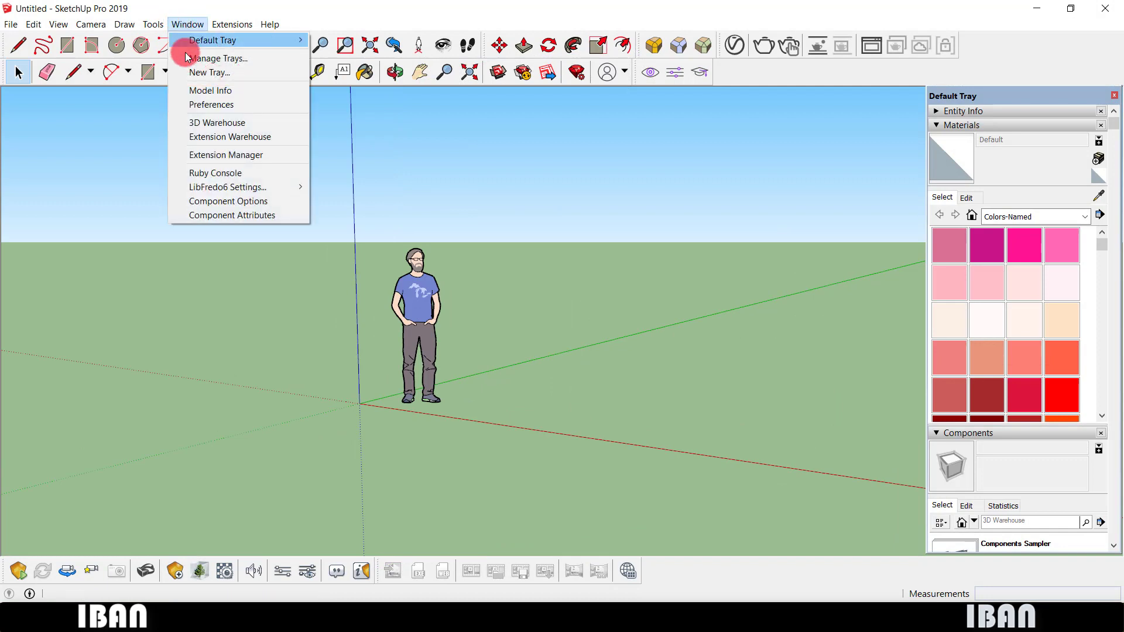
left_click(193, 91)
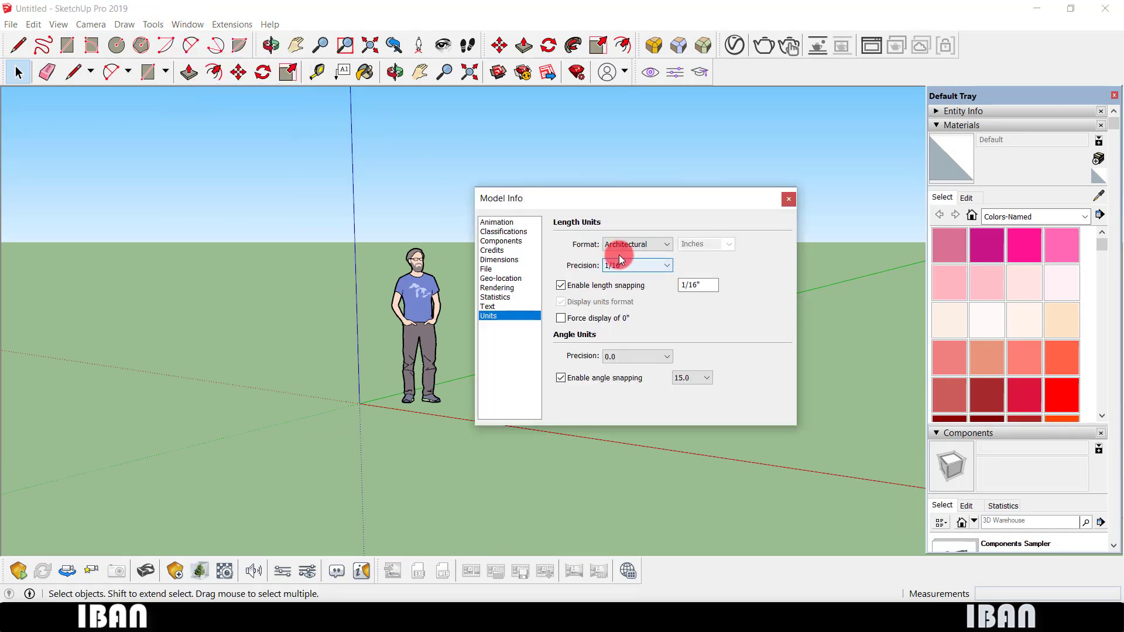
left_click(624, 244)
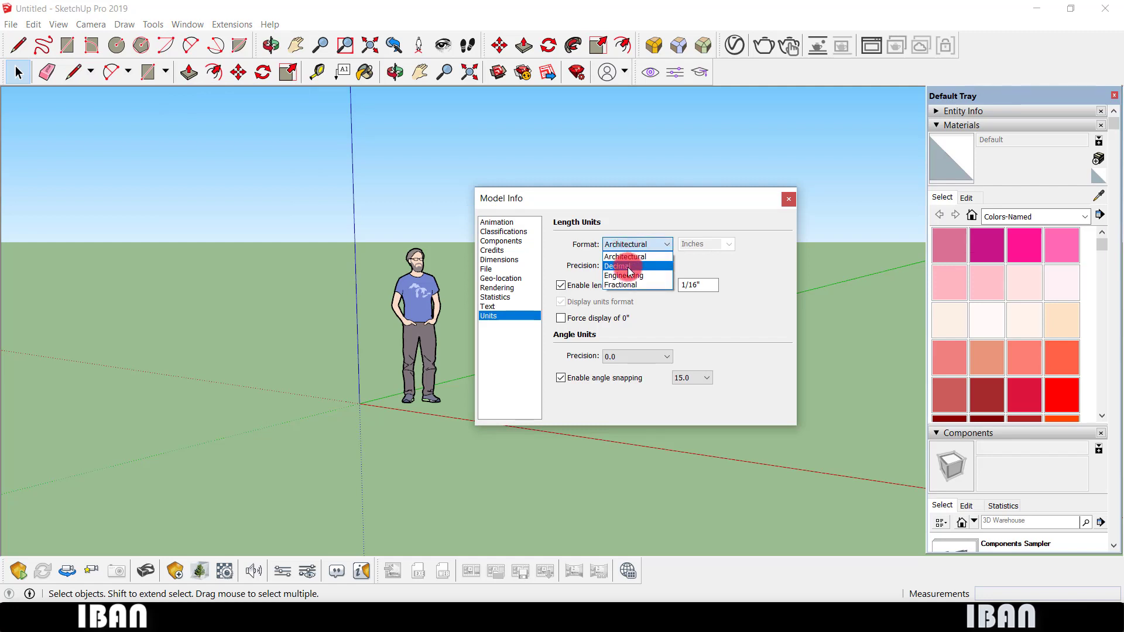
left_click(628, 267)
left_click(729, 244)
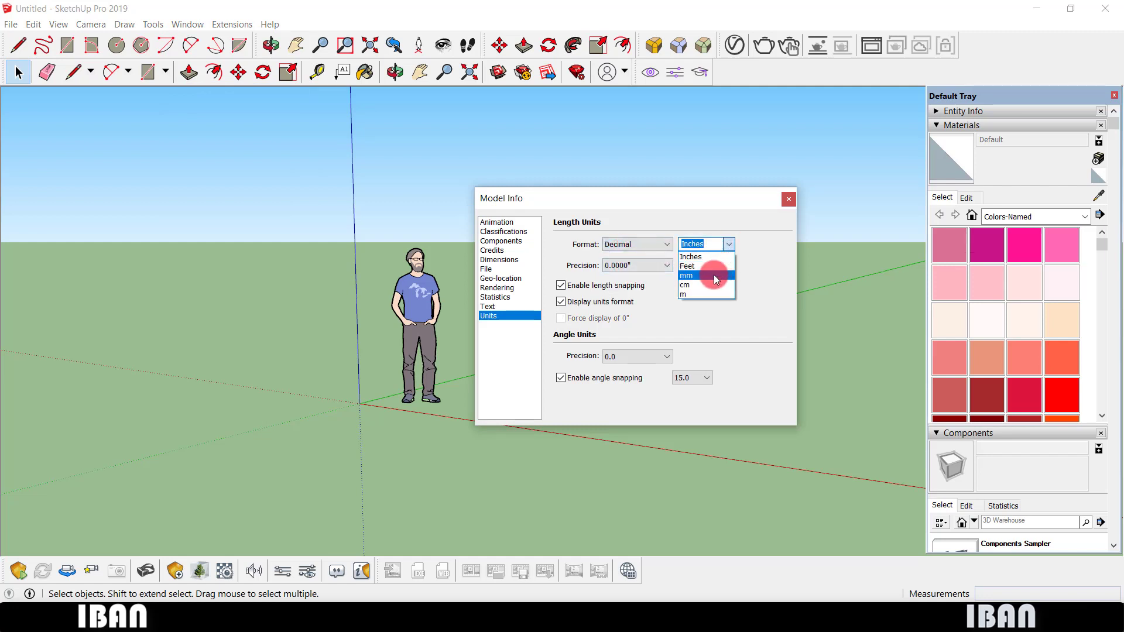
left_click(714, 276)
left_click(666, 265)
left_click(644, 276)
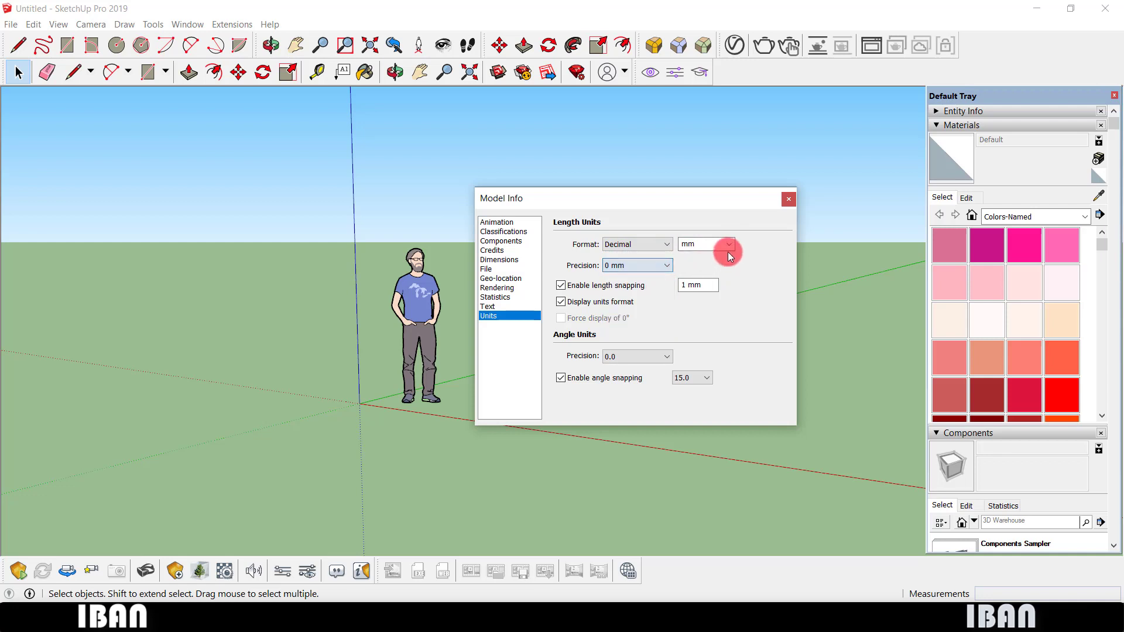
left_click(728, 253)
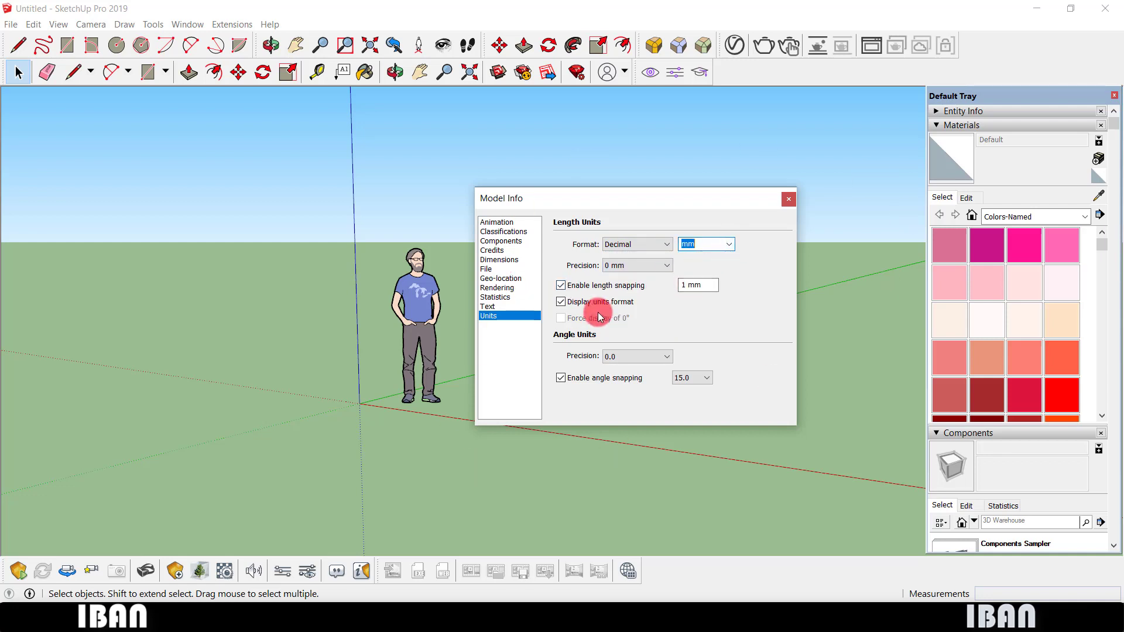
left_click(585, 286)
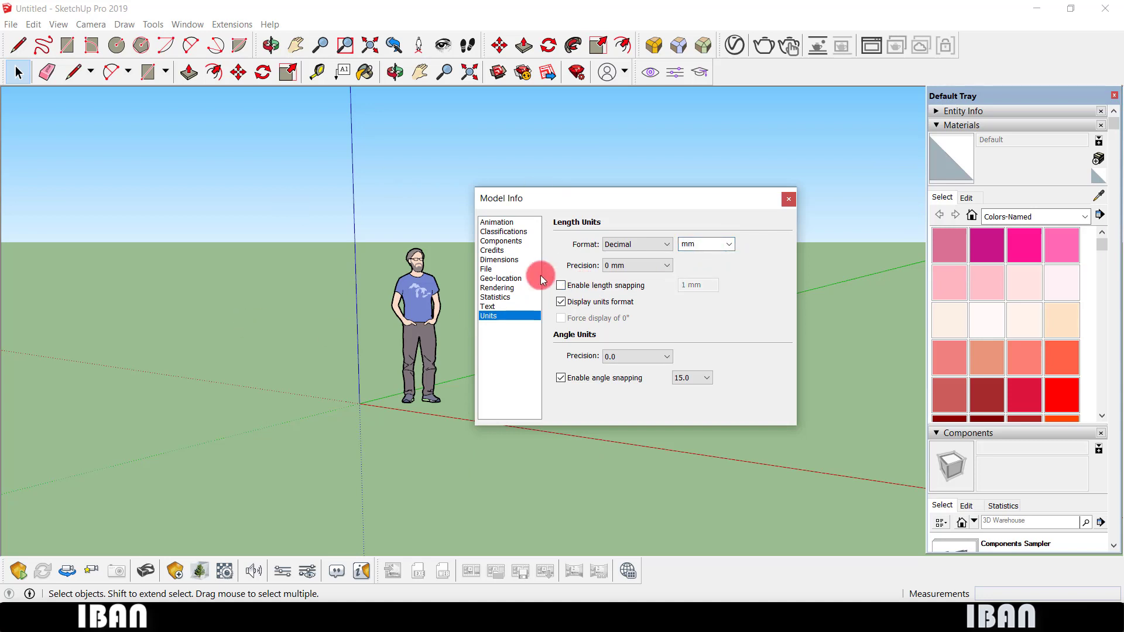
Close Model Info, orbit toward the ground, and import with the JPEG Image (*.jpg) filter.
left_click(788, 199)
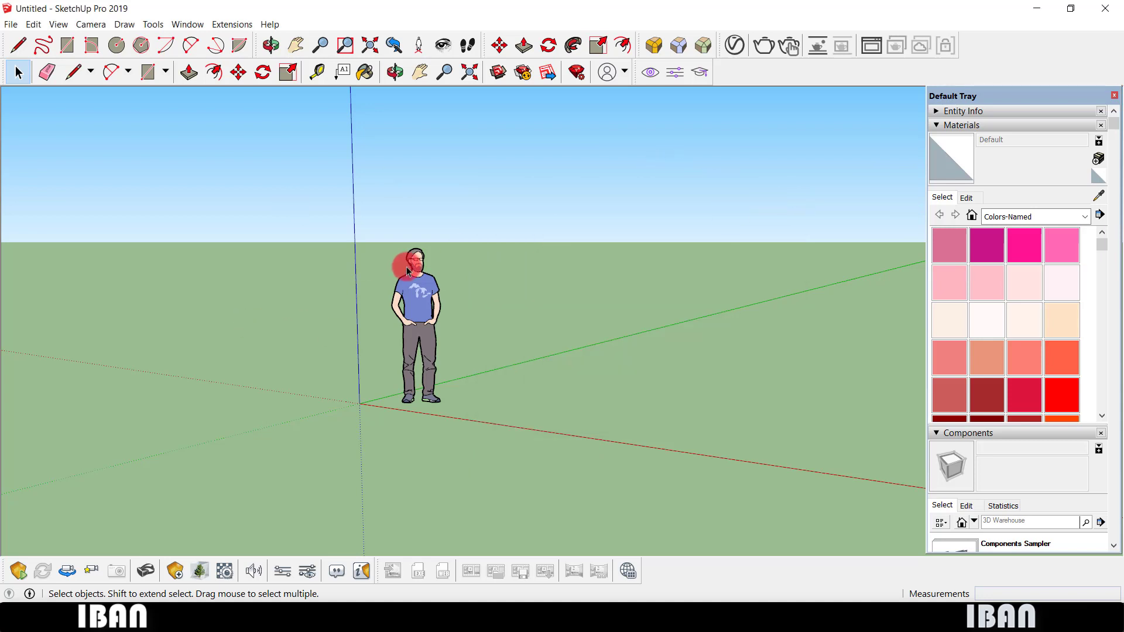
mouse_move(407, 263)
middle_mouse_down()
mouse_move(448, 338)
mouse_move(537, 329)
mouse_move(492, 301)
mouse_move(672, 302)
mouse_move(574, 319)
middle_mouse_up()
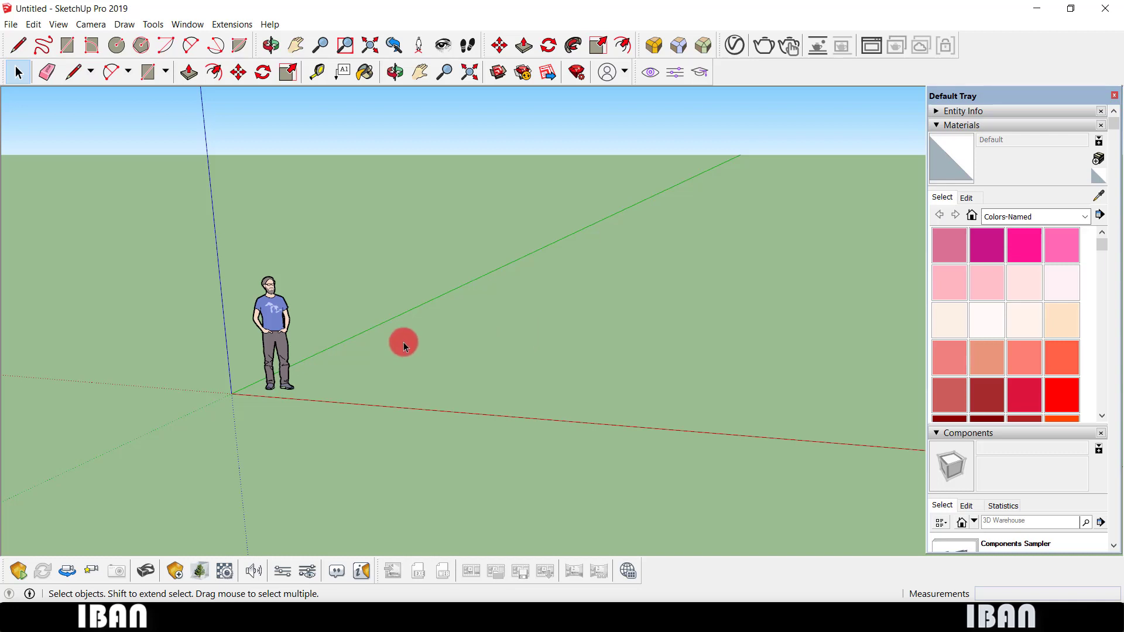
left_click(11, 24)
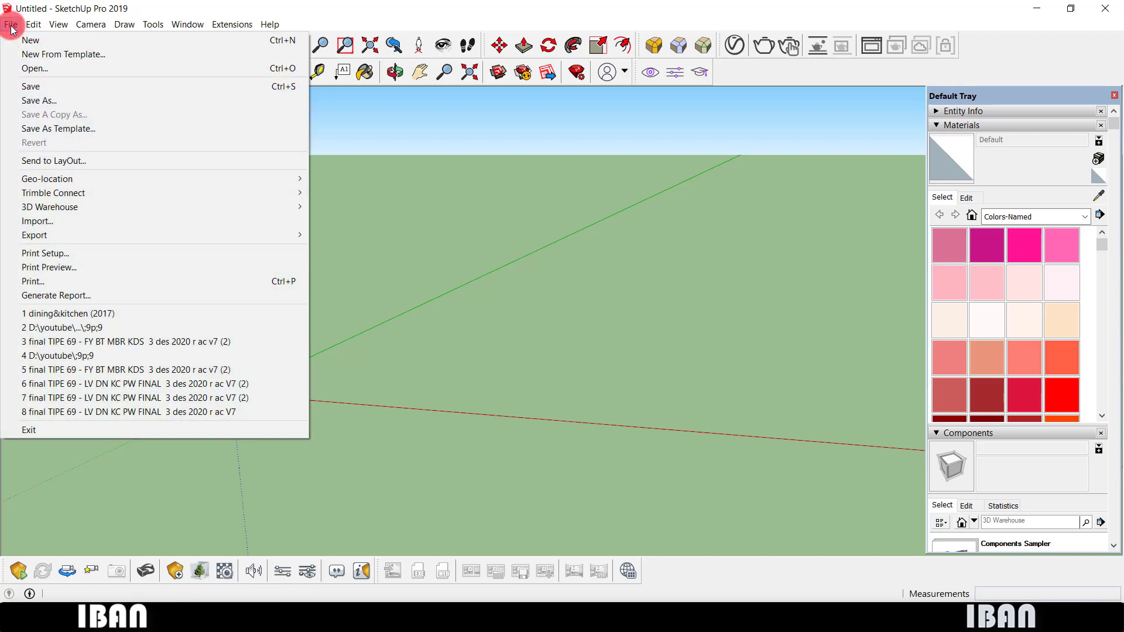
left_click(58, 226)
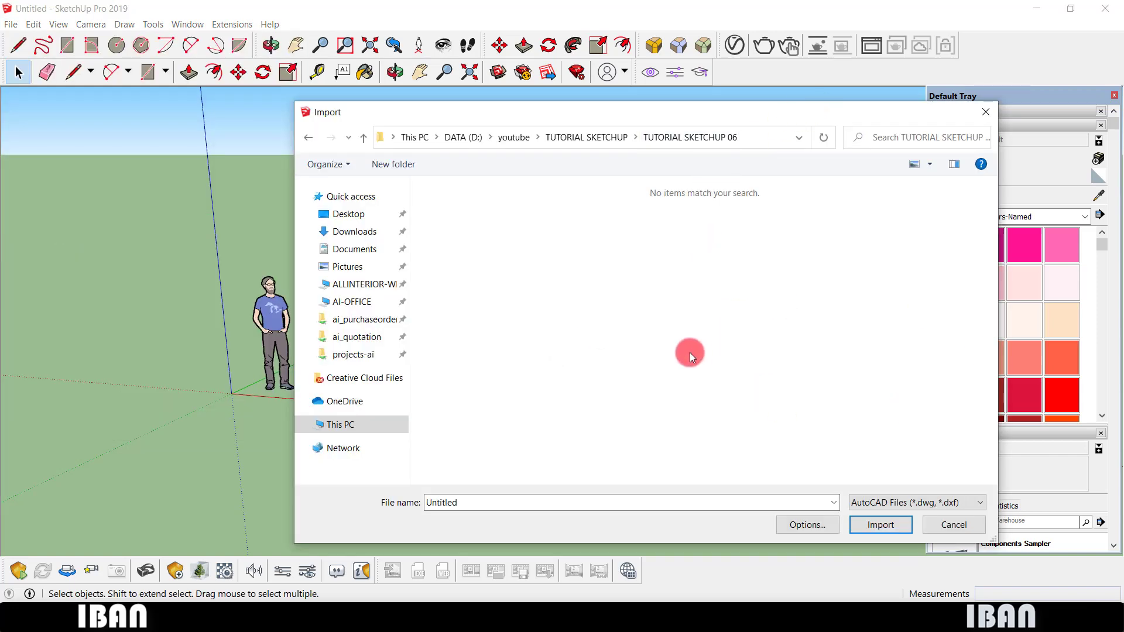
left_click(918, 502)
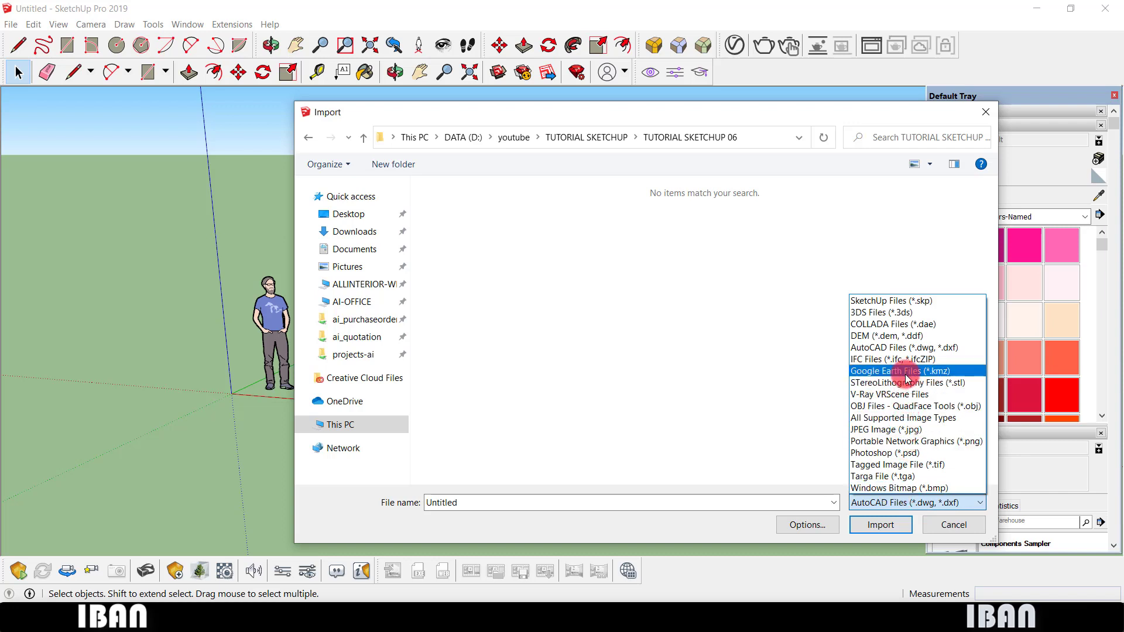
left_click(904, 430)
left_click(469, 232)
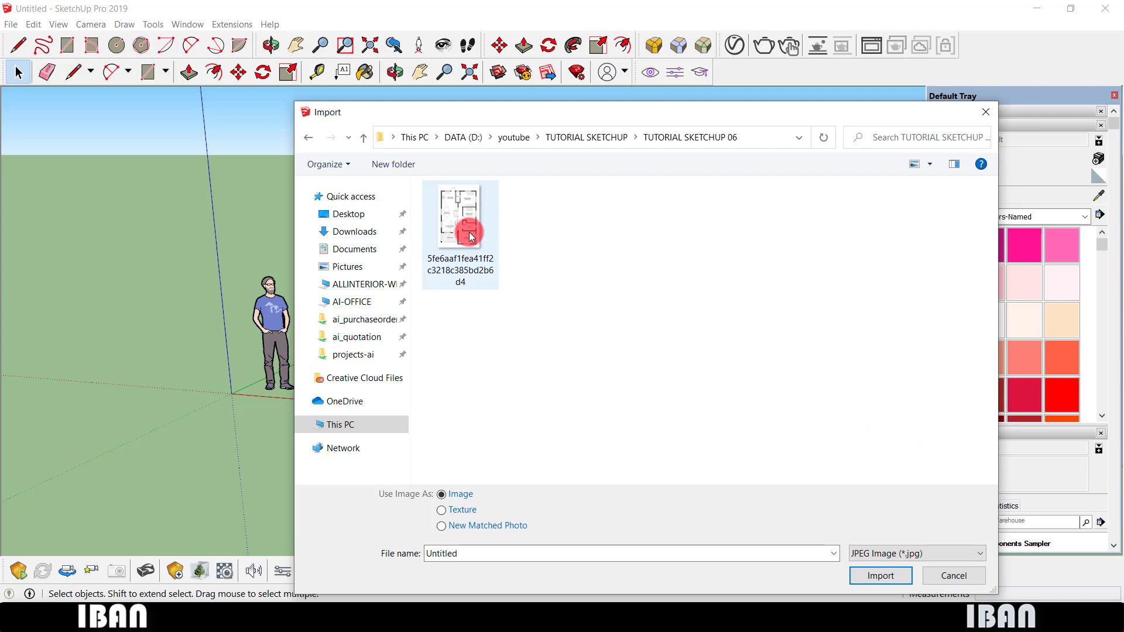
Import the floor-plan JPG as an image and size it flat on the ground near the origin.
double_click(468, 232)
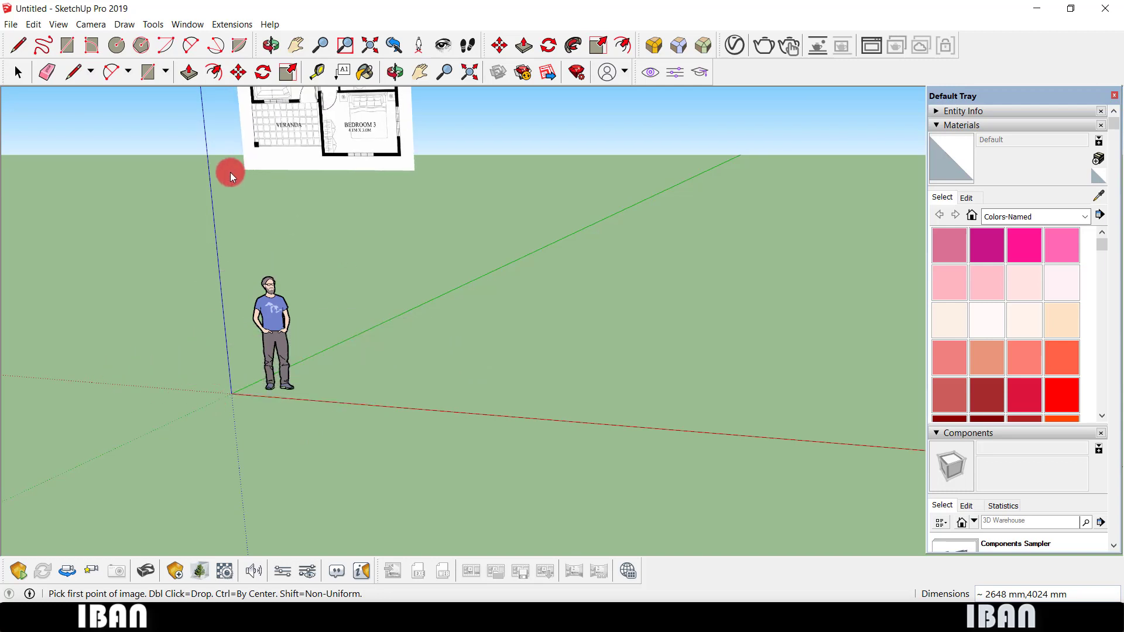
middle_click_drag(499, 222, 211, 248)
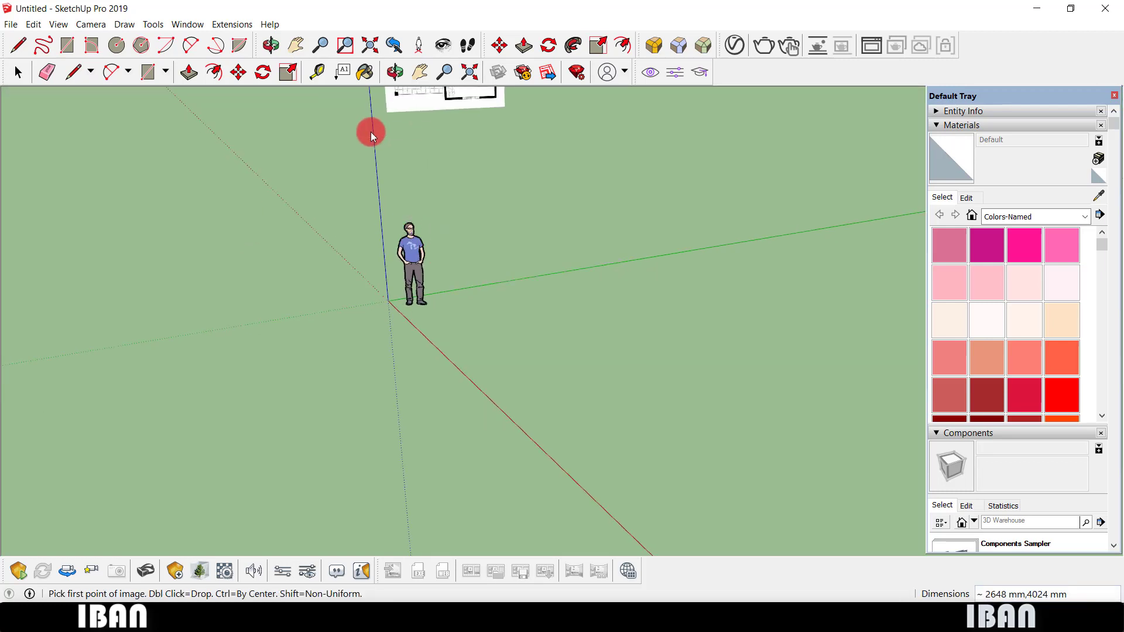
key("o")
mouse_move(558, 251)
left_mouse_down()
mouse_move(683, 270)
mouse_move(648, 321)
left_mouse_up()
mouse_move(480, 296)
middle_mouse_down()
mouse_move(535, 300)
mouse_move(532, 311)
middle_mouse_up()
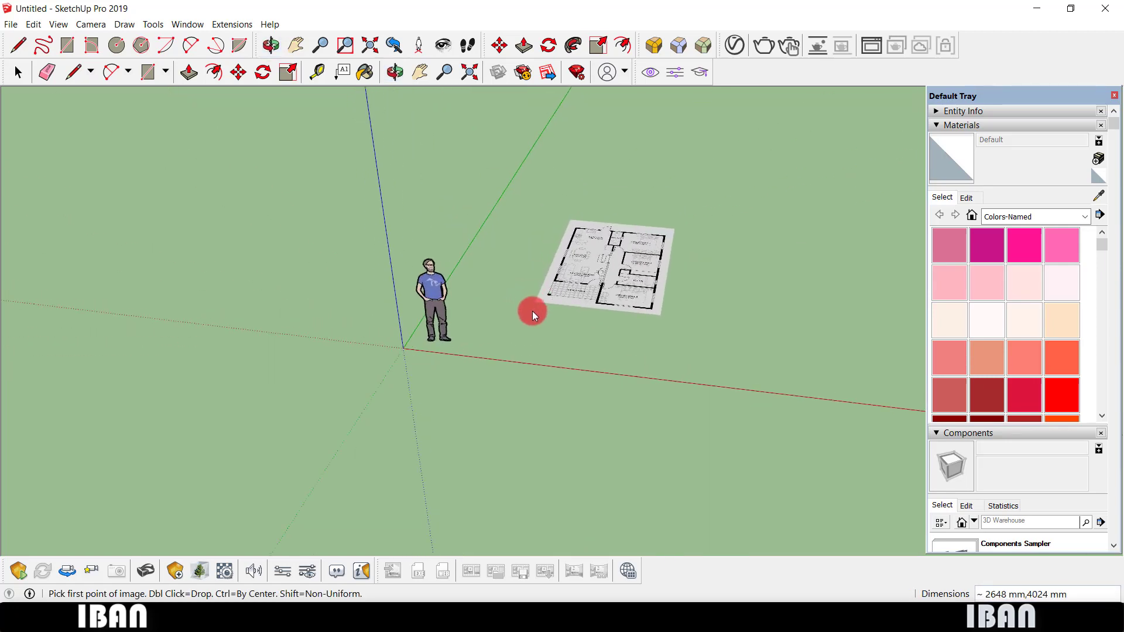
scroll(532, 311, "up", 1)
left_click(497, 349)
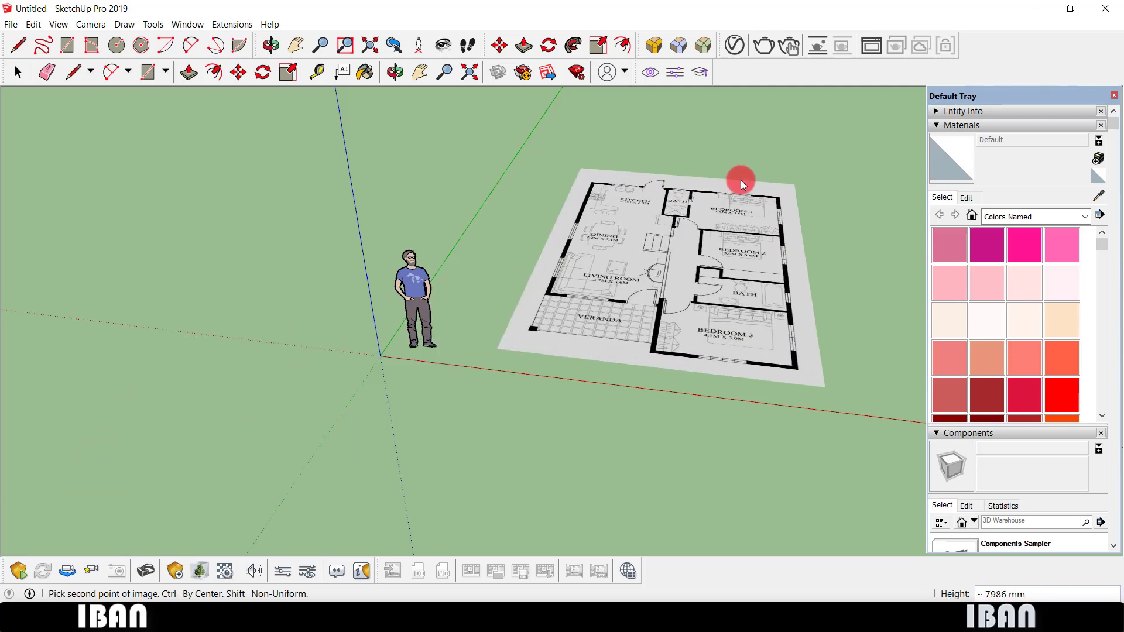
left_click(740, 181)
scroll(840, 219, "up", 3)
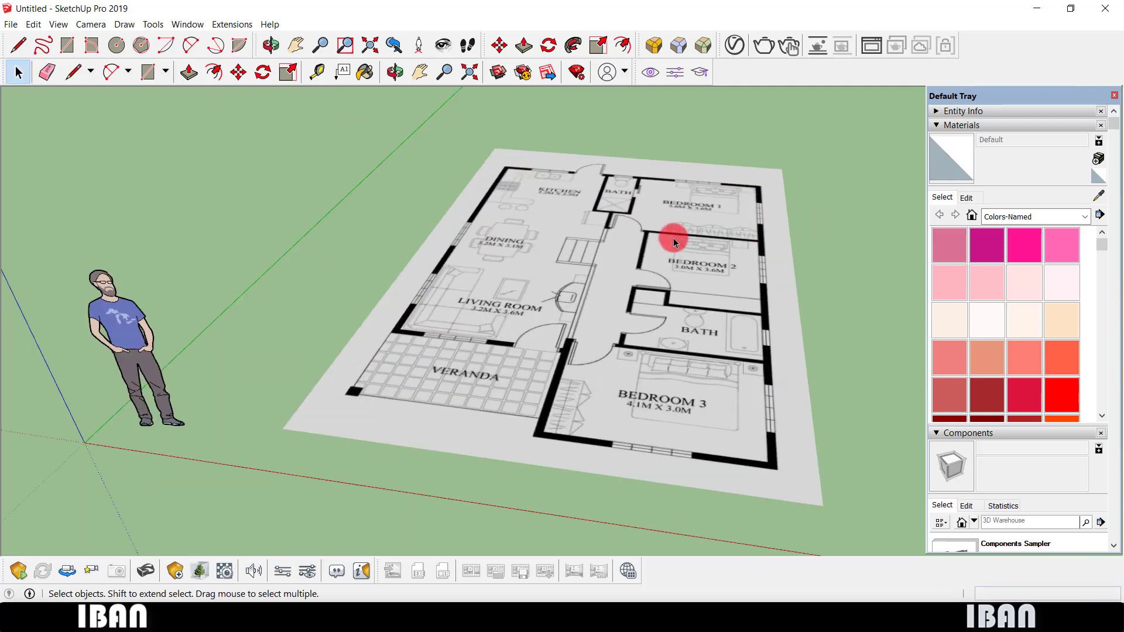
mouse_move(673, 238)
middle_mouse_down()
mouse_move(653, 333)
mouse_move(520, 267)
mouse_move(647, 238)
mouse_move(527, 243)
mouse_move(554, 253)
middle_mouse_up()
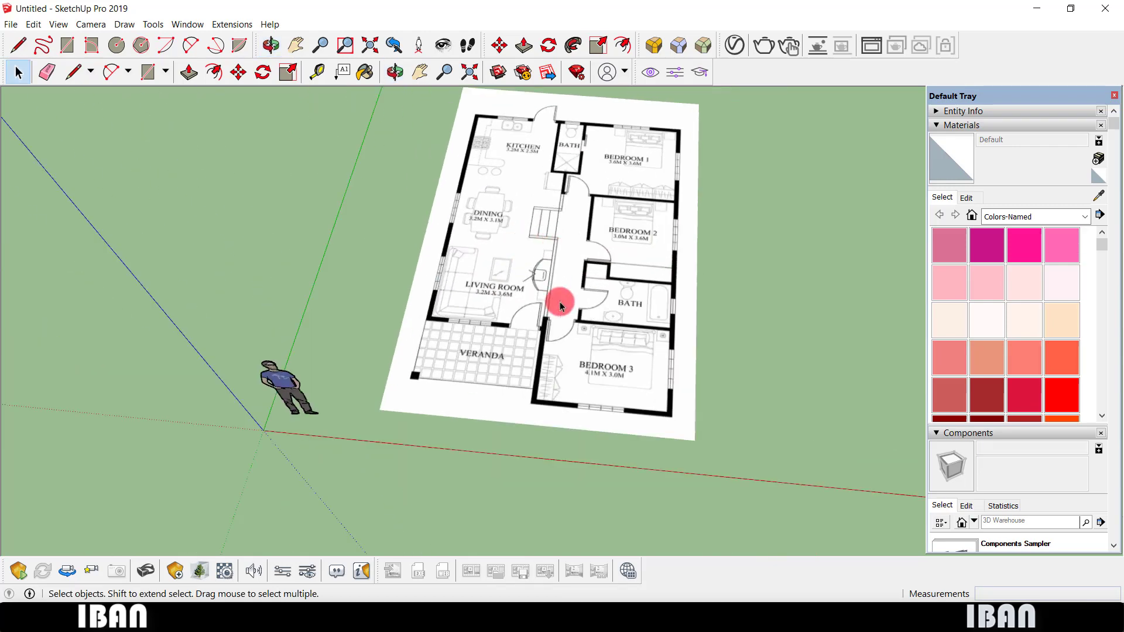
mouse_move(560, 303)
middle_mouse_down()
mouse_move(532, 328)
mouse_move(557, 319)
mouse_move(561, 254)
mouse_move(572, 303)
mouse_move(617, 244)
mouse_move(600, 301)
middle_mouse_up()
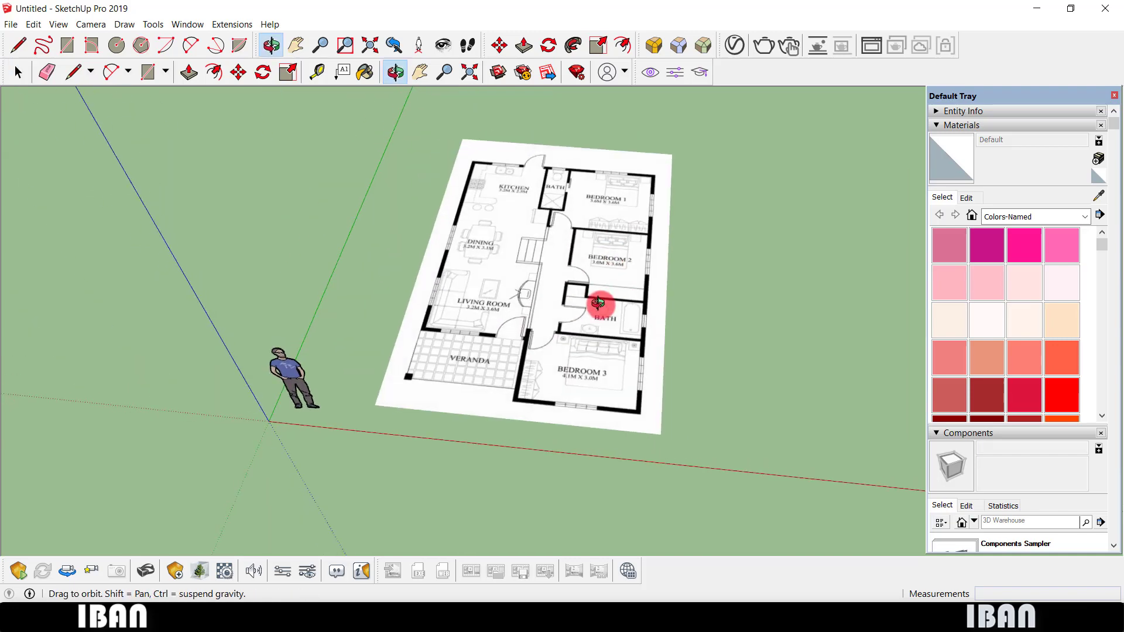
mouse_move(663, 345)
left_mouse_down()
mouse_move(679, 422)
mouse_move(717, 416)
left_mouse_up()
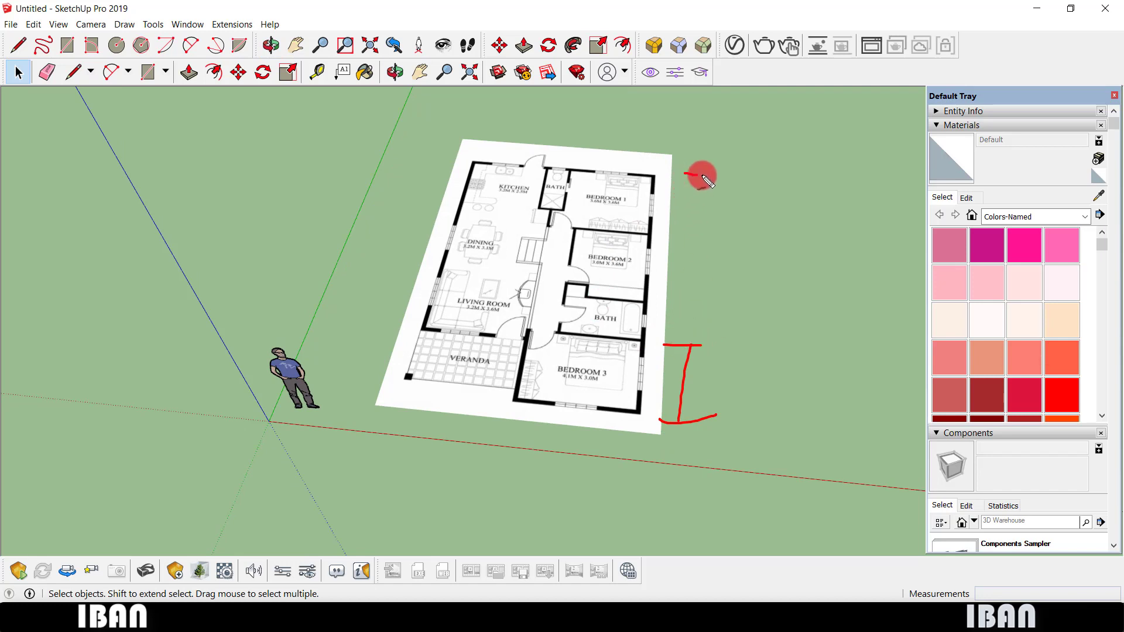
left_click_drag(702, 174, 679, 358)
left_click_drag(702, 235, 671, 235)
left_click_drag(663, 304, 703, 303)
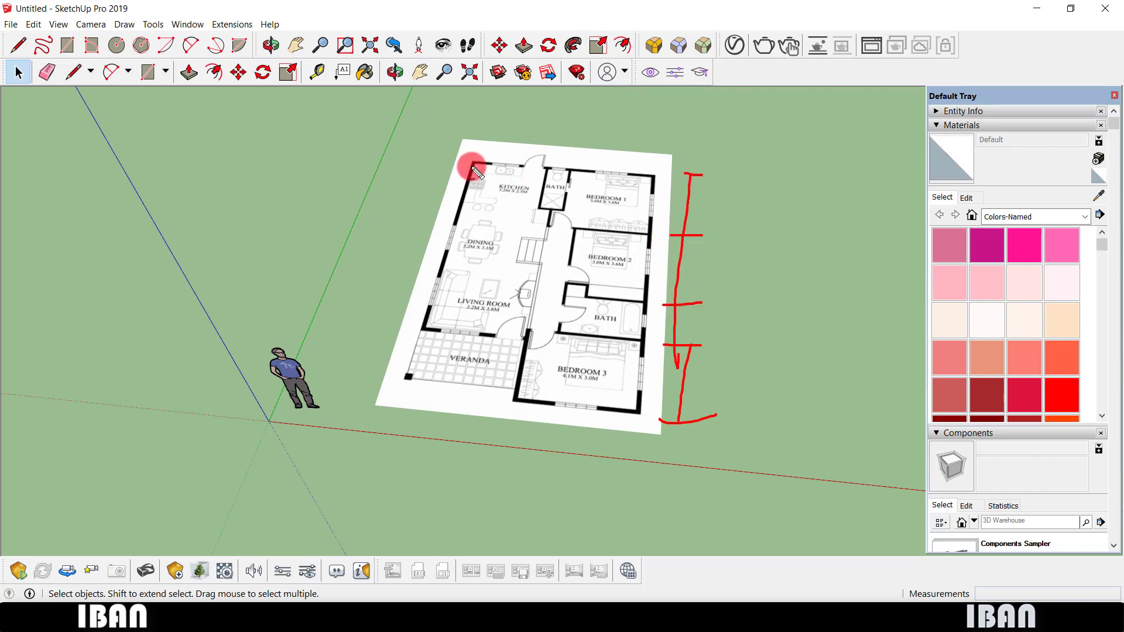
mouse_move(480, 115)
left_mouse_down()
mouse_move(480, 154)
mouse_move(565, 144)
mouse_move(566, 164)
mouse_move(667, 151)
left_mouse_up()
left_click_drag(654, 135, 638, 182)
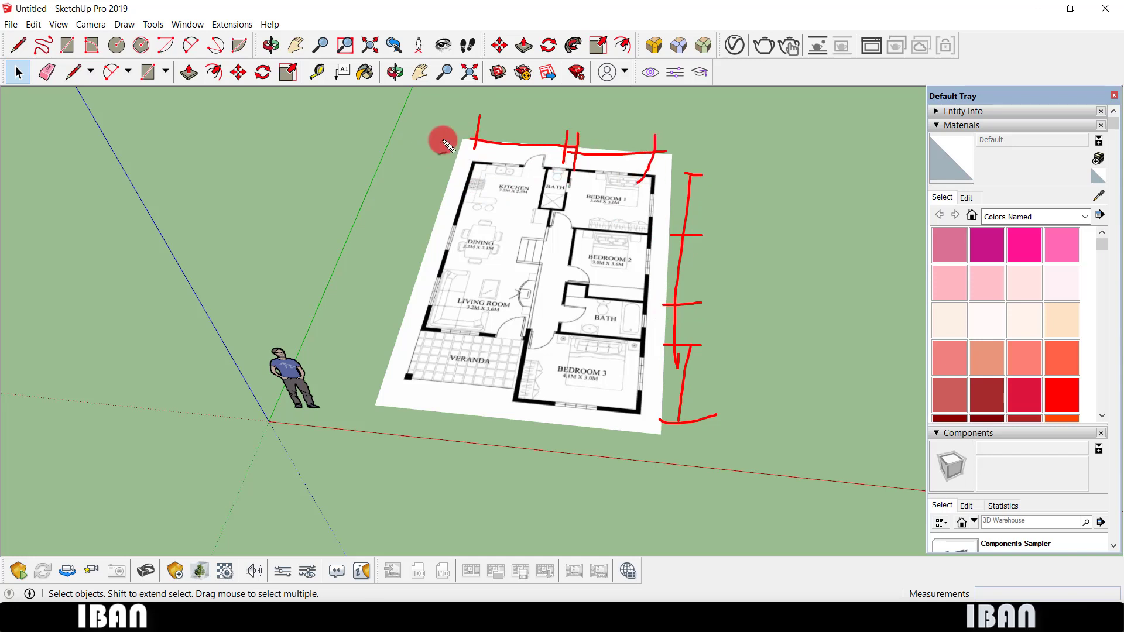
left_click_drag(463, 141, 375, 370)
left_click_drag(432, 140, 443, 140)
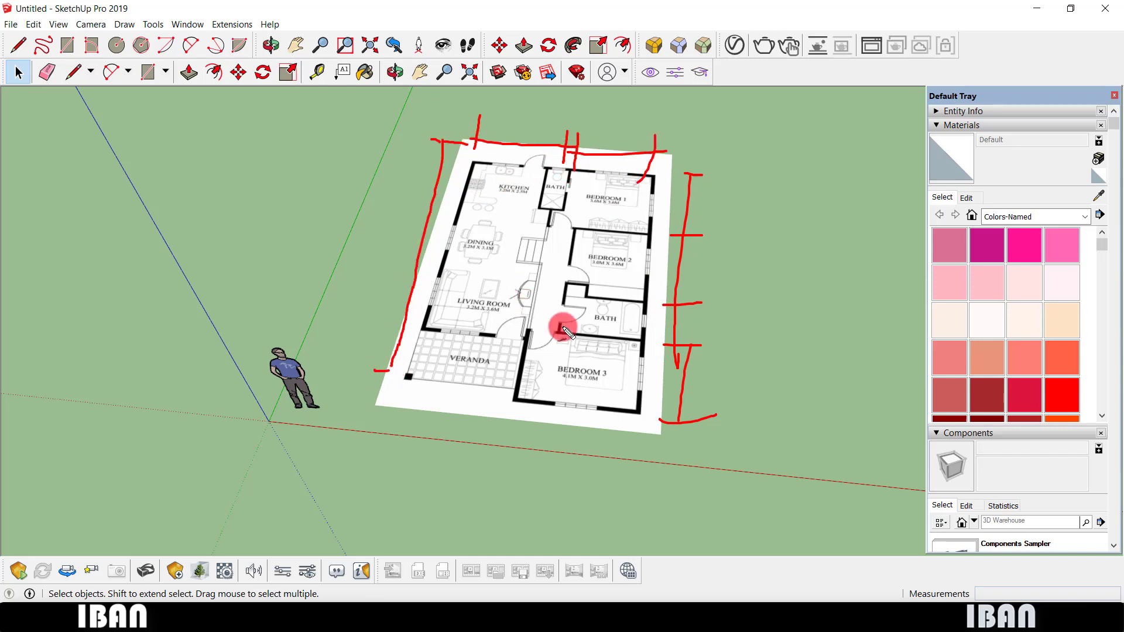
left_click_drag(553, 381, 611, 381)
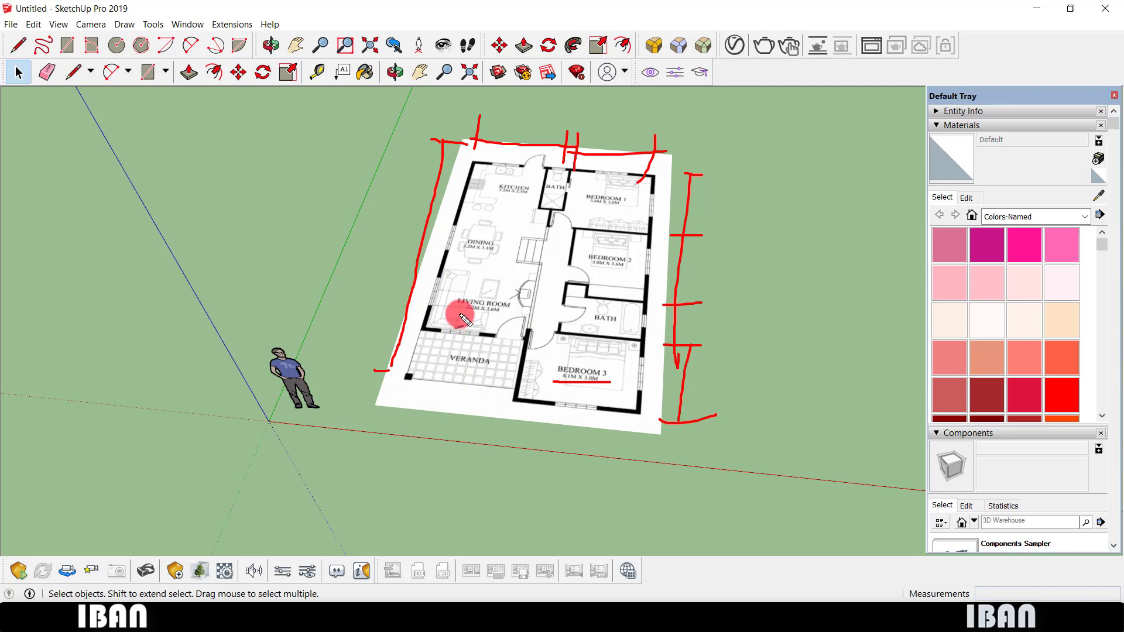
left_click_drag(459, 313, 506, 312)
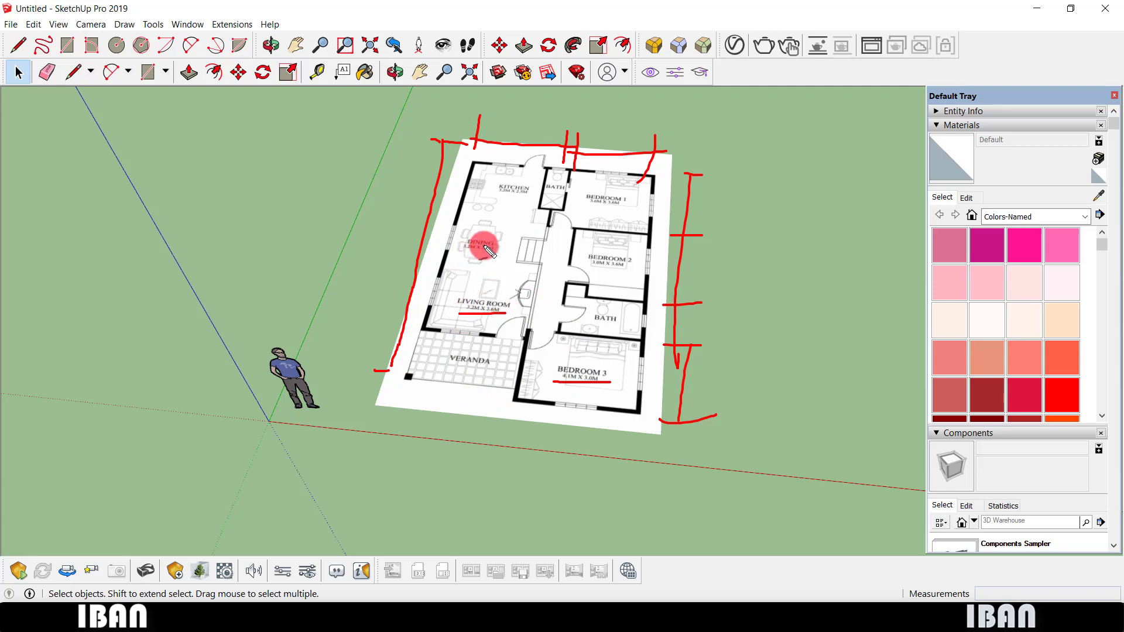
key("Escape")
scroll(580, 377, "up", 2)
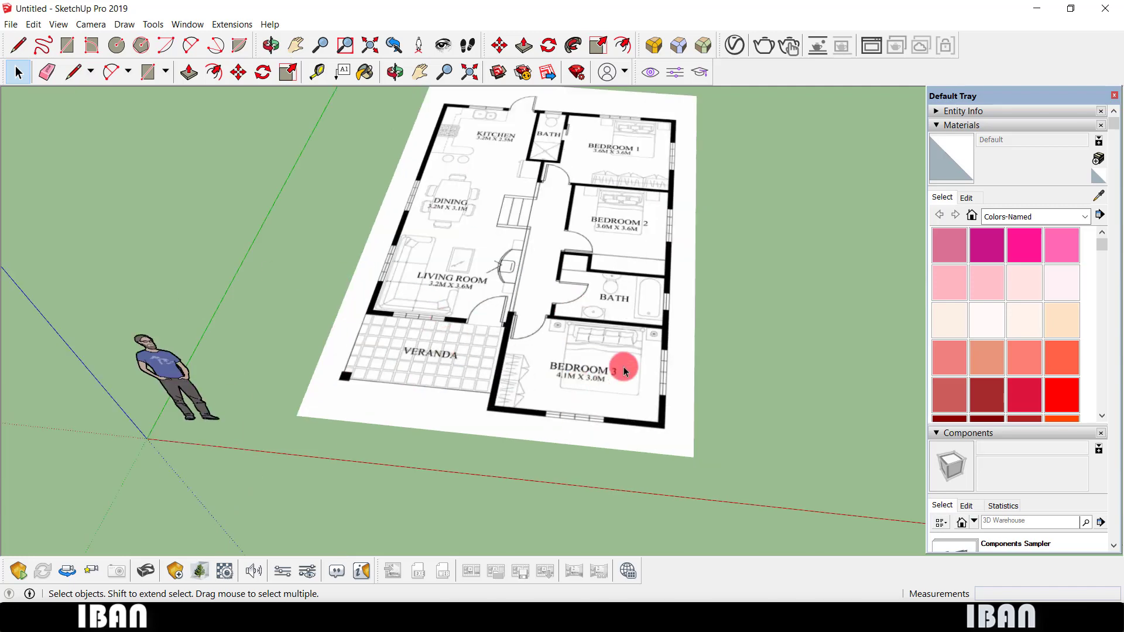
mouse_move(623, 367)
middle_mouse_down()
mouse_move(593, 380)
mouse_move(524, 357)
mouse_move(608, 344)
mouse_move(509, 379)
middle_mouse_up()
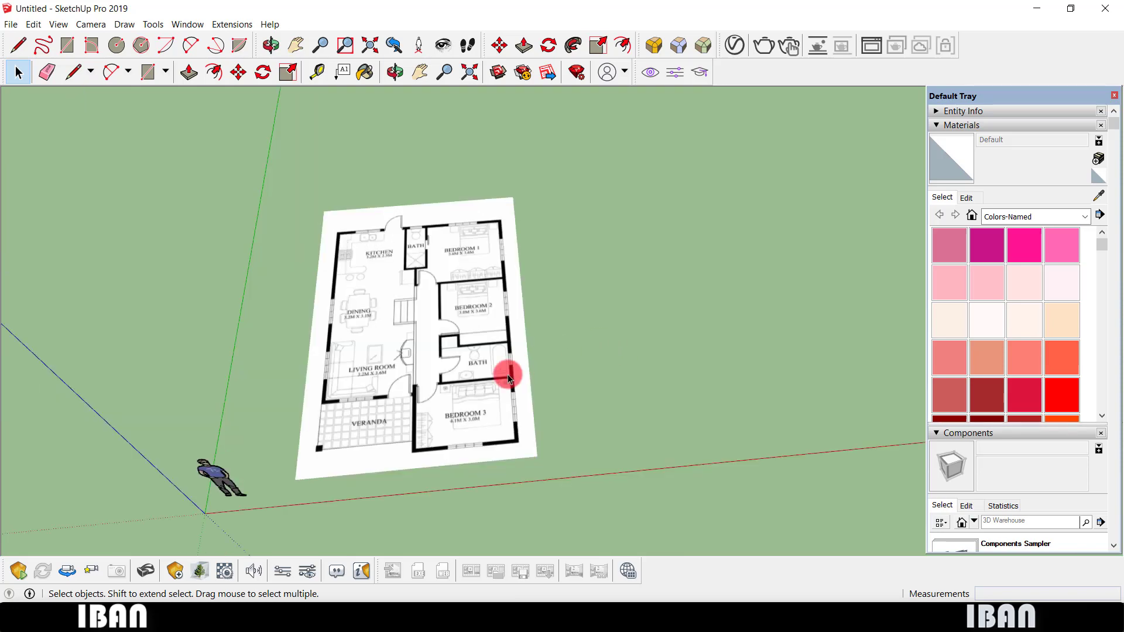
scroll(429, 417, "up", 2)
middle_click_drag(429, 417, 588, 381)
scroll(633, 406, "up", 3)
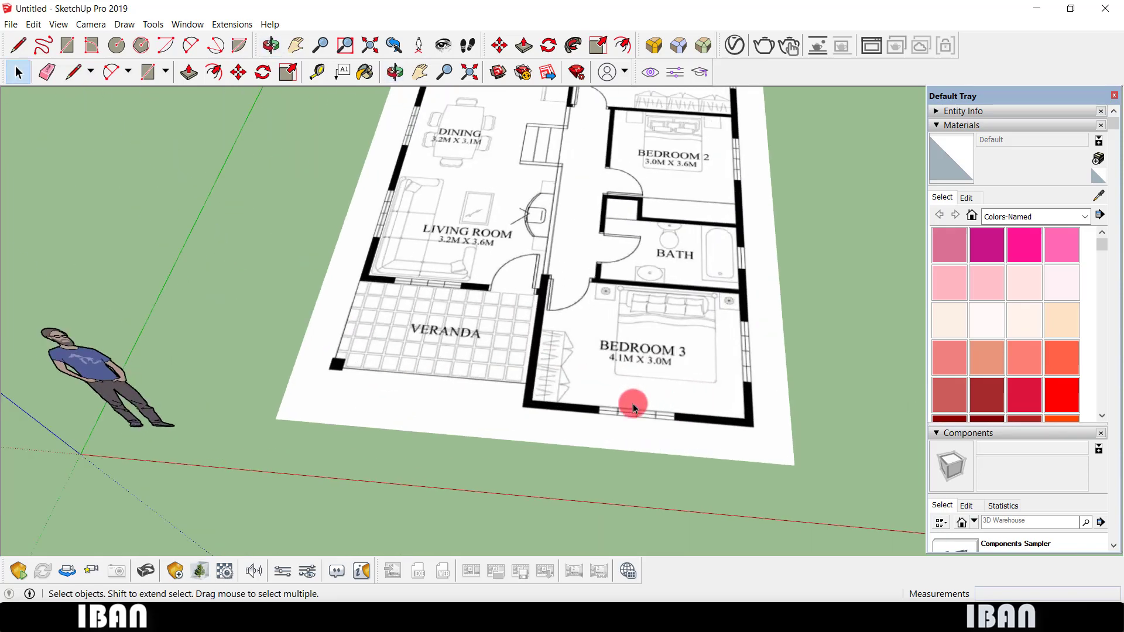
scroll(634, 405, "down", 3)
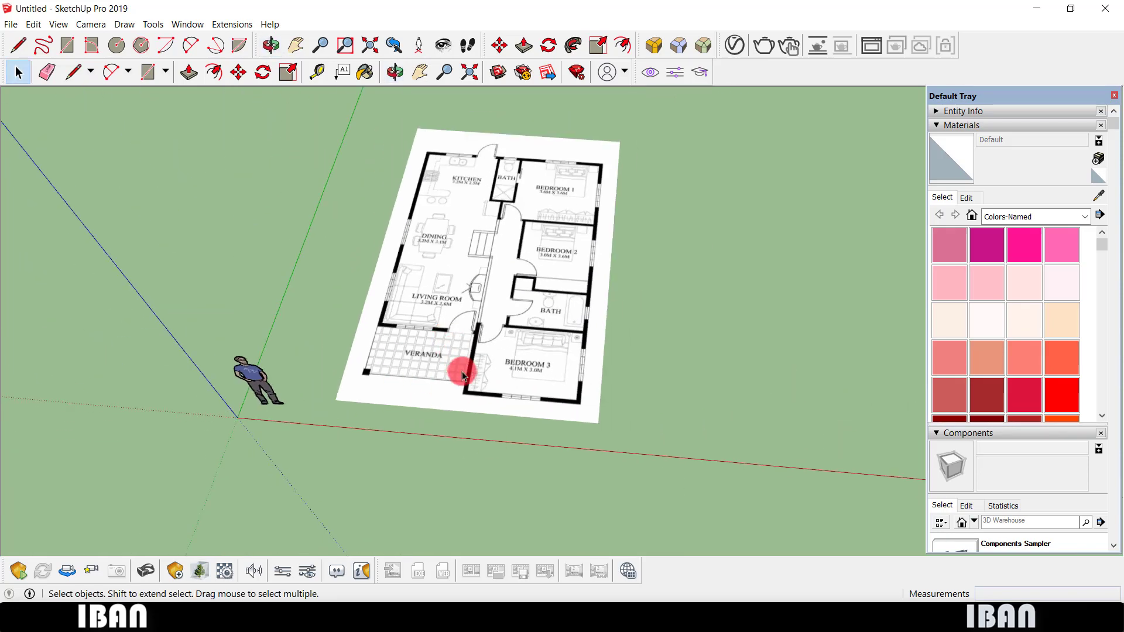
scroll(476, 391, "up", 2)
key("l")
scroll(475, 391, "up", 2)
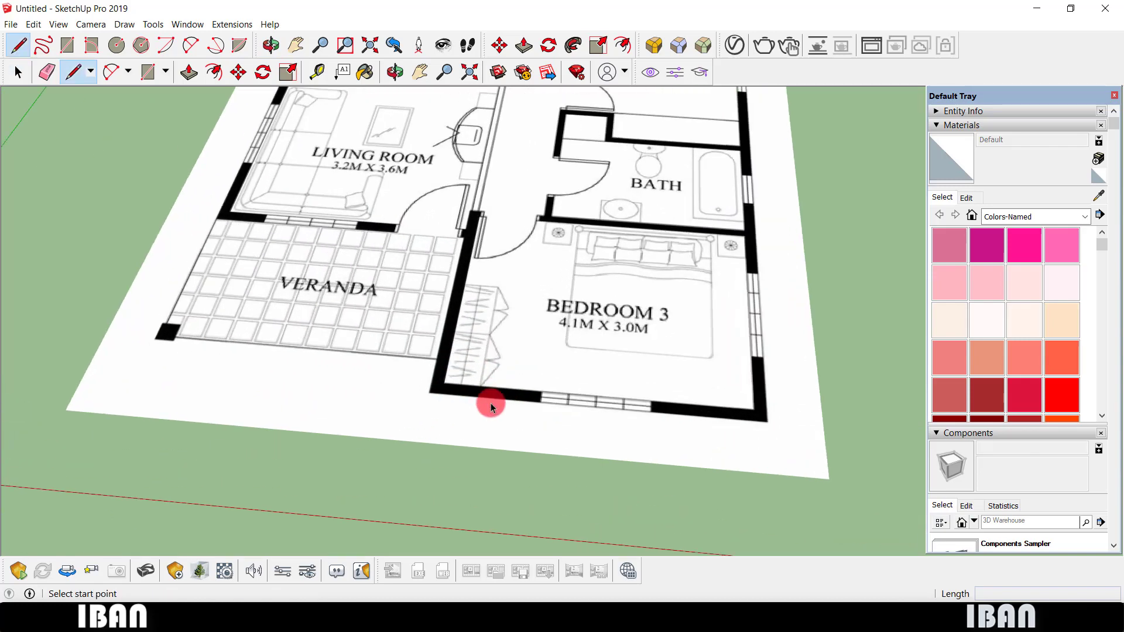
scroll(475, 399, "up", 1)
left_click(421, 391)
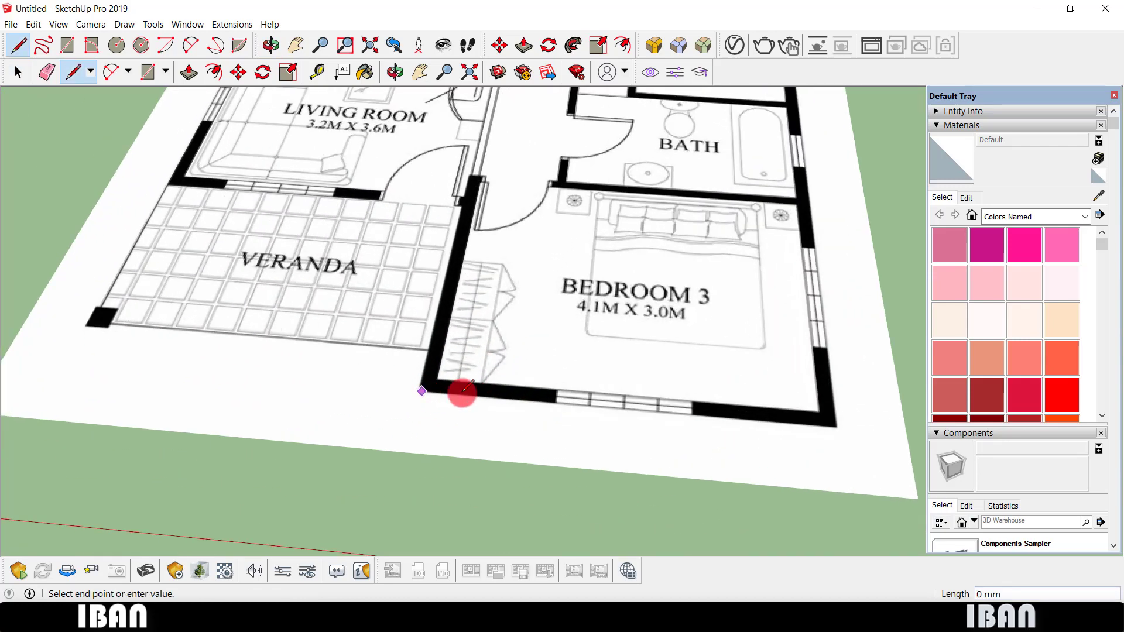
scroll(430, 395, "down", 1)
scroll(430, 395, "down", 1)
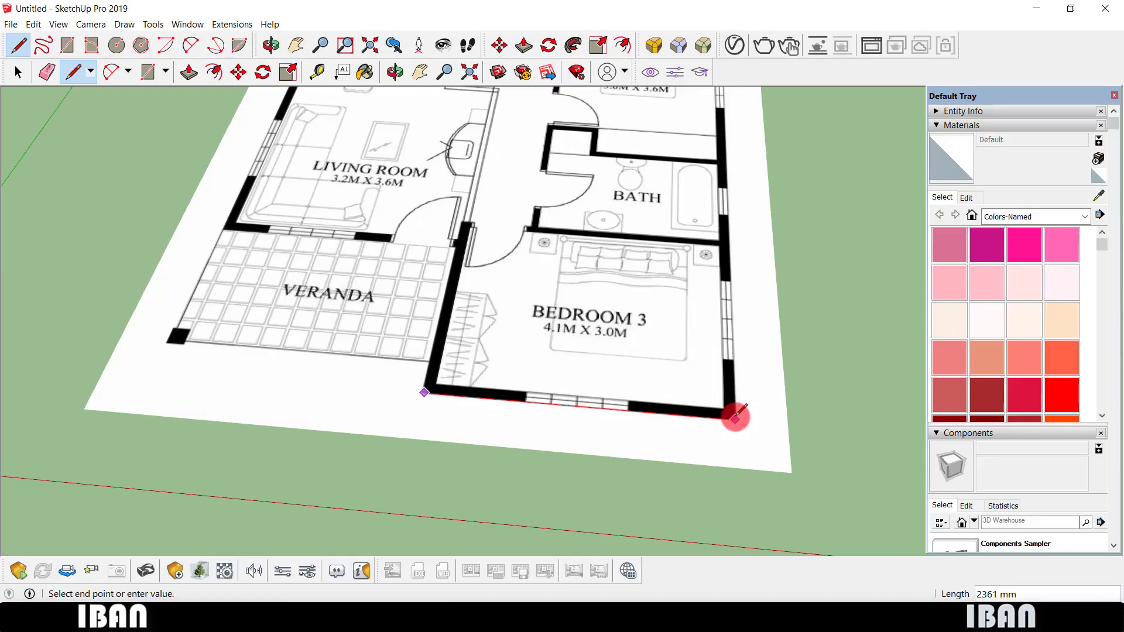
key("space")
scroll(638, 399, "down", 3)
scroll(612, 372, "down", 2)
scroll(606, 363, "up", 2)
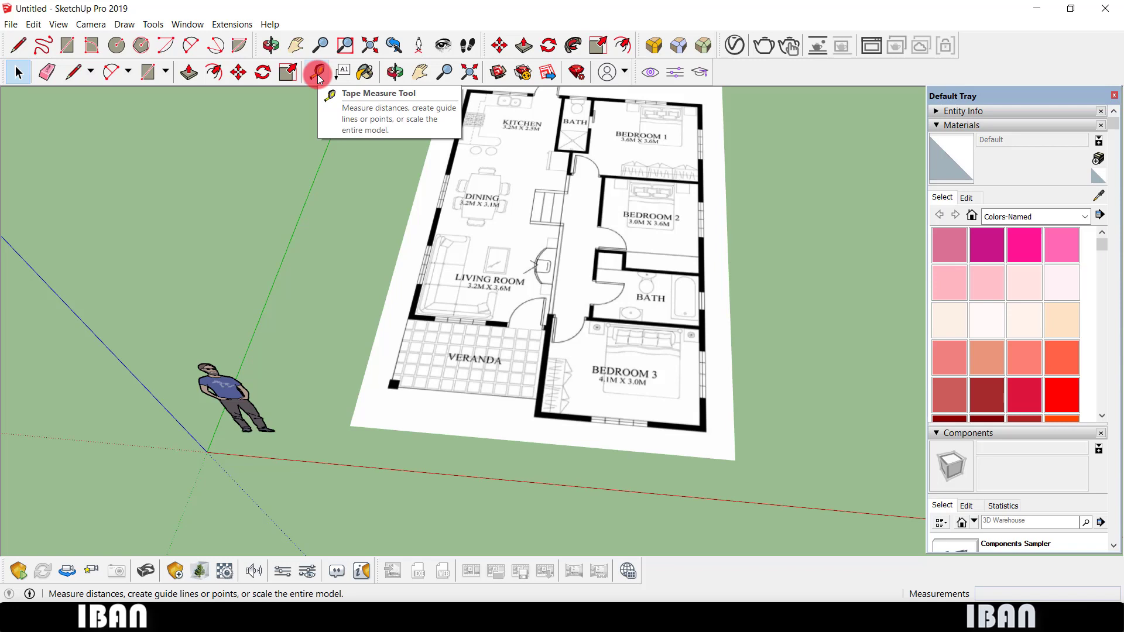
Select the Tape Measure tool and zoom in on Bedroom 3's bottom wall.
left_click(228, 24)
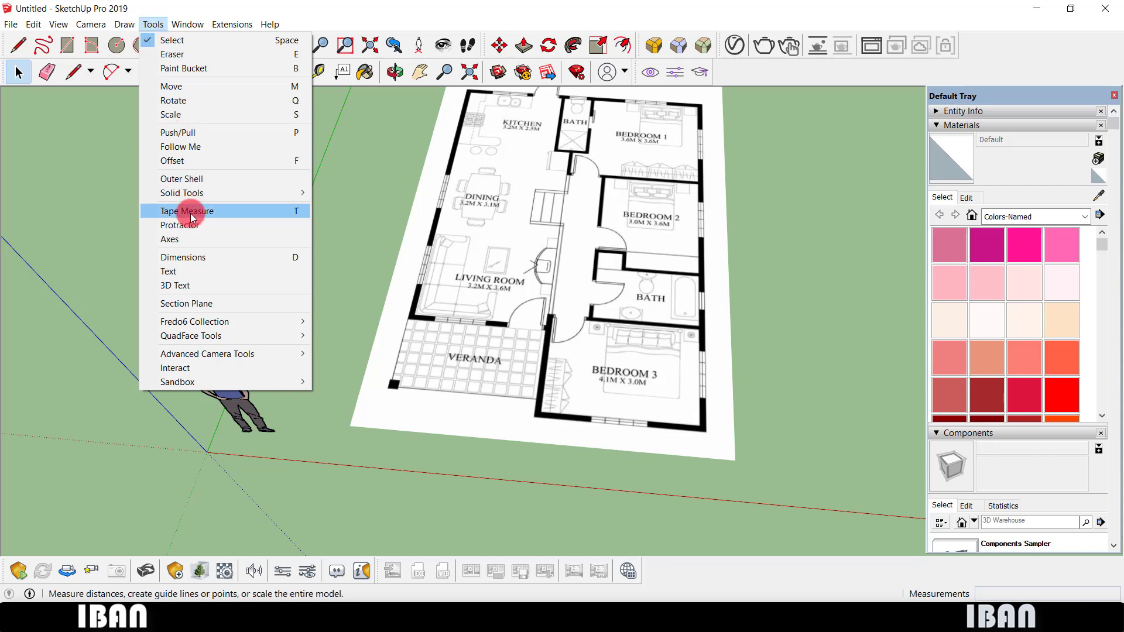
left_click(507, 315)
scroll(506, 317, "up", 3)
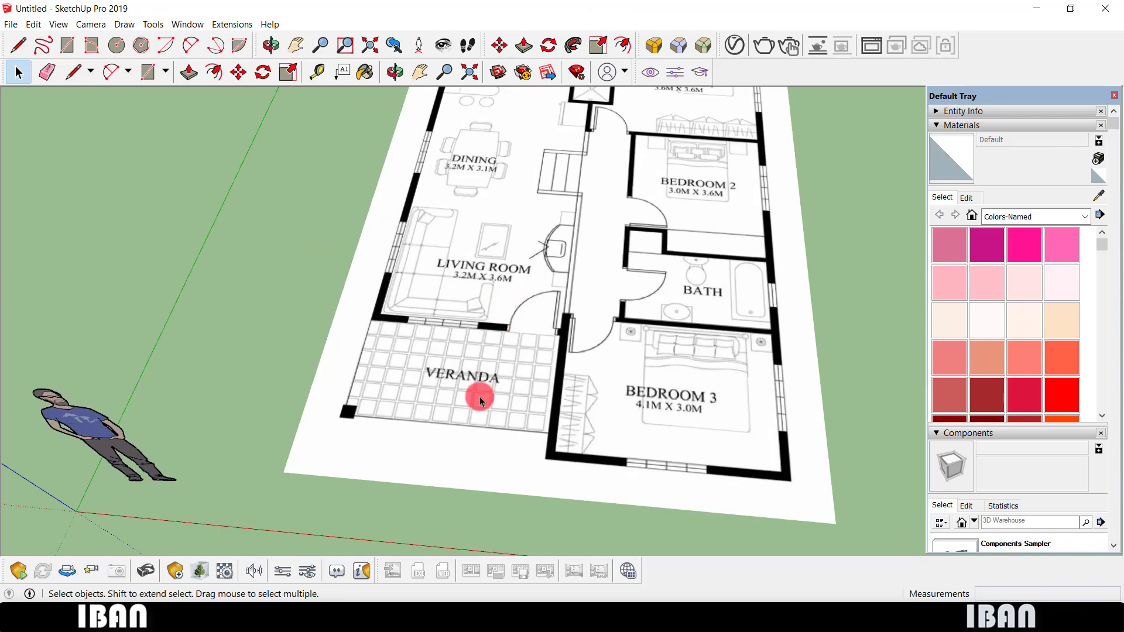
scroll(479, 396, "up", 2)
left_click(316, 72)
scroll(343, 344, "down", 2)
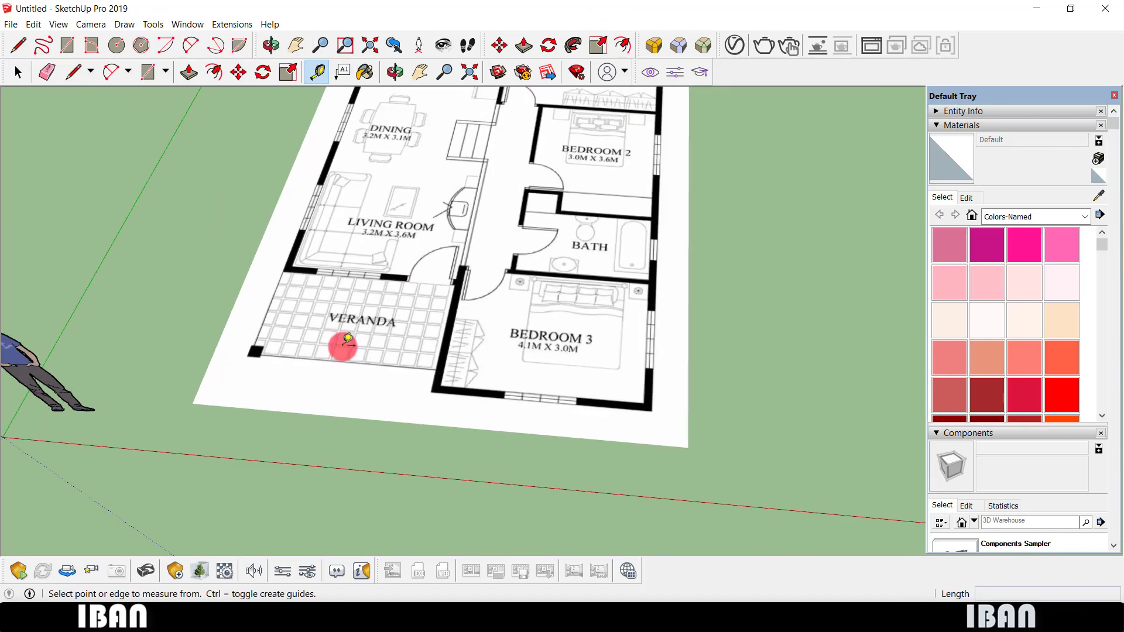
scroll(411, 360, "up", 2)
scroll(389, 364, "up", 2)
scroll(276, 394, "down", 3)
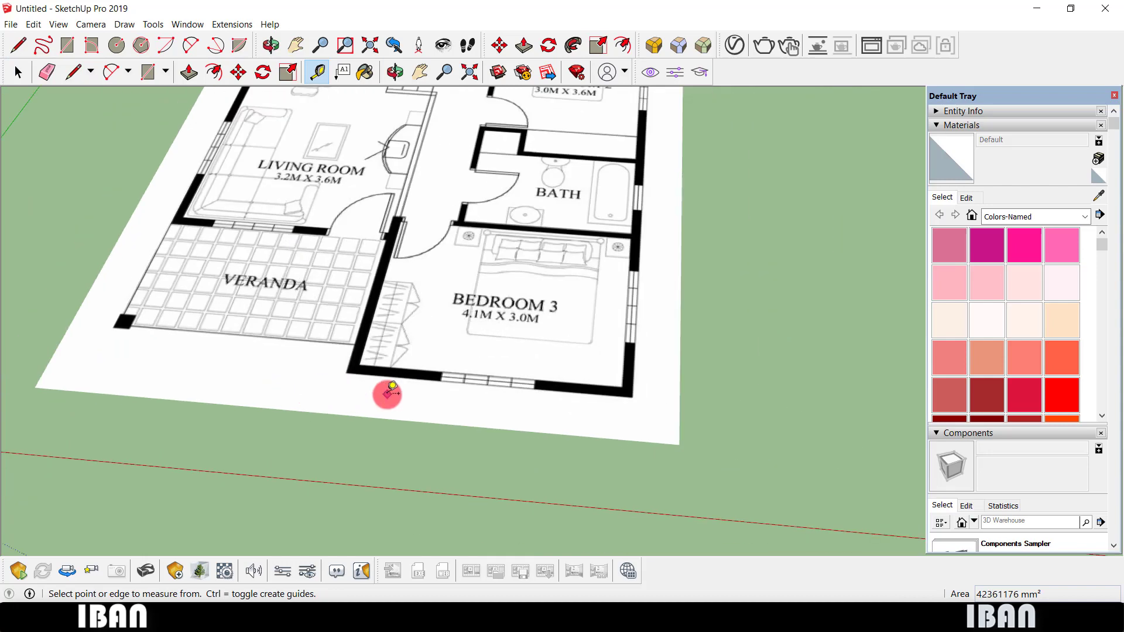
scroll(395, 367, "up", 2)
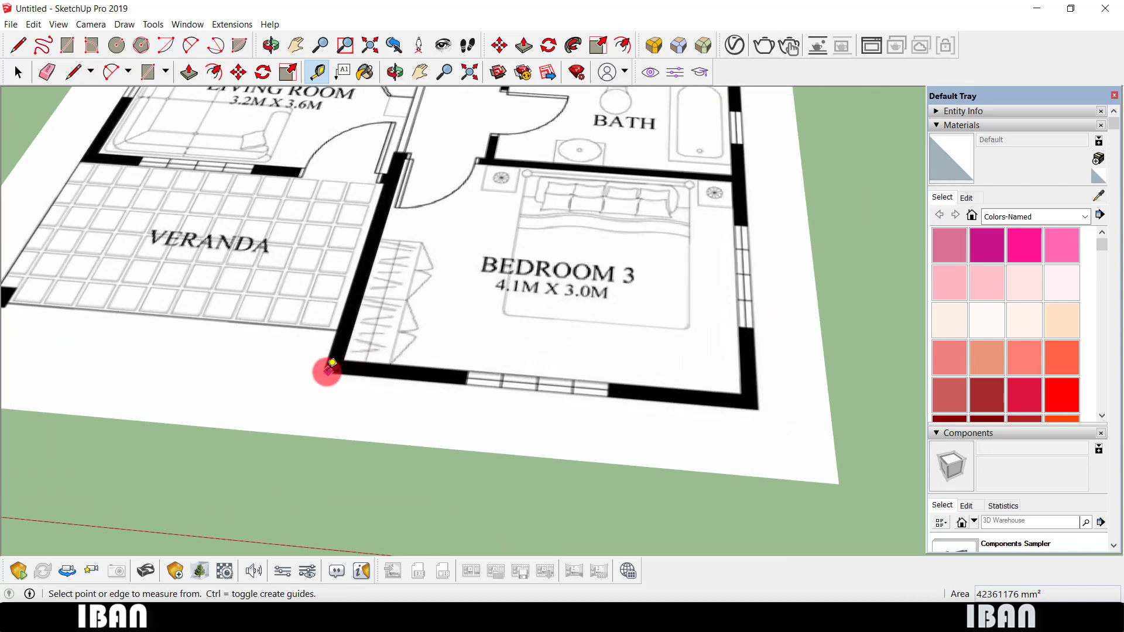
scroll(328, 383, "down", 2)
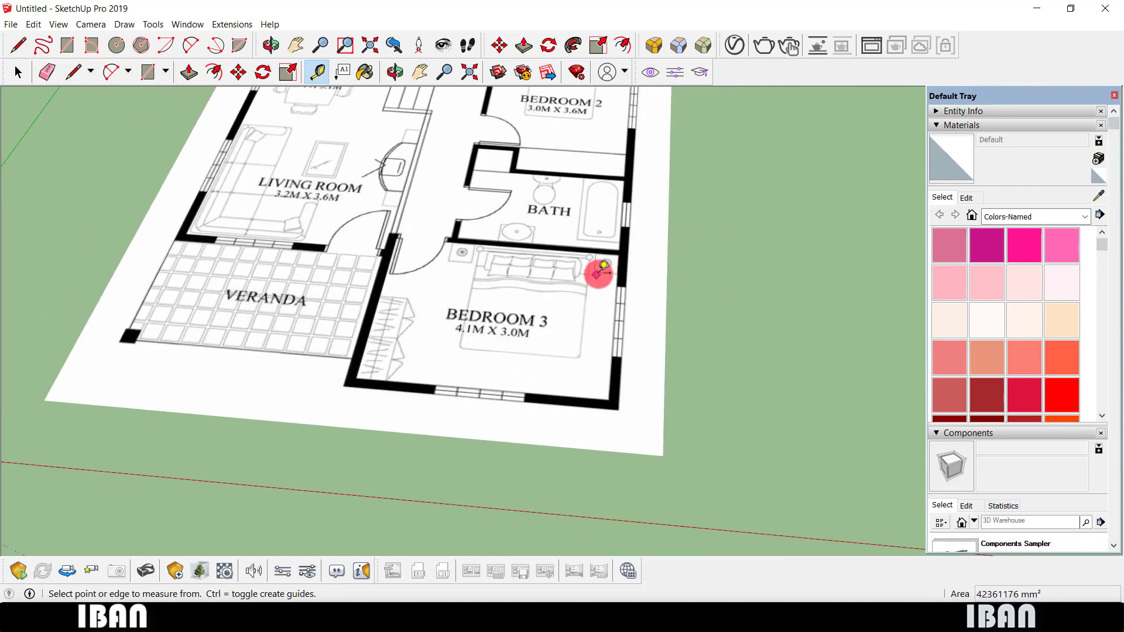
scroll(342, 380, "up", 2)
scroll(331, 376, "up", 2)
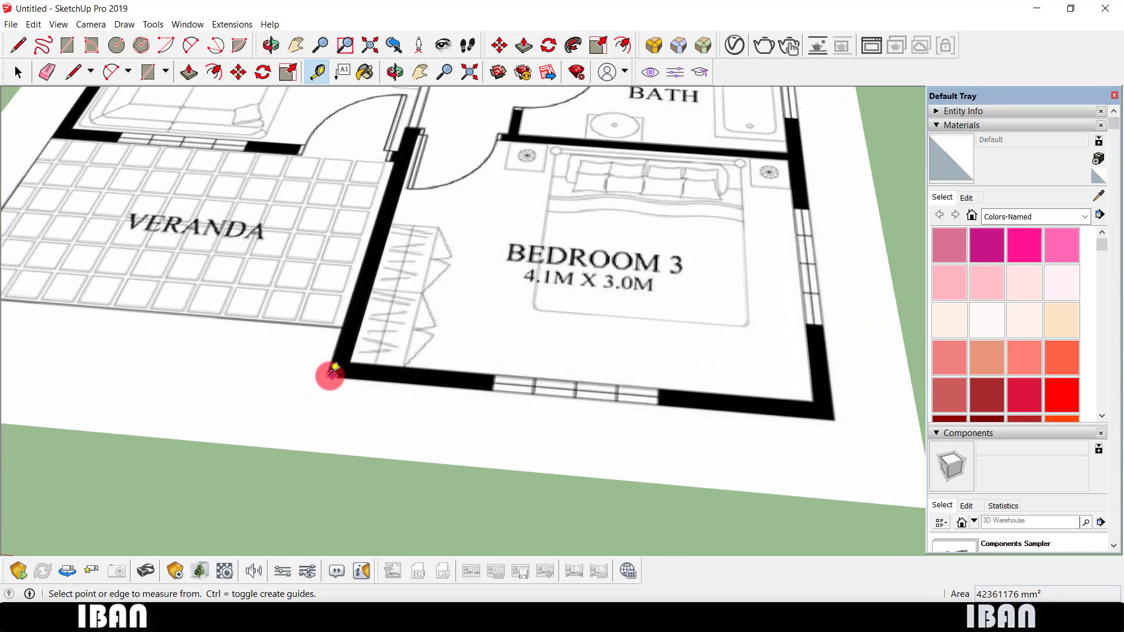
scroll(333, 370, "down", 1)
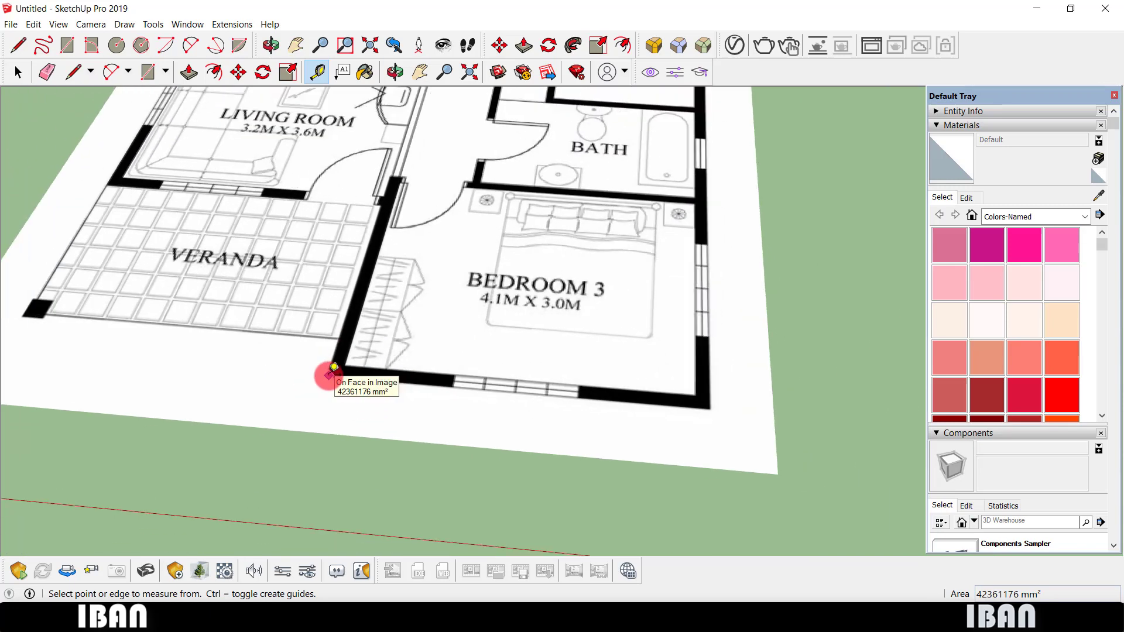
scroll(333, 367, "up", 2)
scroll(324, 369, "up", 2)
scroll(326, 371, "up", 1)
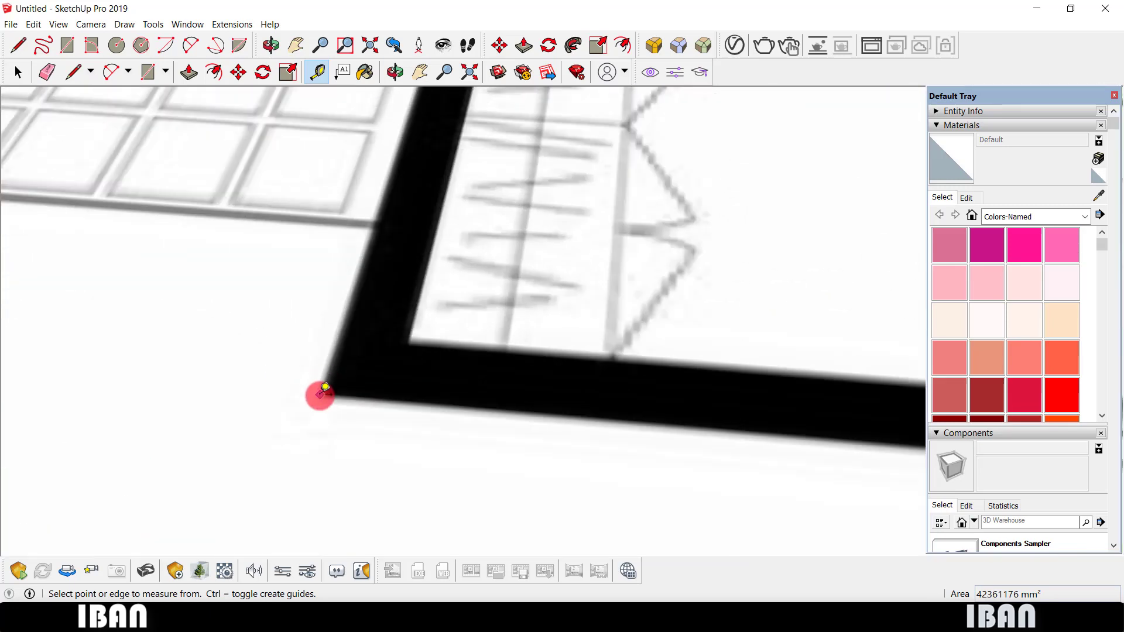
Measure Bedroom 3's 2388 mm bottom wall, enter 4100, and confirm resizing the model.
left_click(325, 387)
scroll(323, 389, "down", 3)
scroll(319, 389, "down", 2)
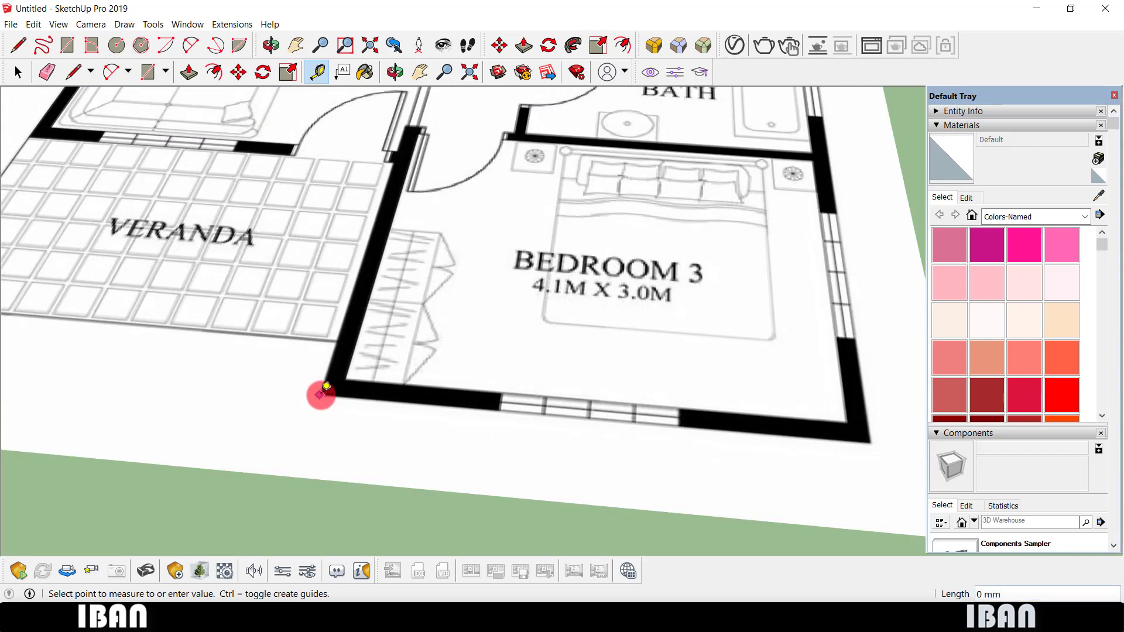
left_click(872, 441)
type("4100")
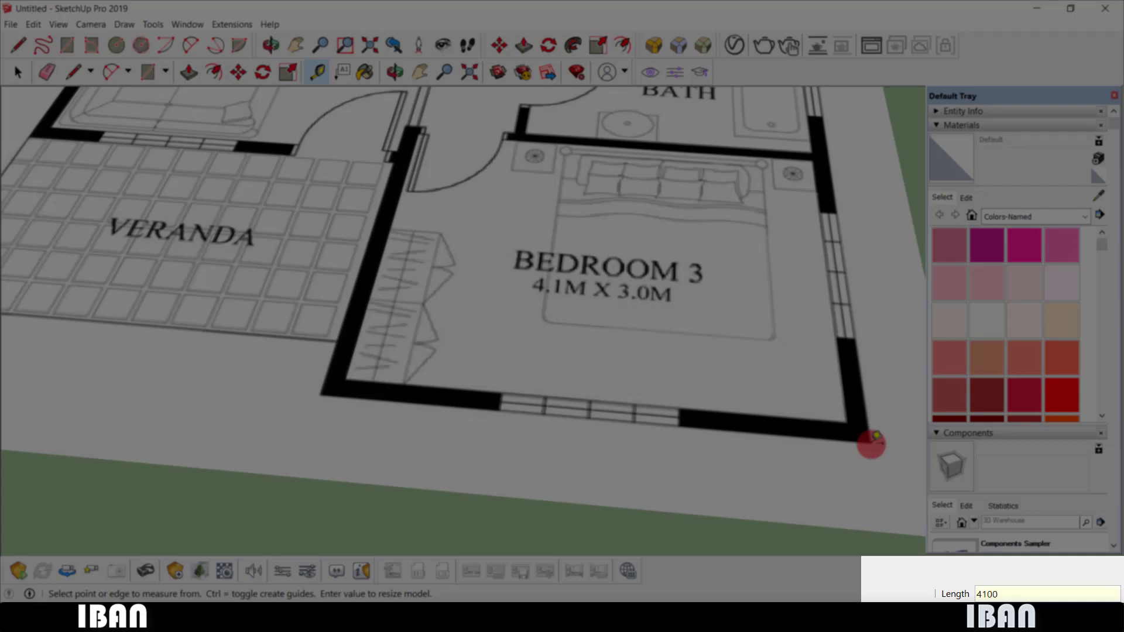
key("Return")
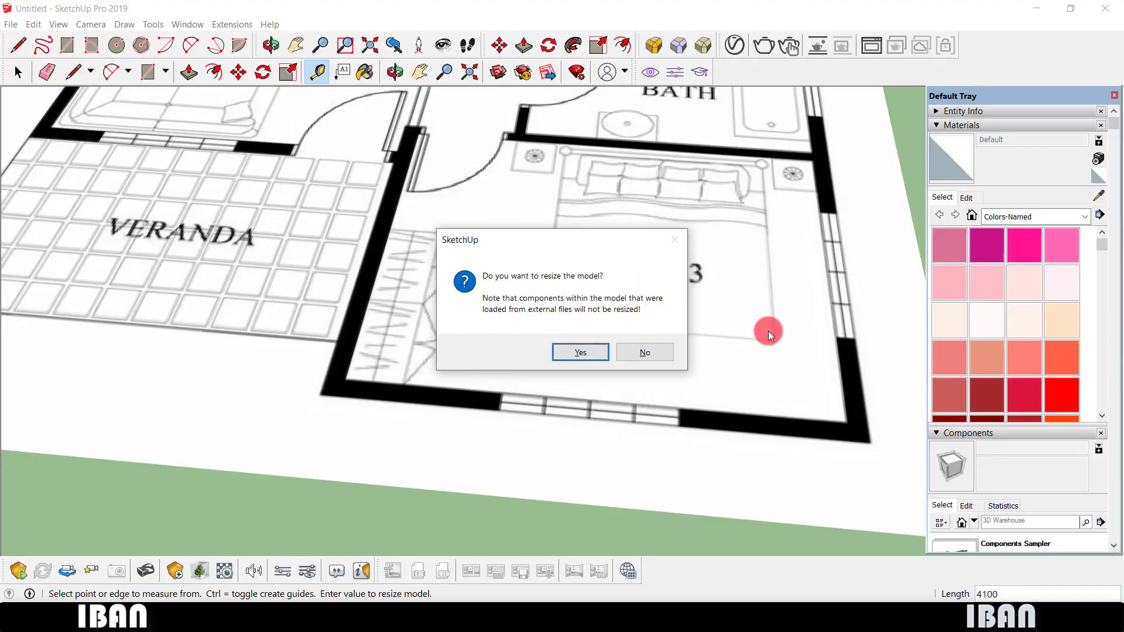
left_click(576, 353)
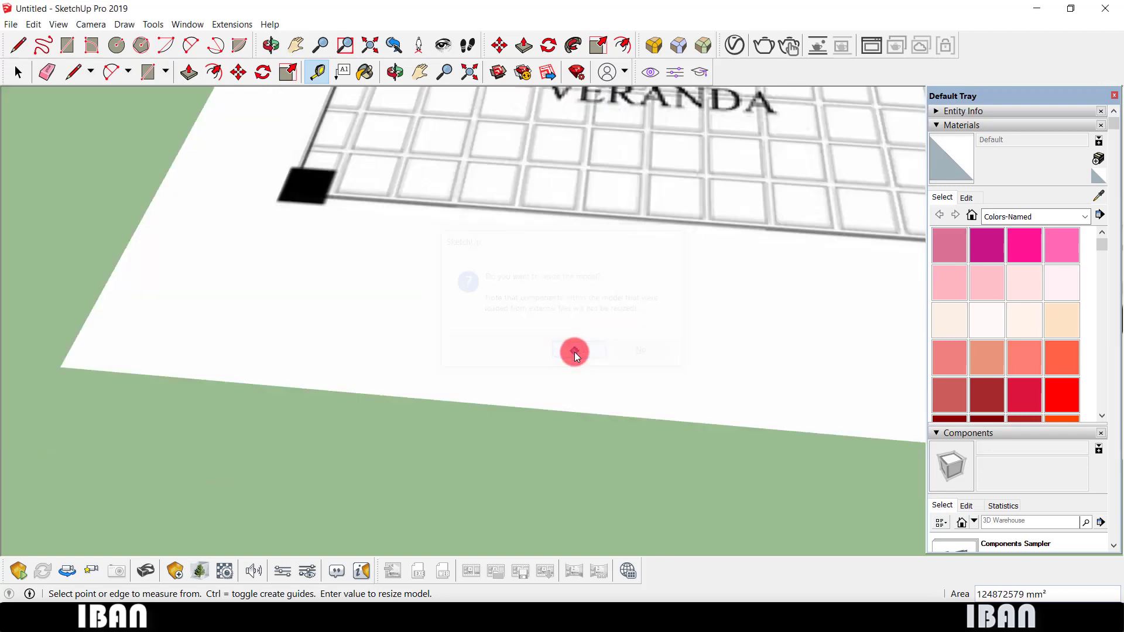
scroll(469, 421, "down", 5)
scroll(414, 399, "down", 2)
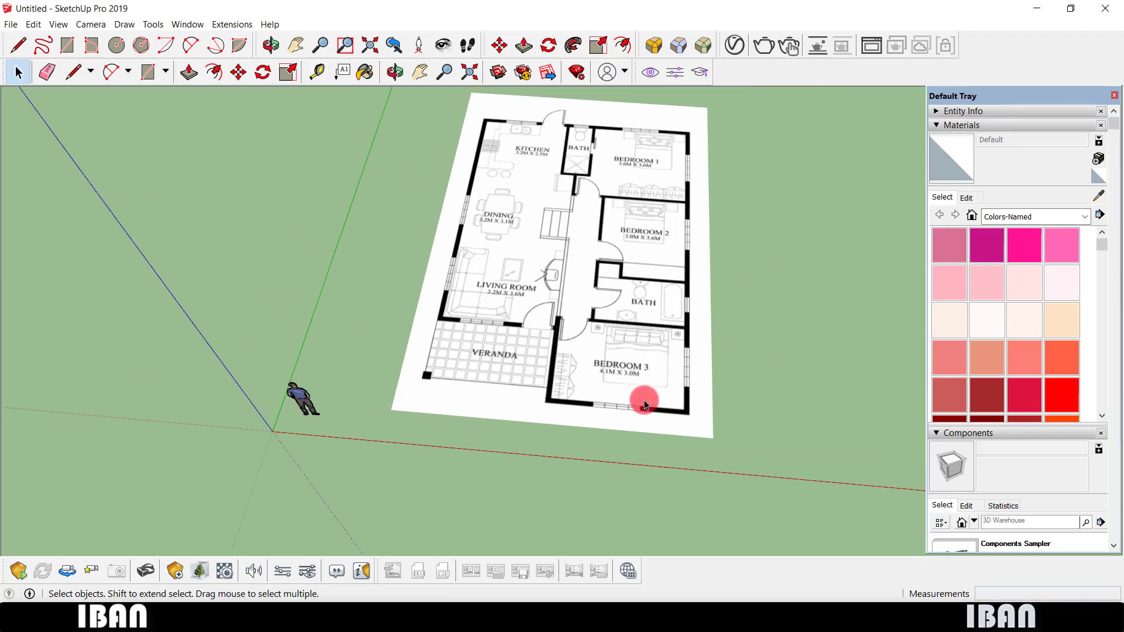
Draw a check line corner to corner along Bedroom 3's bottom wall, reading 4100 mm.
scroll(646, 413, "up", 3)
key("l")
scroll(547, 395, "up", 2)
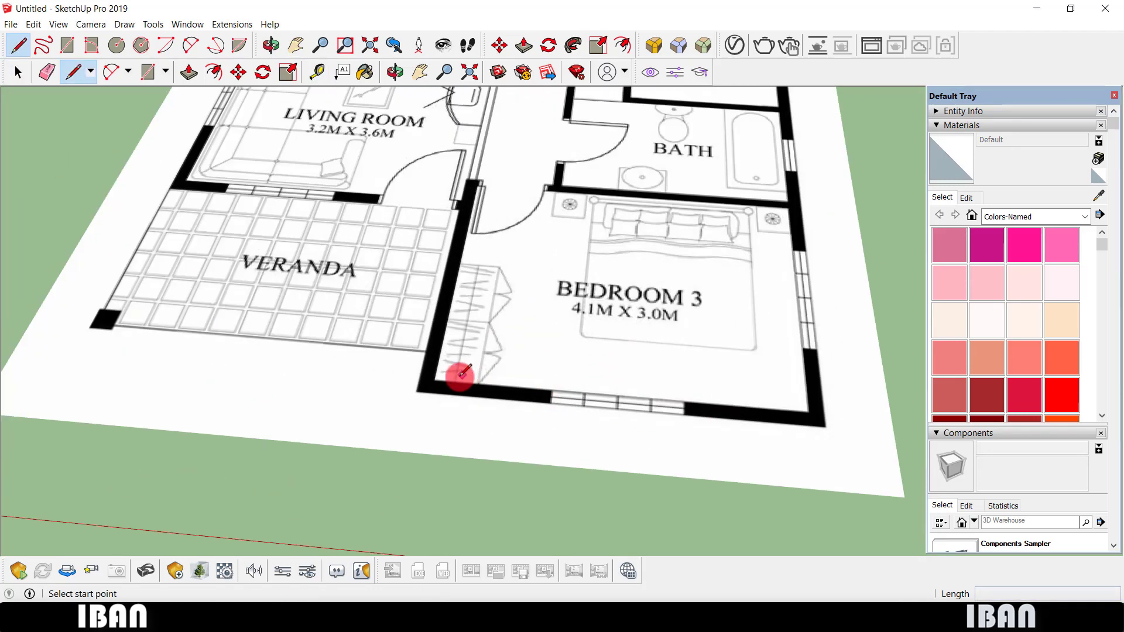
left_click(416, 393)
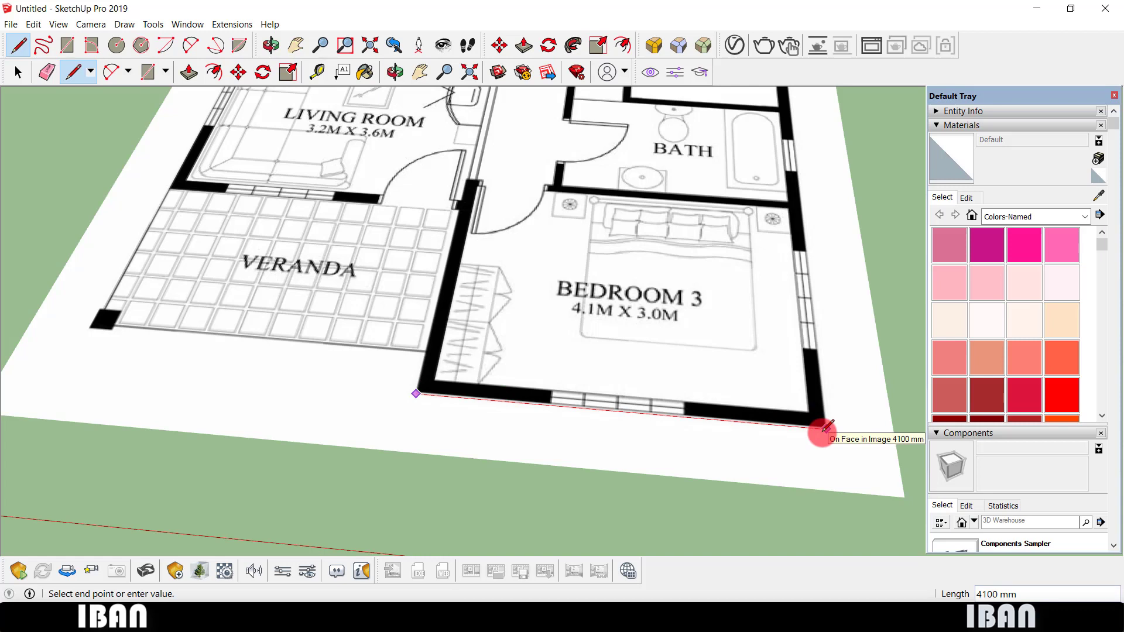
key("l")
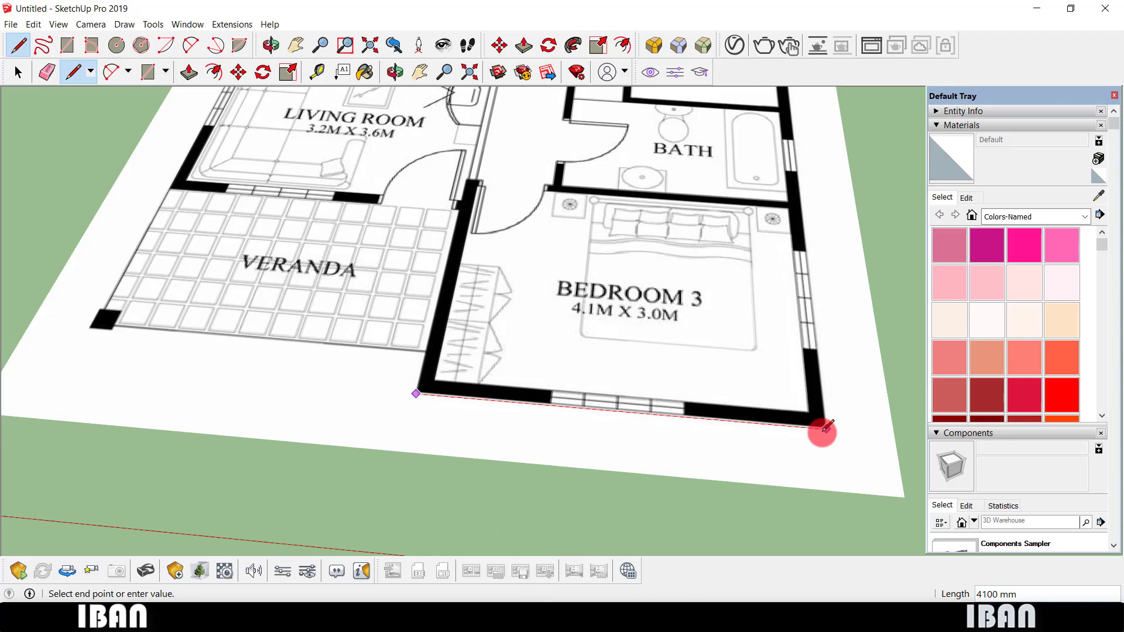
left_click(827, 427)
key("space")
scroll(587, 421, "down", 3)
scroll(588, 420, "down", 3)
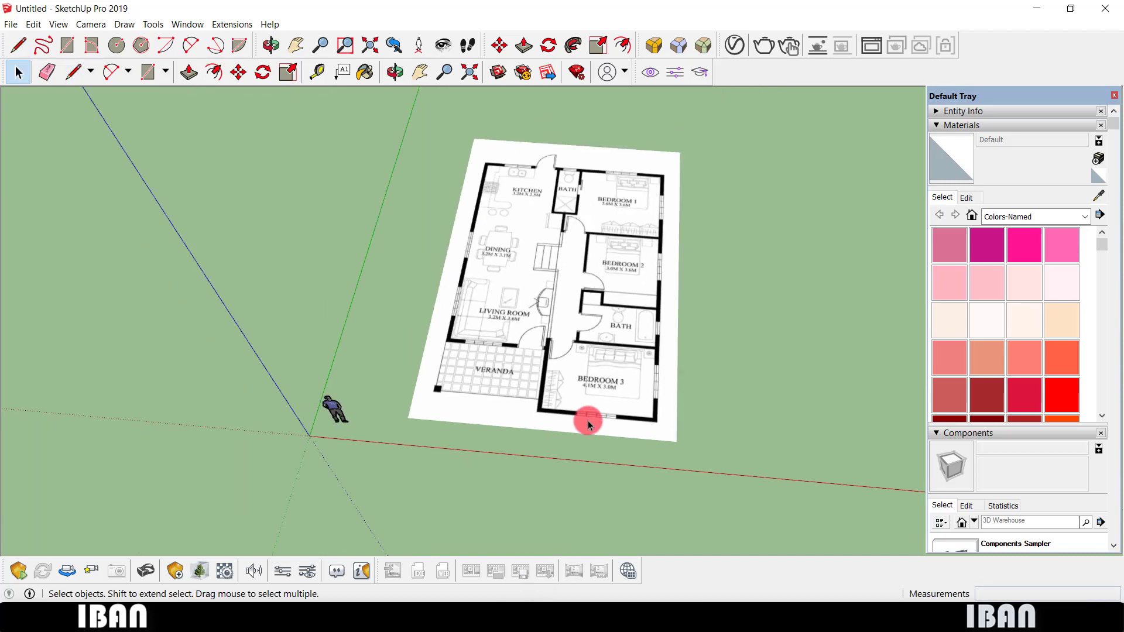
scroll(555, 368, "up", 3)
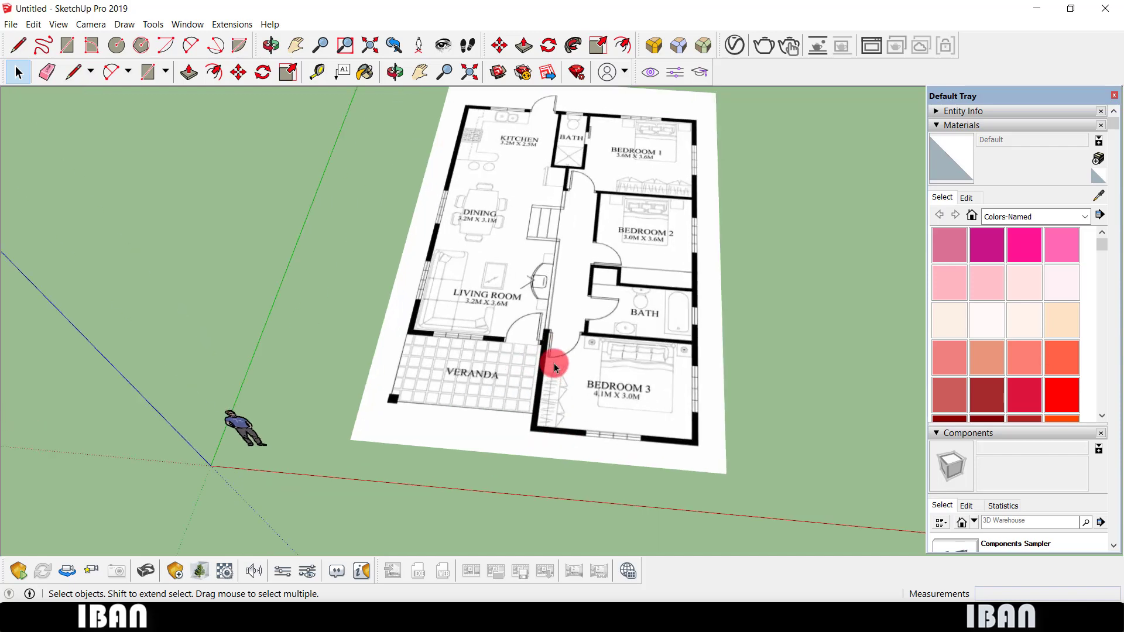
scroll(433, 389, "down", 1)
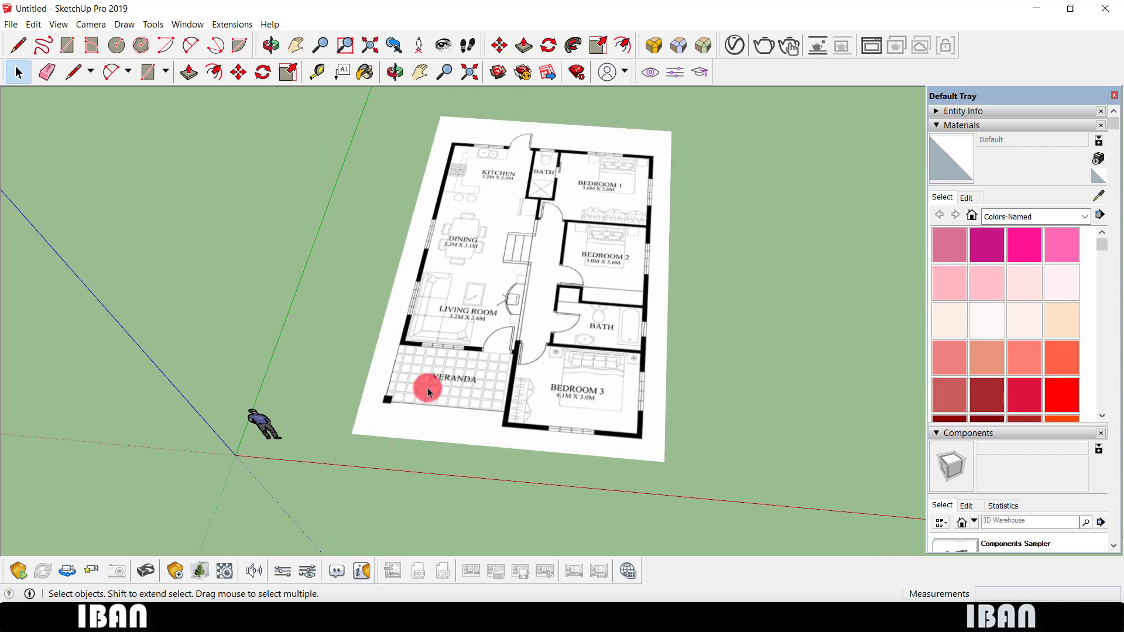
scroll(509, 427, "up", 2)
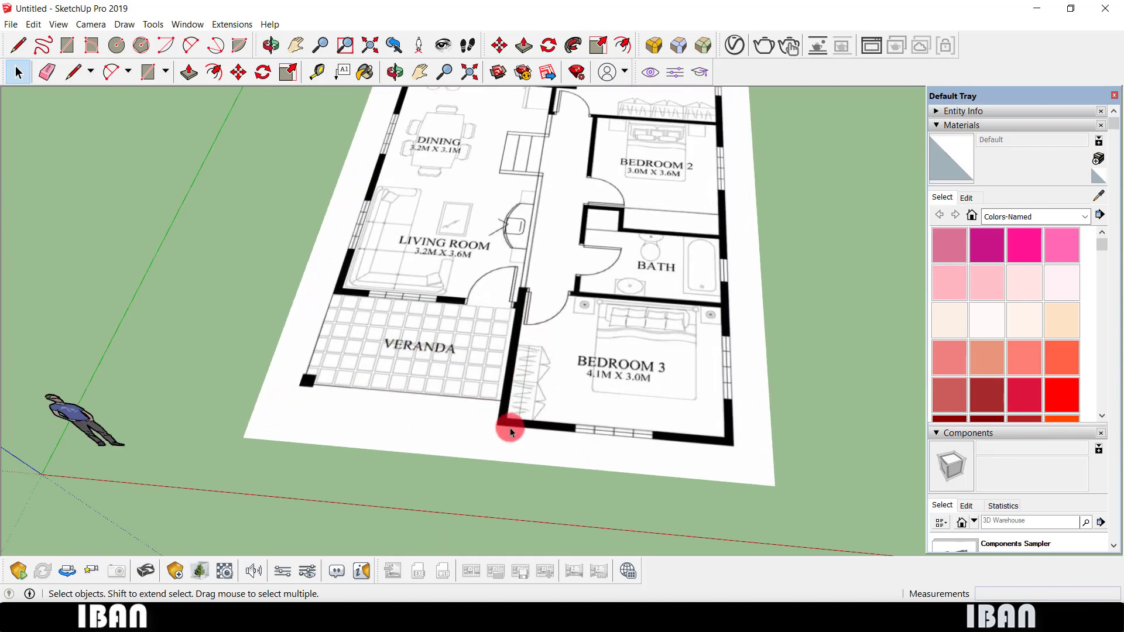
scroll(510, 429, "up", 1)
scroll(510, 427, "down", 1)
scroll(510, 427, "down", 1)
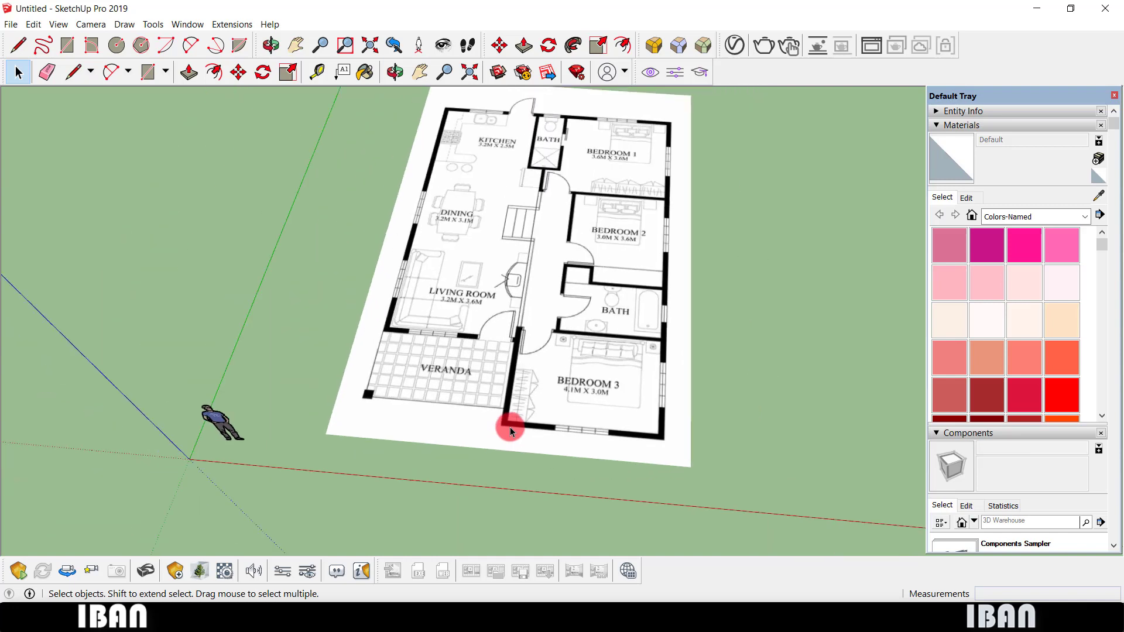
scroll(510, 427, "down", 1)
scroll(504, 324, "up", 3)
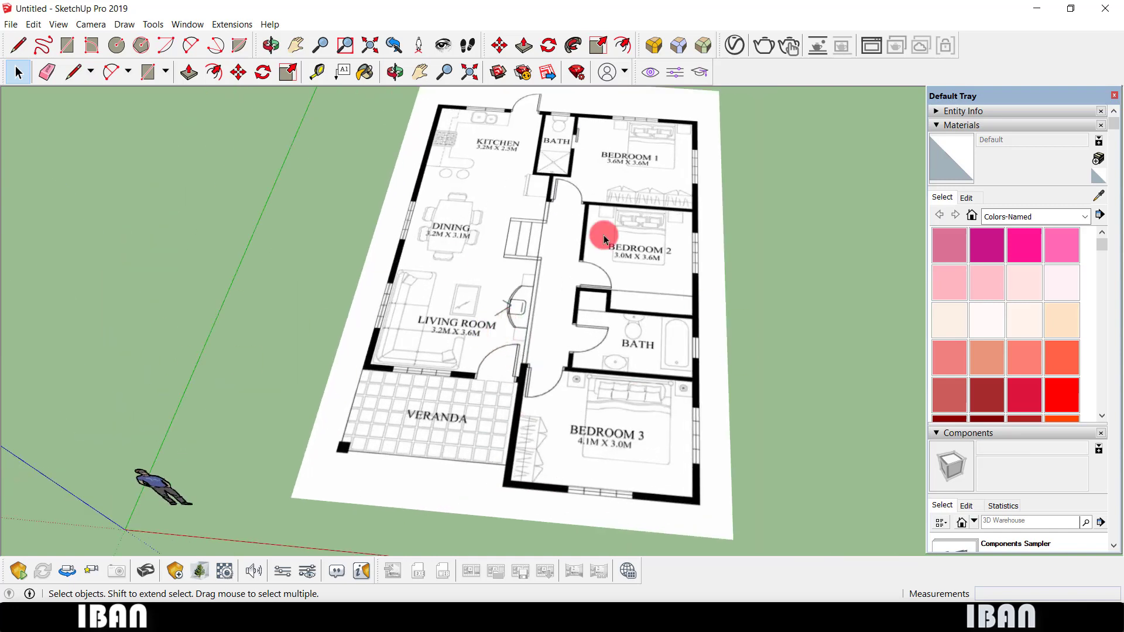
scroll(563, 416, "down", 1)
mouse_move(467, 156)
left_mouse_down()
mouse_move(693, 177)
mouse_move(677, 459)
mouse_move(611, 500)
mouse_move(504, 464)
mouse_move(525, 384)
mouse_move(402, 389)
mouse_move(454, 158)
left_mouse_up()
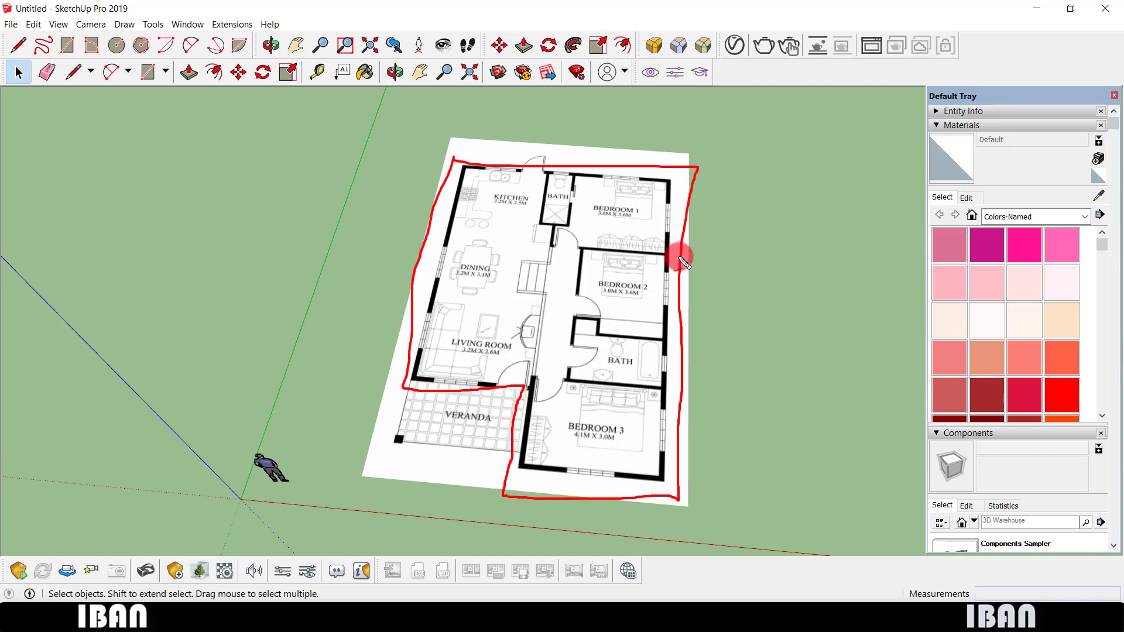
mouse_move(493, 224)
left_mouse_down()
mouse_move(491, 272)
mouse_move(533, 218)
left_mouse_up()
left_click_drag(485, 255, 527, 250)
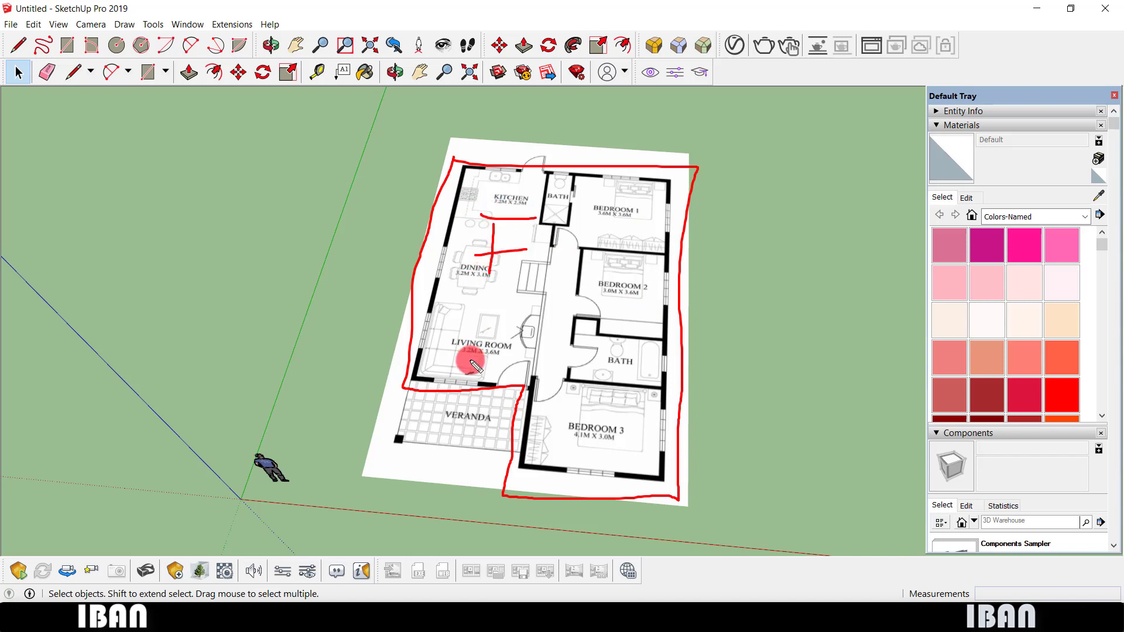
key("f")
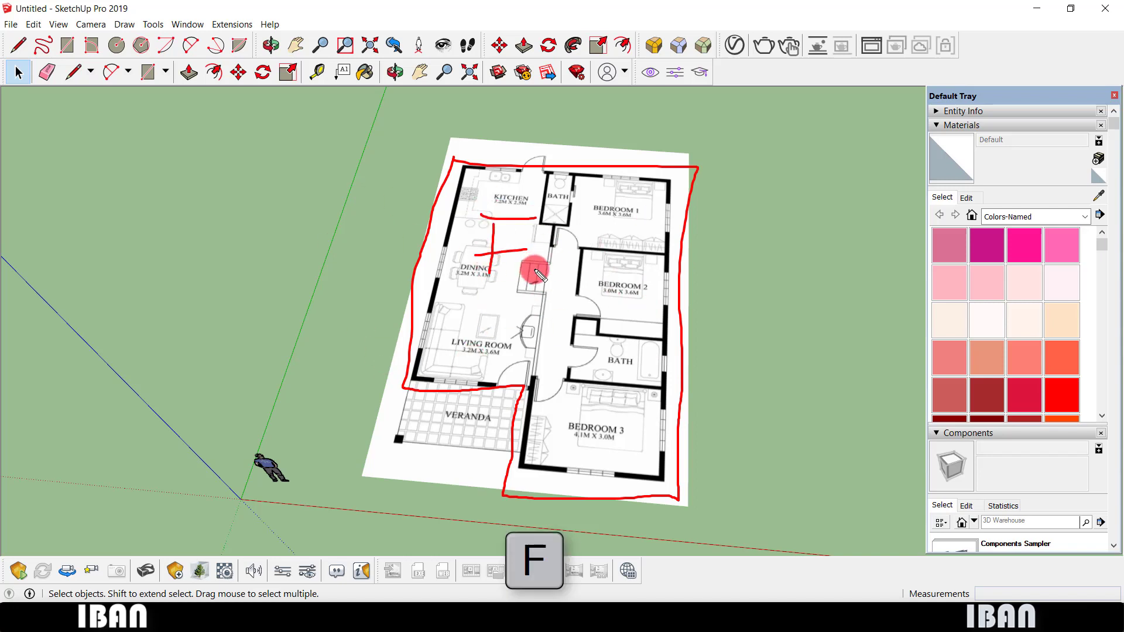
right_click(566, 293)
Trace the exterior wall along the bottom, from bottom-left to bottom-right corner.
key("l")
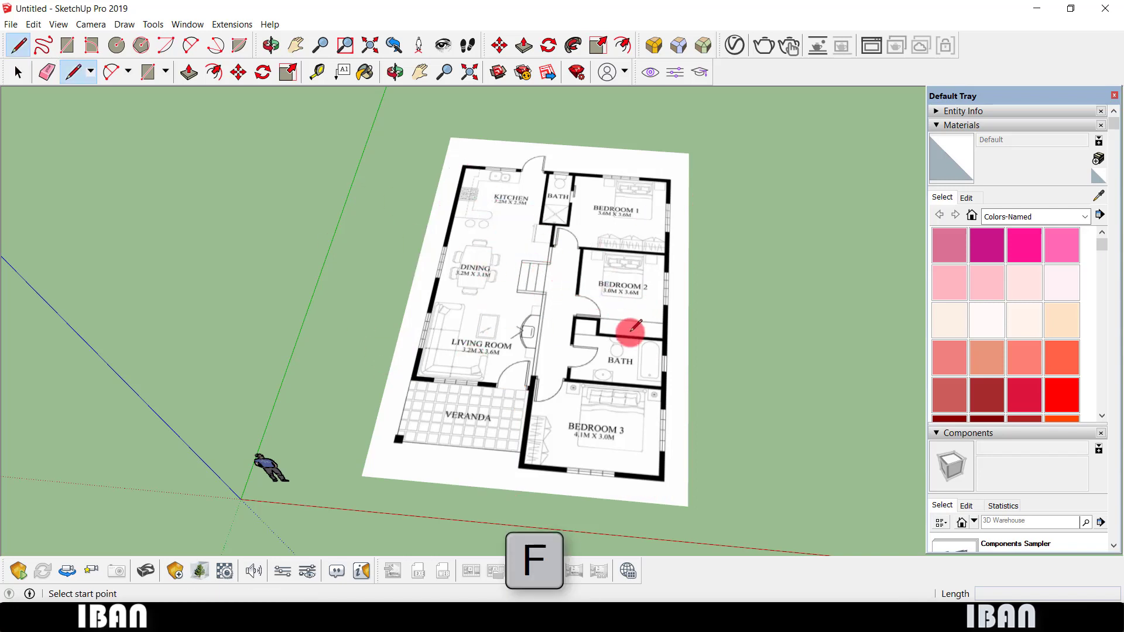
scroll(609, 473, "up", 2)
scroll(608, 473, "up", 1)
scroll(454, 470, "up", 2)
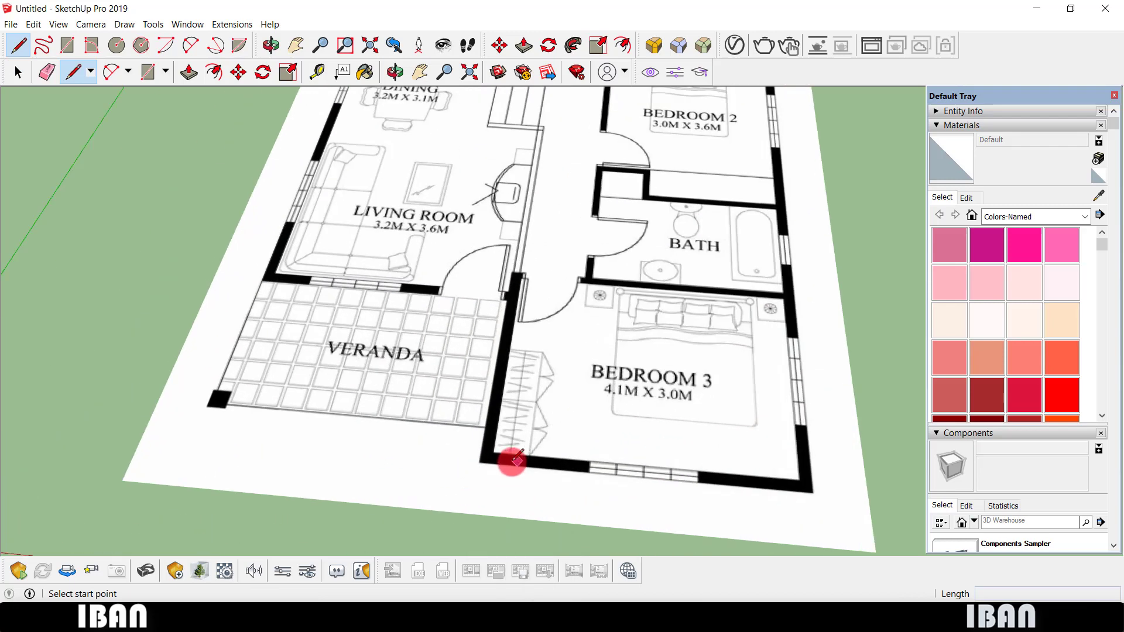
left_click(479, 464)
left_click(808, 490)
scroll(763, 278, "down", 2)
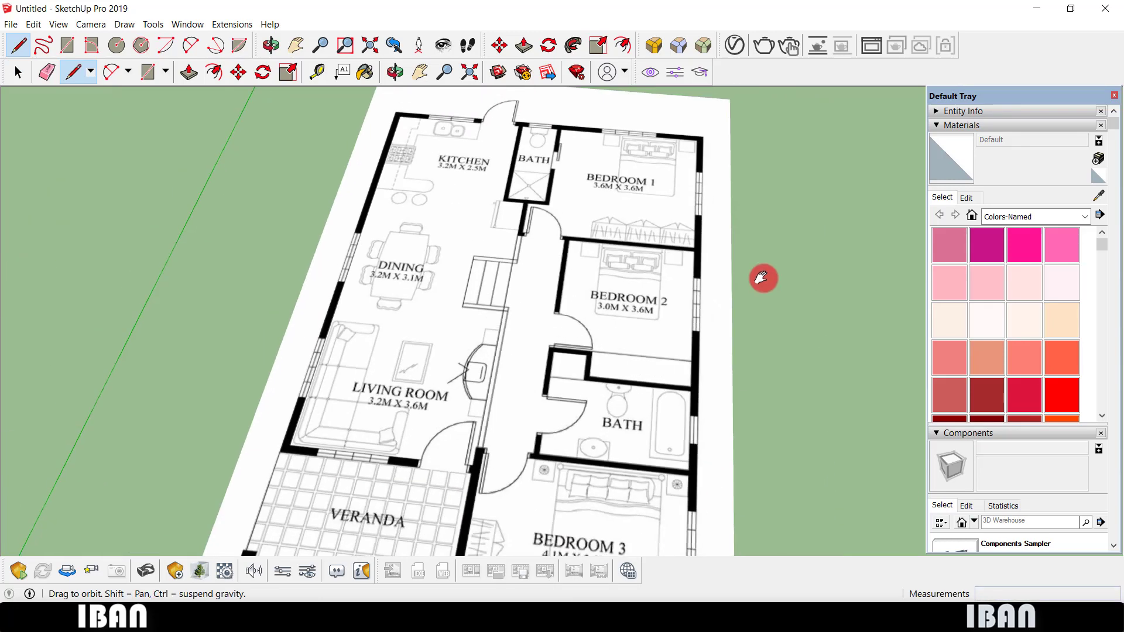
scroll(708, 146, "up", 2)
scroll(706, 151, "up", 1)
Continue the outline through the top, left and veranda corners to close the house face.
left_click(705, 151)
scroll(705, 151, "down", 3)
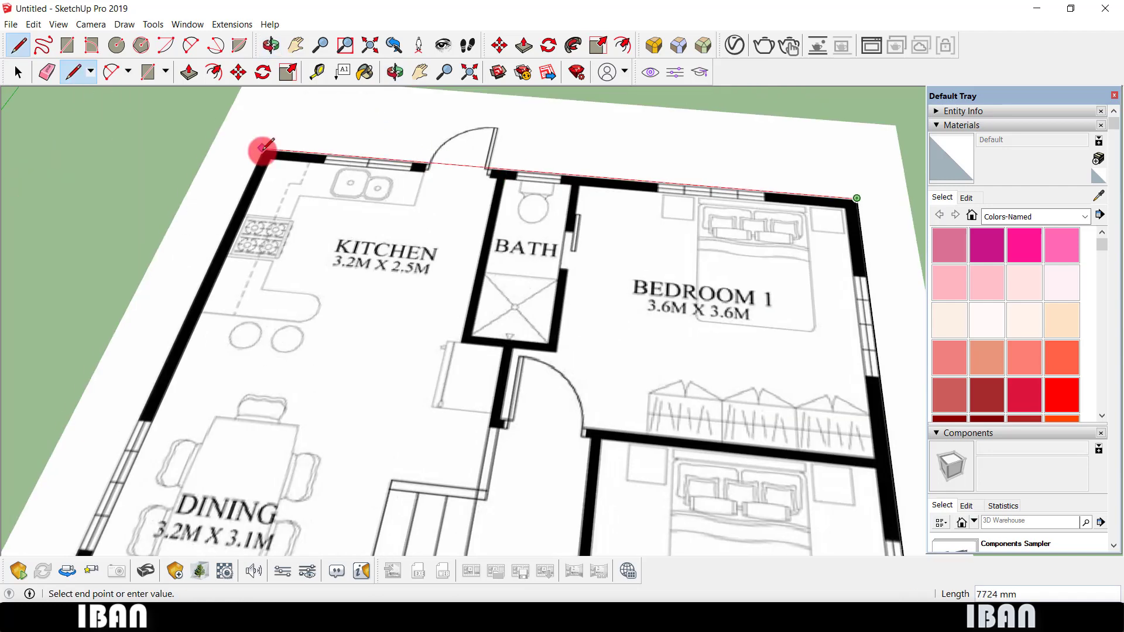
left_click(250, 146)
scroll(250, 314, "up", 2)
scroll(250, 313, "up", 1)
left_click(280, 287)
left_click(512, 305)
scroll(581, 451, "down", 3)
left_click(582, 451)
scroll(522, 406, "down", 3)
key("space")
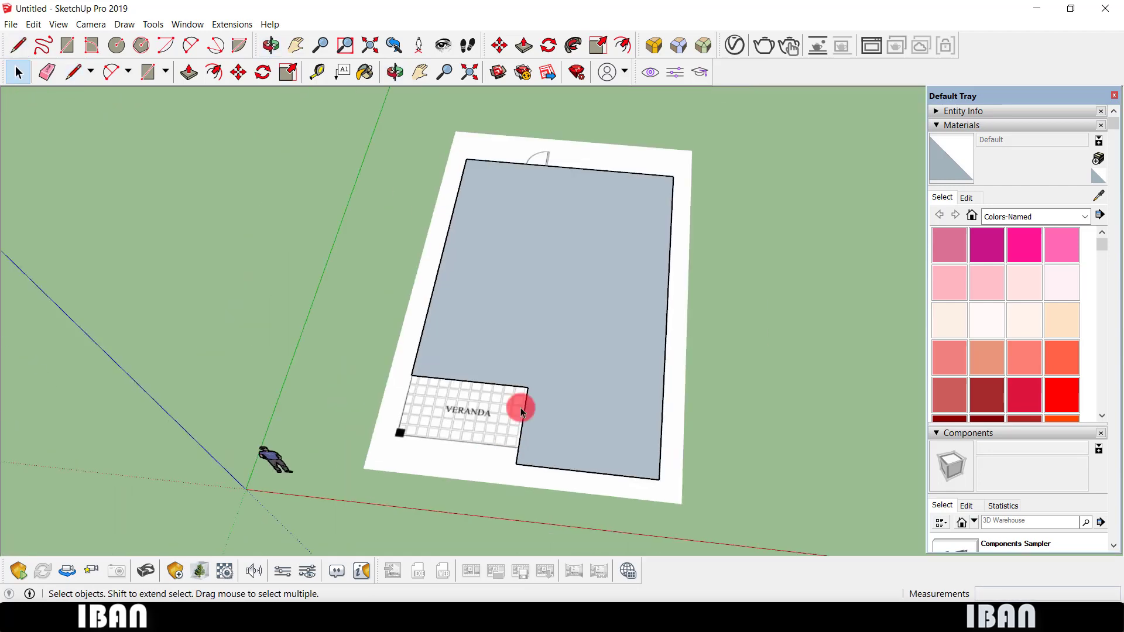
scroll(454, 436, "up", 1)
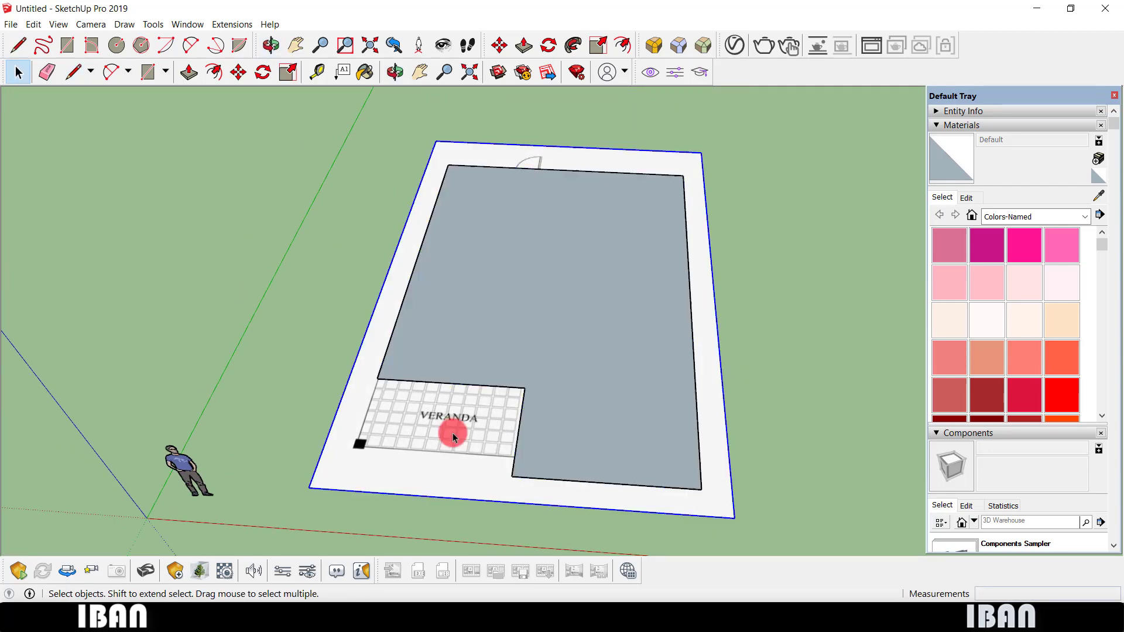
Move the floor-plan image below the traced face, then select the face.
key("m")
left_click(730, 454)
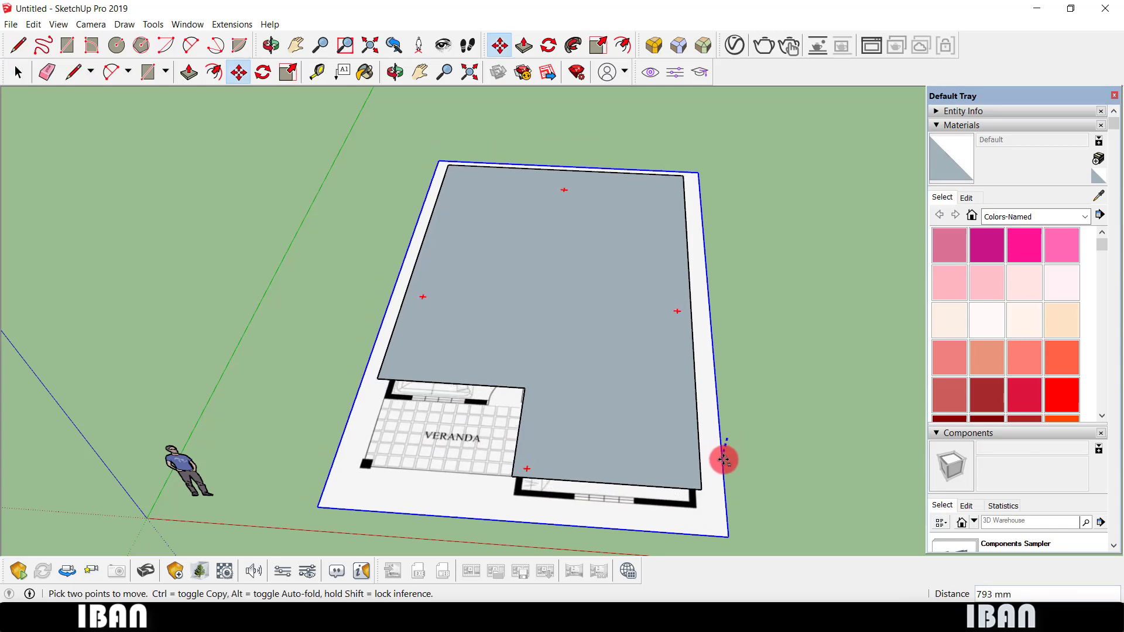
left_click(732, 445)
middle_click_drag(733, 433, 751, 314)
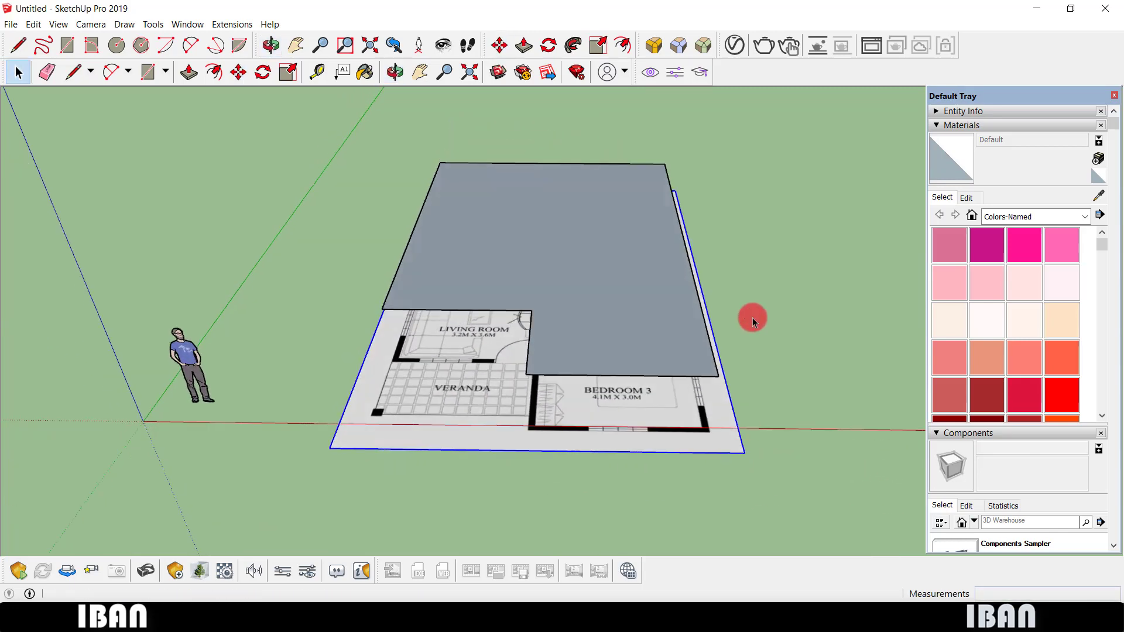
key("space")
scroll(749, 386, "up", 2)
mouse_move(715, 406)
middle_mouse_down()
mouse_move(662, 299)
mouse_move(770, 371)
mouse_move(578, 332)
middle_mouse_up()
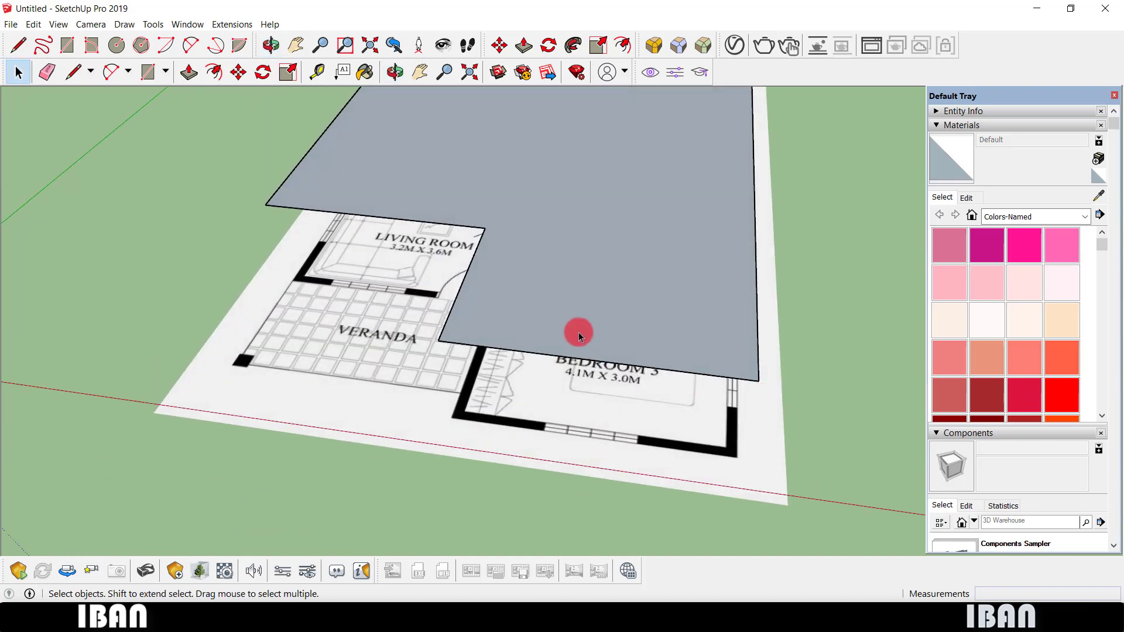
left_click(578, 332)
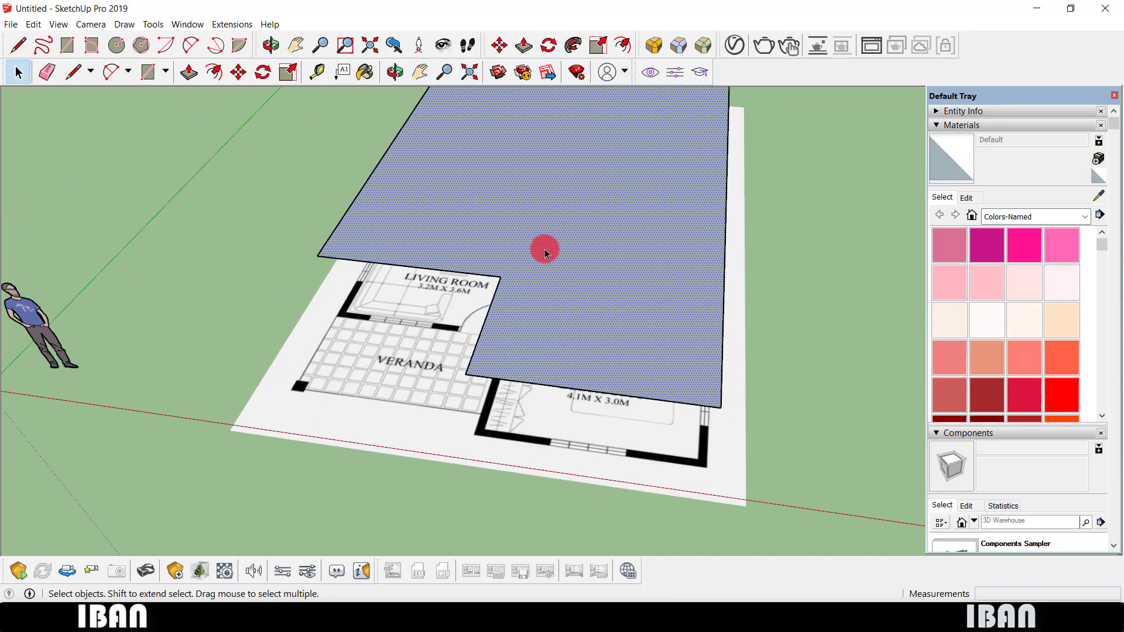
Offset the traced face's outline 100 mm inward.
key("f")
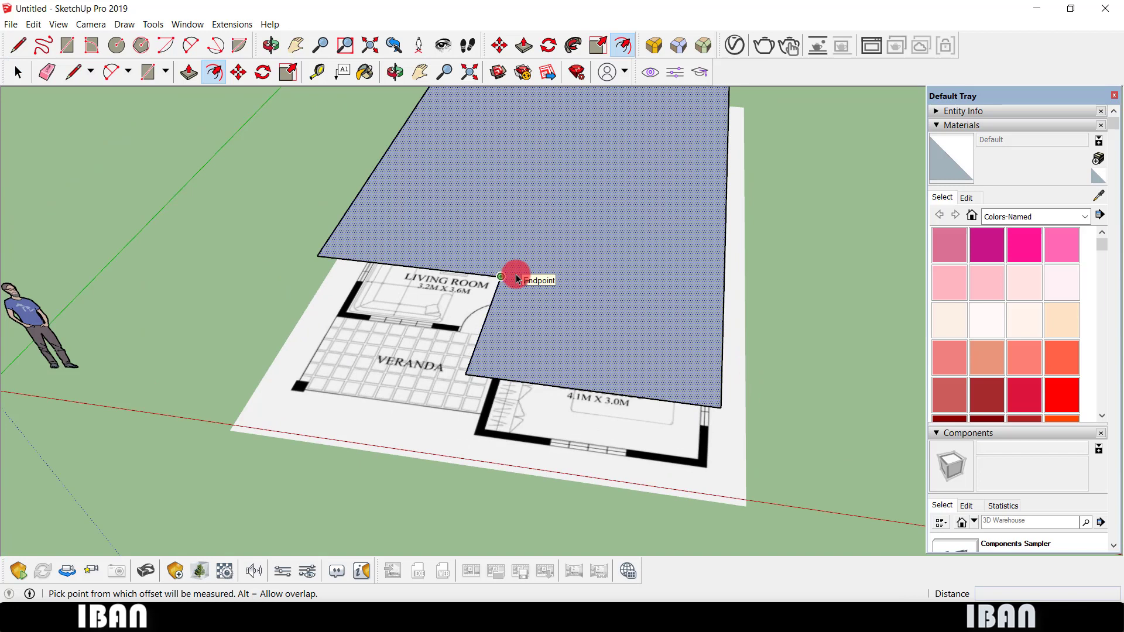
mouse_move(517, 279)
middle_mouse_down()
mouse_move(544, 184)
mouse_move(519, 240)
middle_mouse_up()
scroll(545, 184, "up", 2)
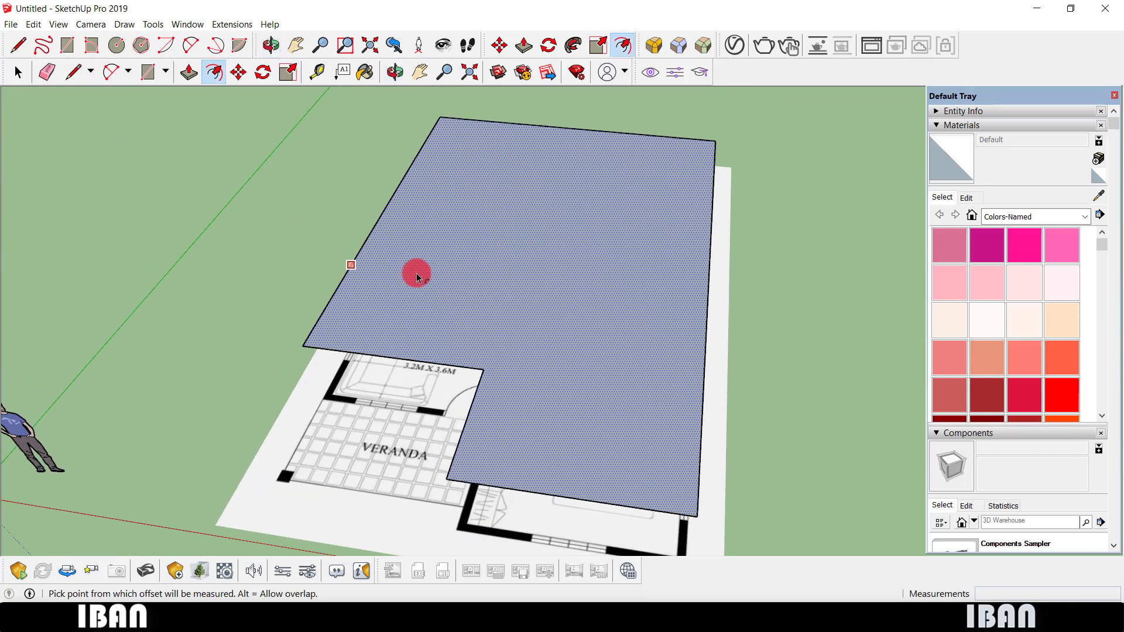
key("space")
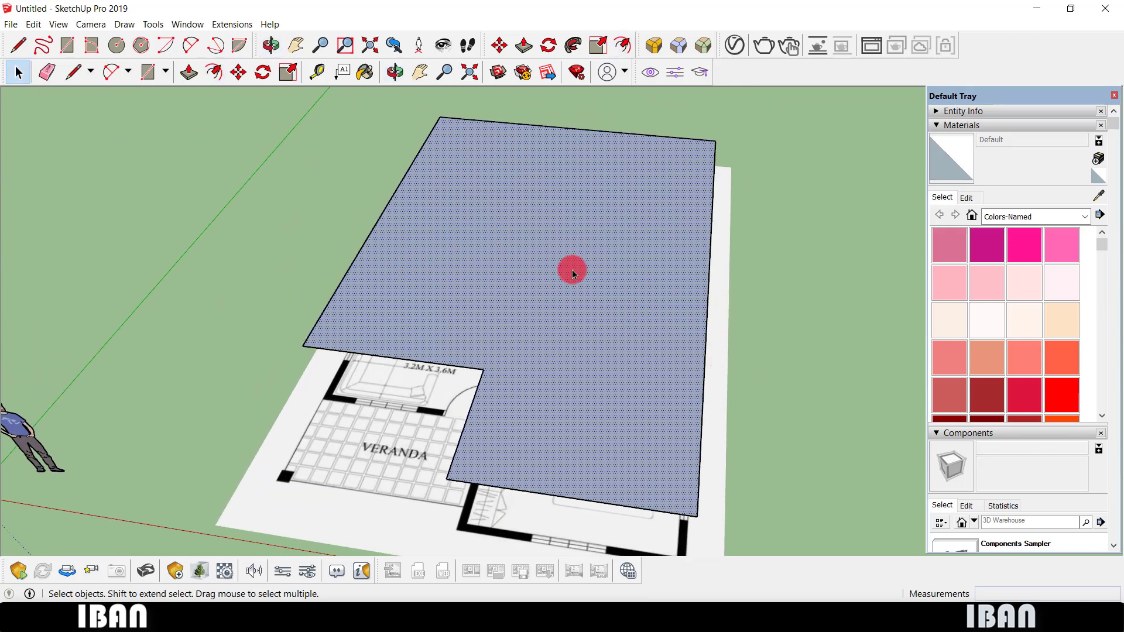
key("f")
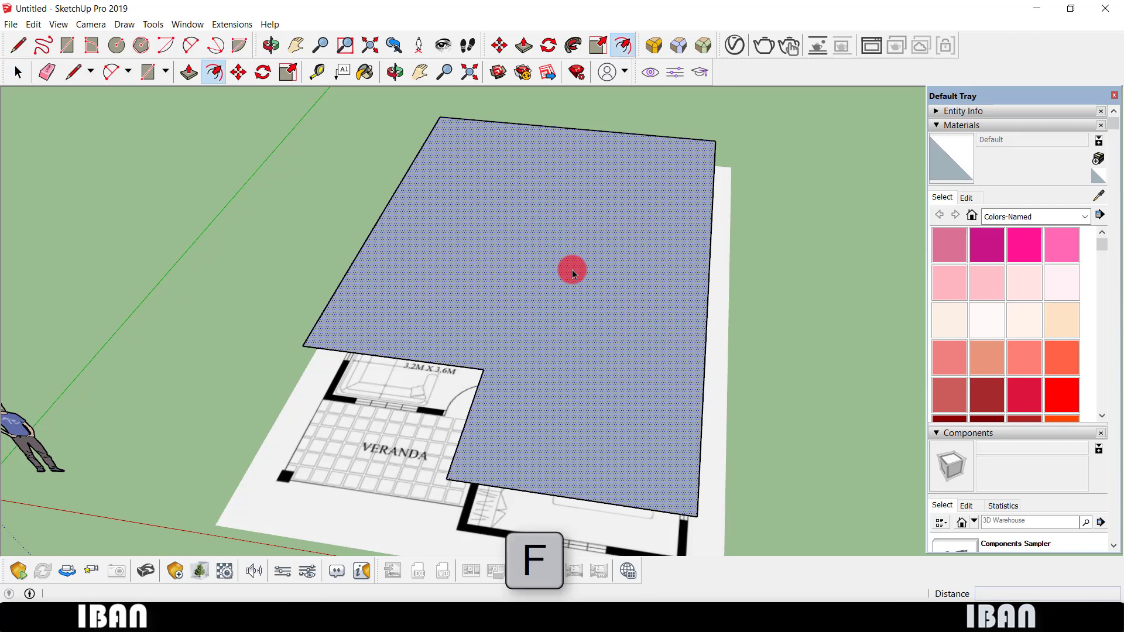
left_click(487, 259)
type("100")
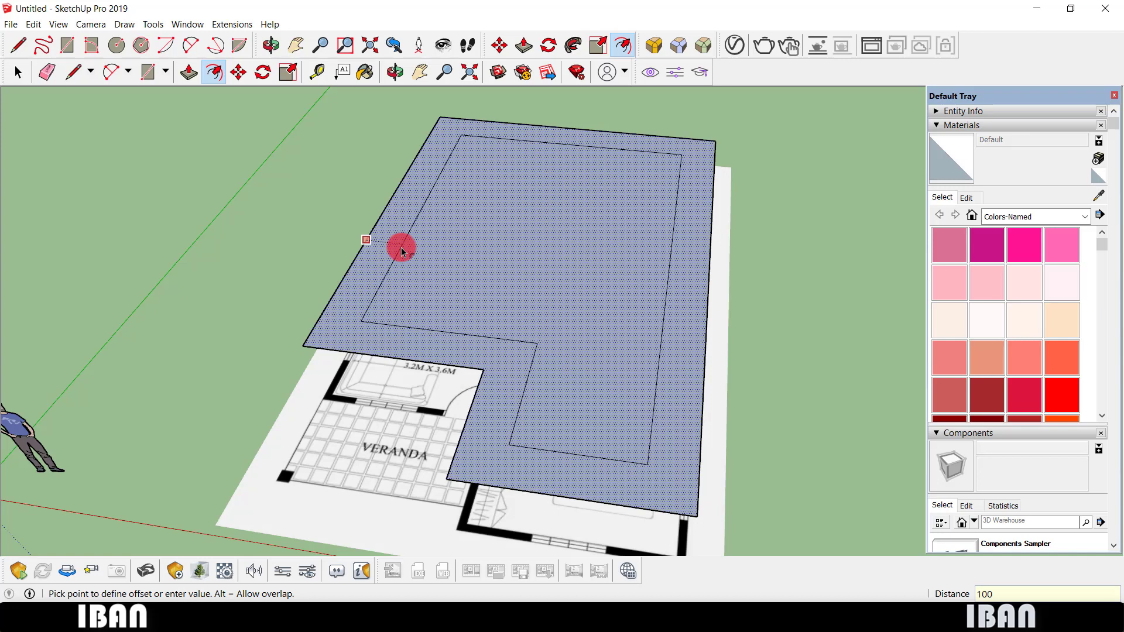
key("Return")
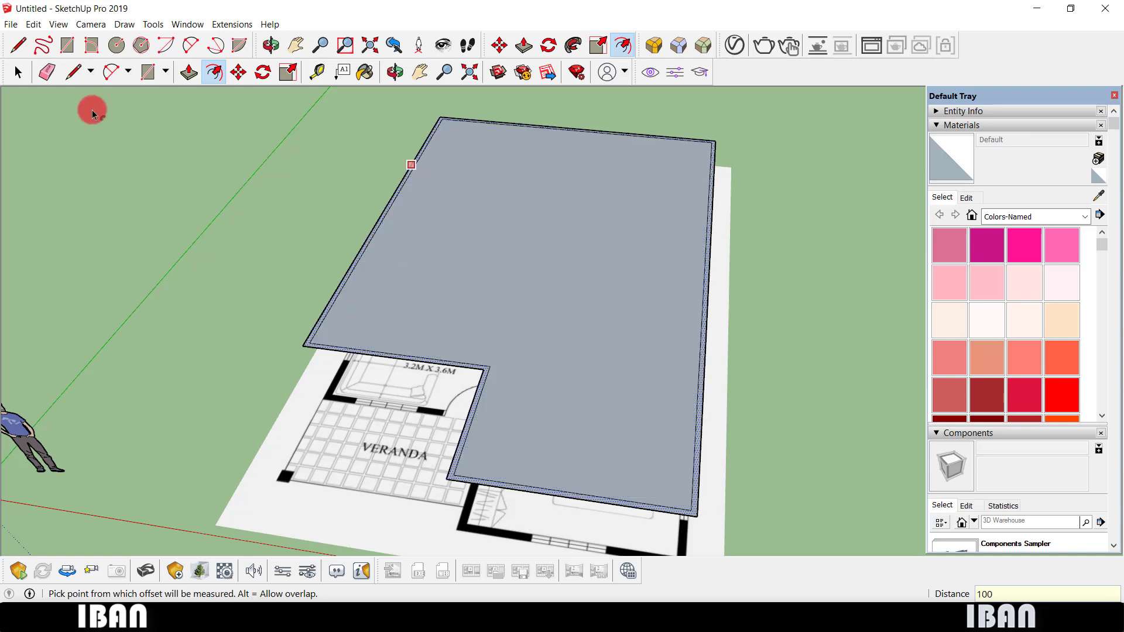
Delete the inner face, leaving only the thin wall ring.
left_click(18, 72)
left_click(532, 272)
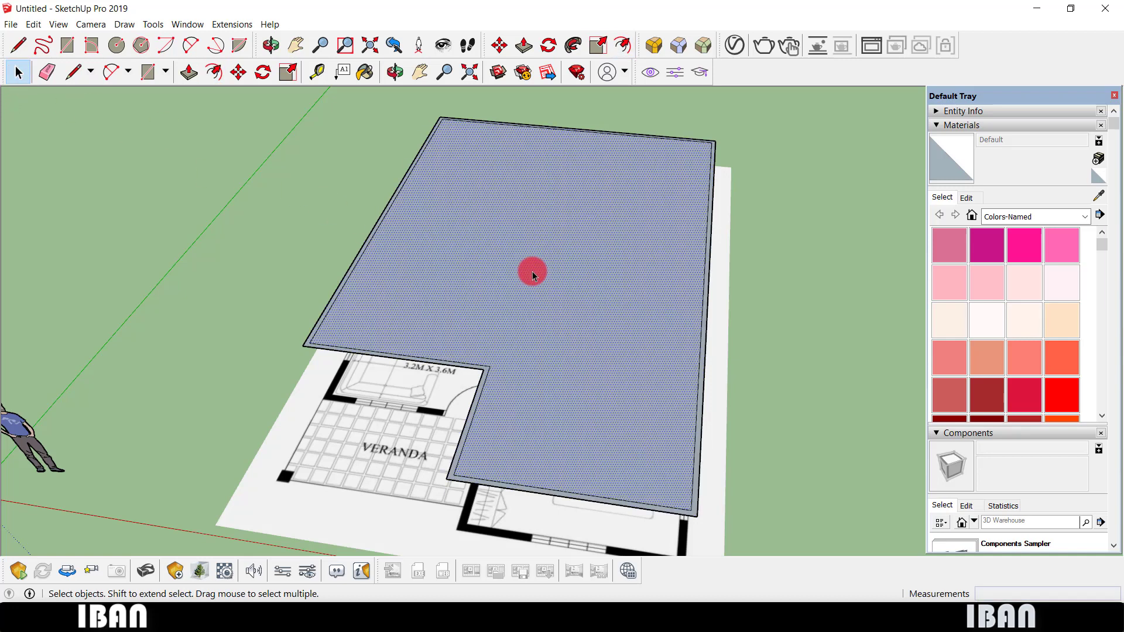
key("Delete")
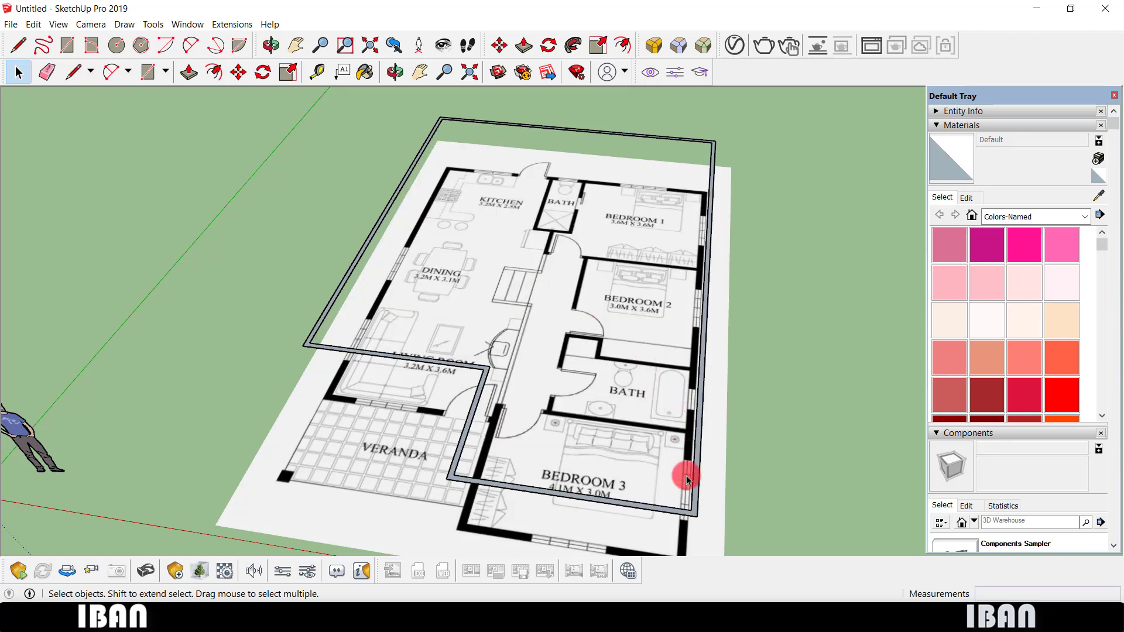
Push/Pull the wall ring up into 2400 mm-high walls.
scroll(686, 479, "up", 2)
left_click(702, 462)
scroll(701, 462, "down", 2)
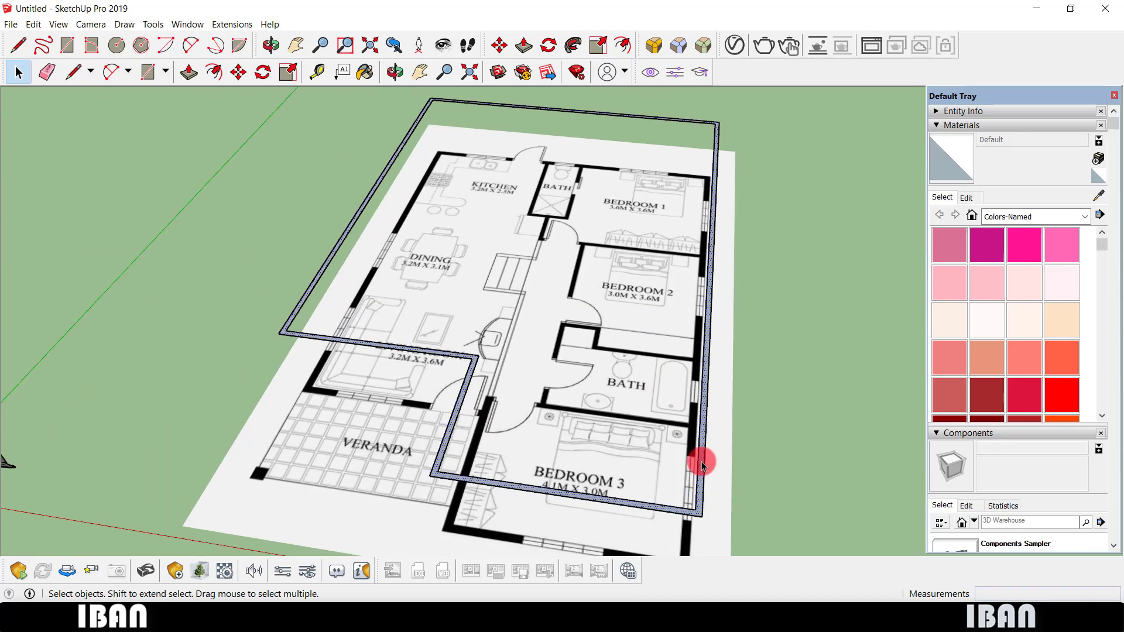
key("p")
mouse_move(701, 461)
left_mouse_down()
mouse_move(728, 344)
mouse_move(767, 323)
left_mouse_up()
scroll(728, 344, "down", 2)
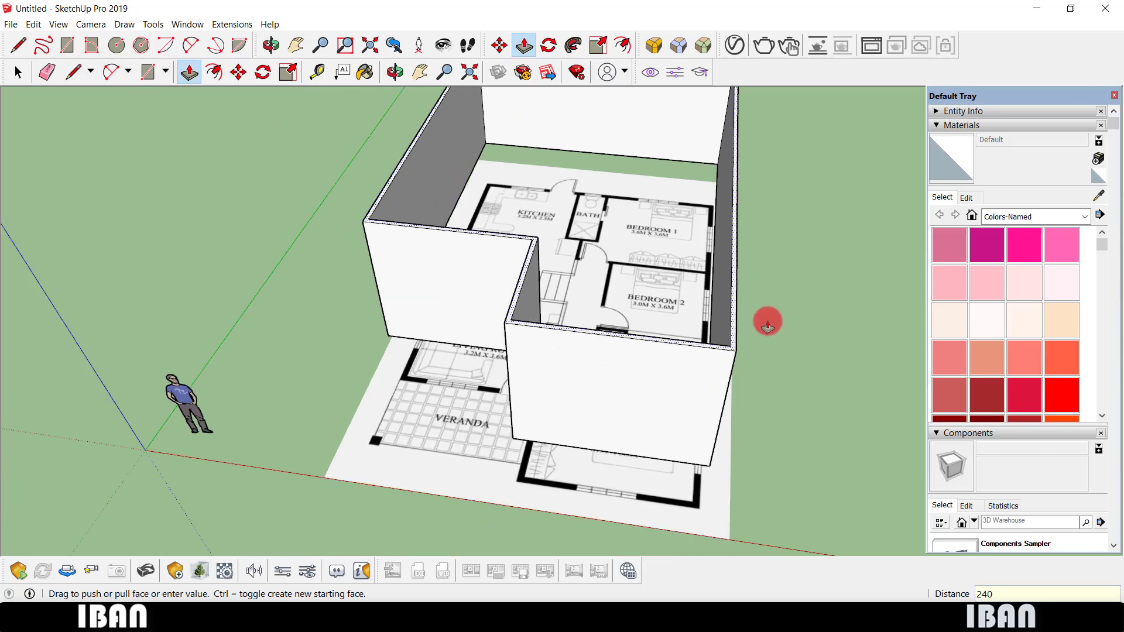
type("0")
key("Return")
key("space")
Orbit and zoom around the walled house to inspect the new walls.
mouse_move(728, 349)
middle_mouse_down()
mouse_move(669, 281)
mouse_move(412, 384)
mouse_move(678, 311)
mouse_move(749, 228)
mouse_move(431, 254)
mouse_move(514, 384)
mouse_move(640, 371)
mouse_move(610, 308)
mouse_move(562, 306)
mouse_move(761, 381)
mouse_move(592, 289)
mouse_move(573, 300)
mouse_move(603, 238)
mouse_move(449, 277)
mouse_move(663, 262)
middle_mouse_up()
scroll(574, 300, "up", 2)
scroll(590, 336, "up", 2)
scroll(449, 276, "down", 2)
scroll(672, 256, "down", 1)
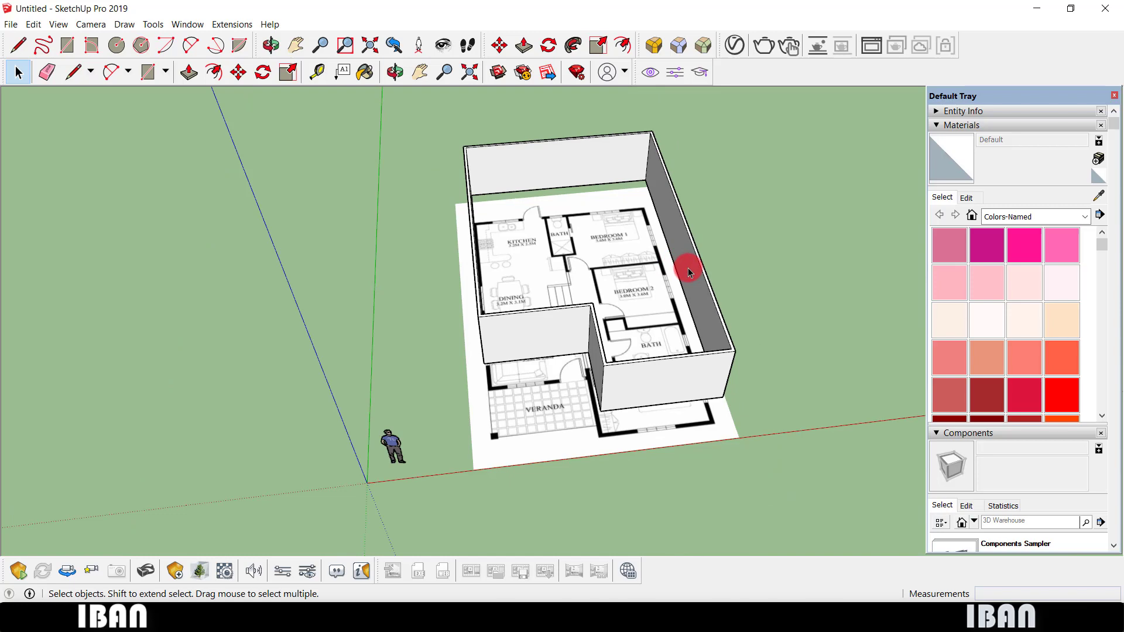
right_click(688, 268)
scroll(617, 209, "up", 2)
scroll(543, 223, "up", 2)
scroll(556, 425, "down", 5)
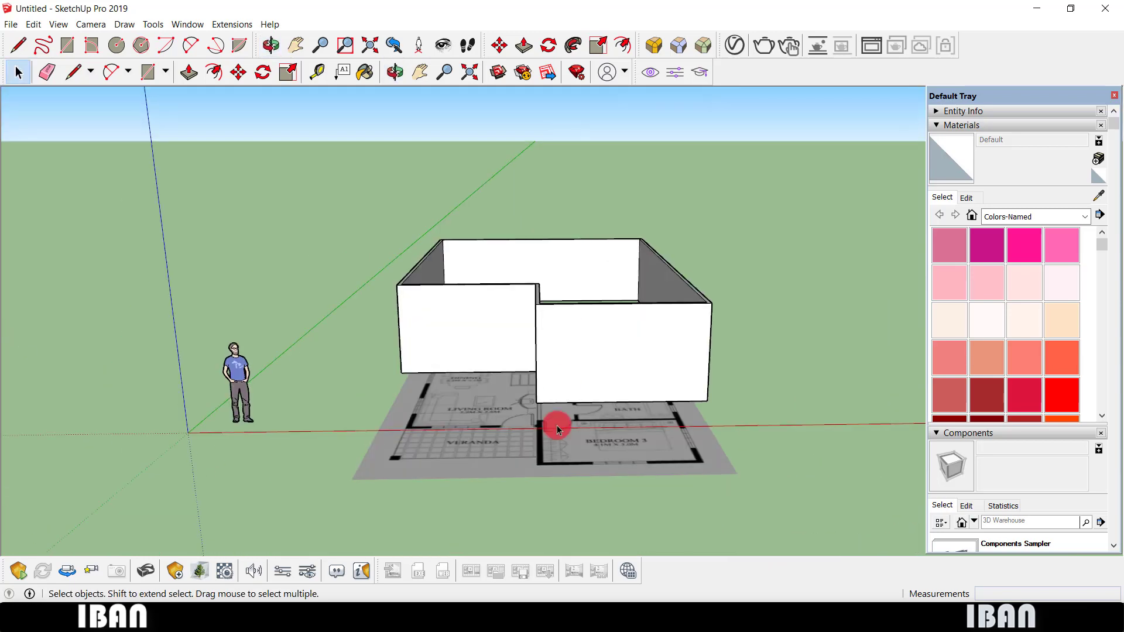
Move the floor-plan image to a new height within the walls.
key("m")
left_click(532, 459)
left_click(535, 381)
key("space")
Start a line at the bath wall corner.
scroll(531, 199, "up", 5)
scroll(531, 199, "up", 4)
key("l")
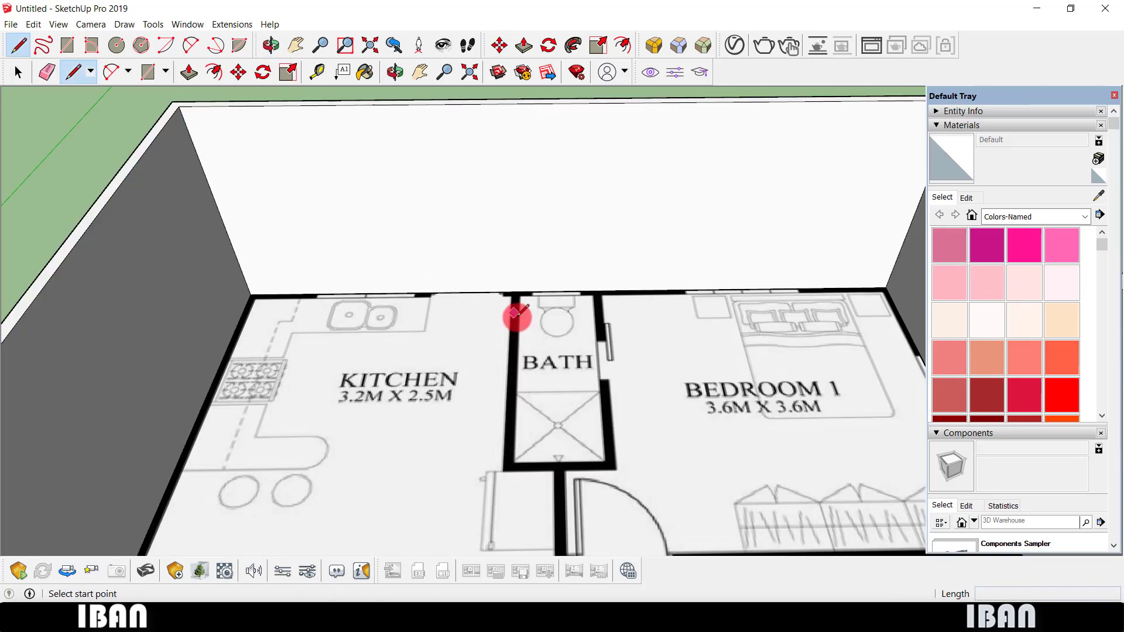
left_click(512, 291)
scroll(512, 291, "down", 3)
Draw lines from the bath wall corner to close the bath outline into a face.
key("space")
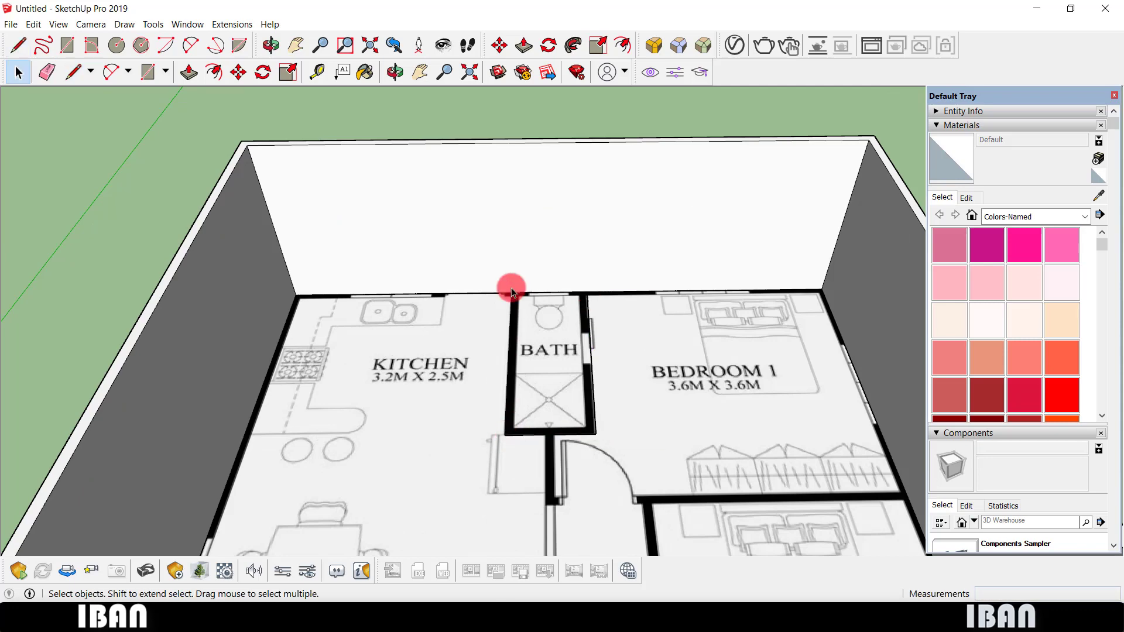
key("l")
scroll(511, 293, "up", 3)
left_click(527, 337)
left_click(524, 394)
scroll(833, 394, "down", 1)
key("space")
scroll(534, 351, "down", 3)
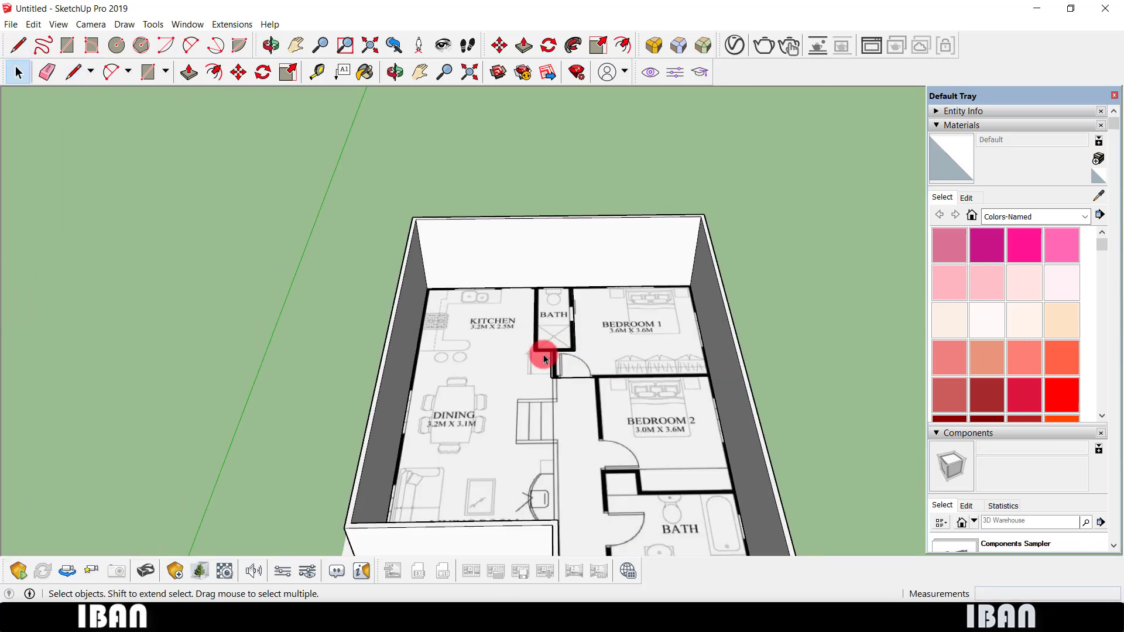
scroll(527, 297, "up", 2)
key("l")
left_click(585, 284)
key("space")
Start new lines at the grey face corner and the adjacent wall corner.
scroll(572, 415, "up", 2)
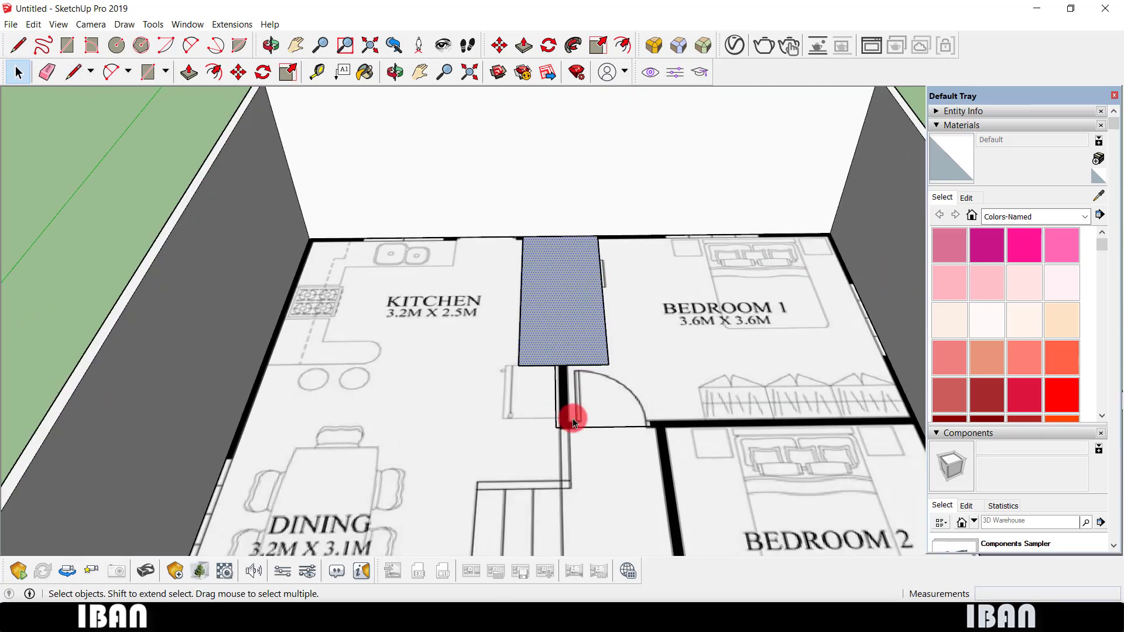
scroll(562, 410, "up", 2)
key("l")
key("space")
scroll(571, 357, "up", 2)
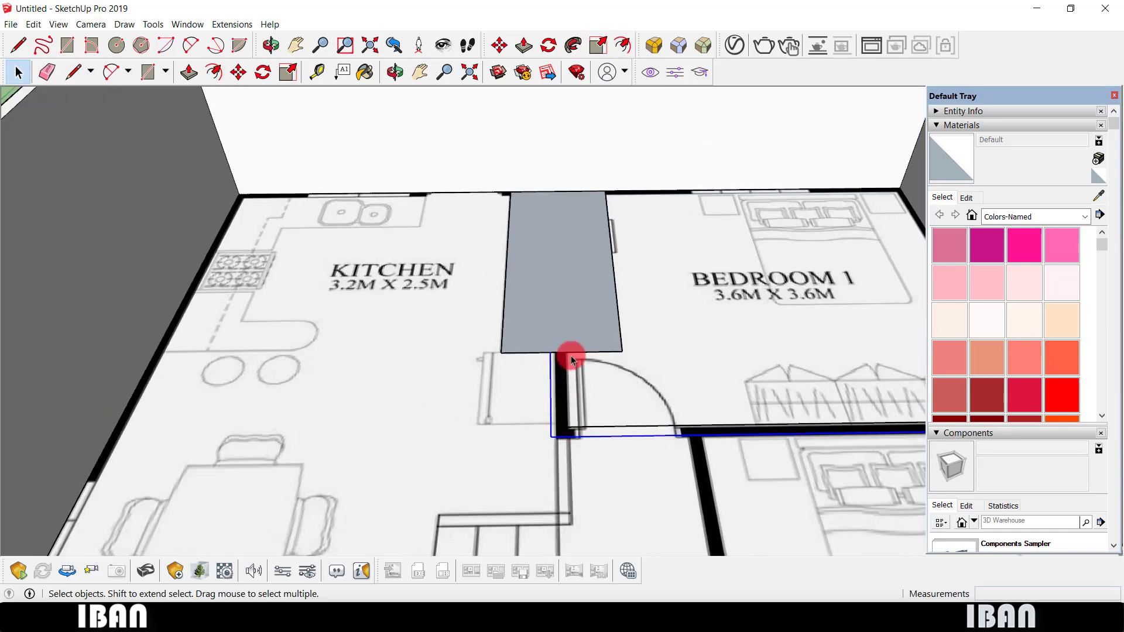
key("l")
left_click(551, 351)
scroll(715, 406, "down", 2)
key("space")
scroll(510, 396, "down", 3)
key("l")
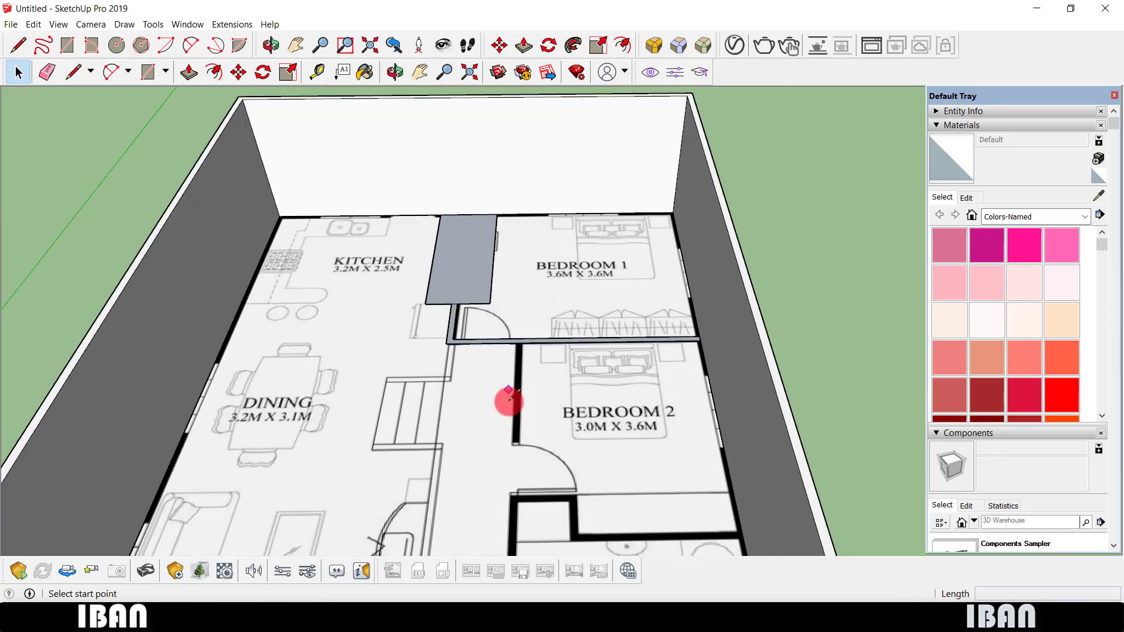
scroll(523, 326, "up", 3)
left_click(523, 327)
scroll(522, 326, "down", 2)
scroll(504, 468, "down", 2)
Extend the line to the wall corners at the living room doorway.
middle_click_drag(502, 489, 532, 410)
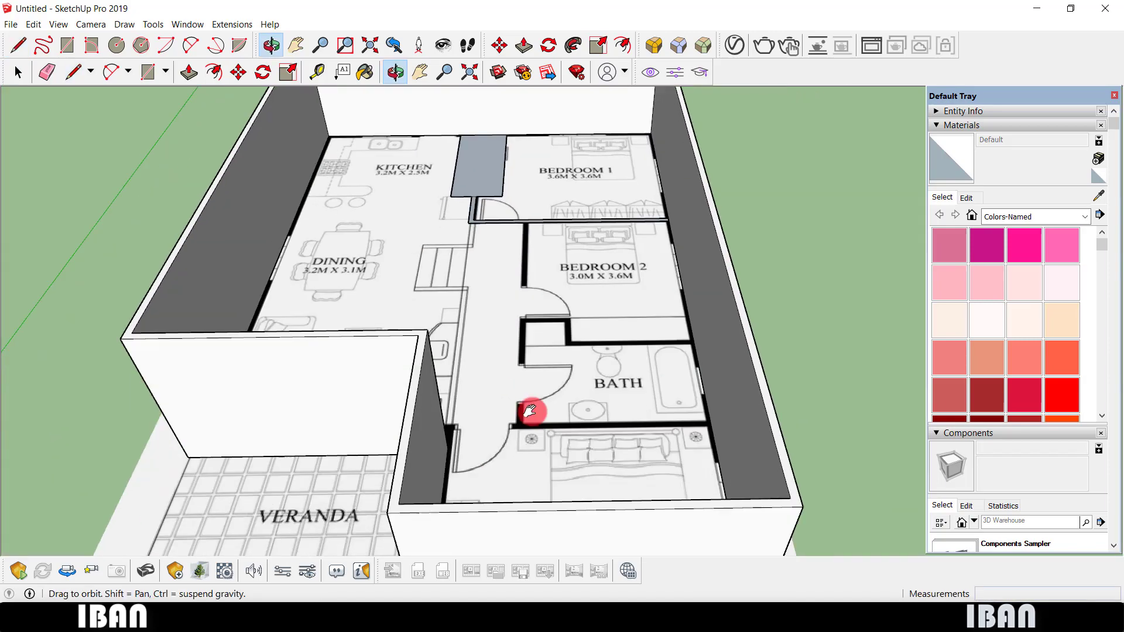
scroll(515, 456, "up", 4)
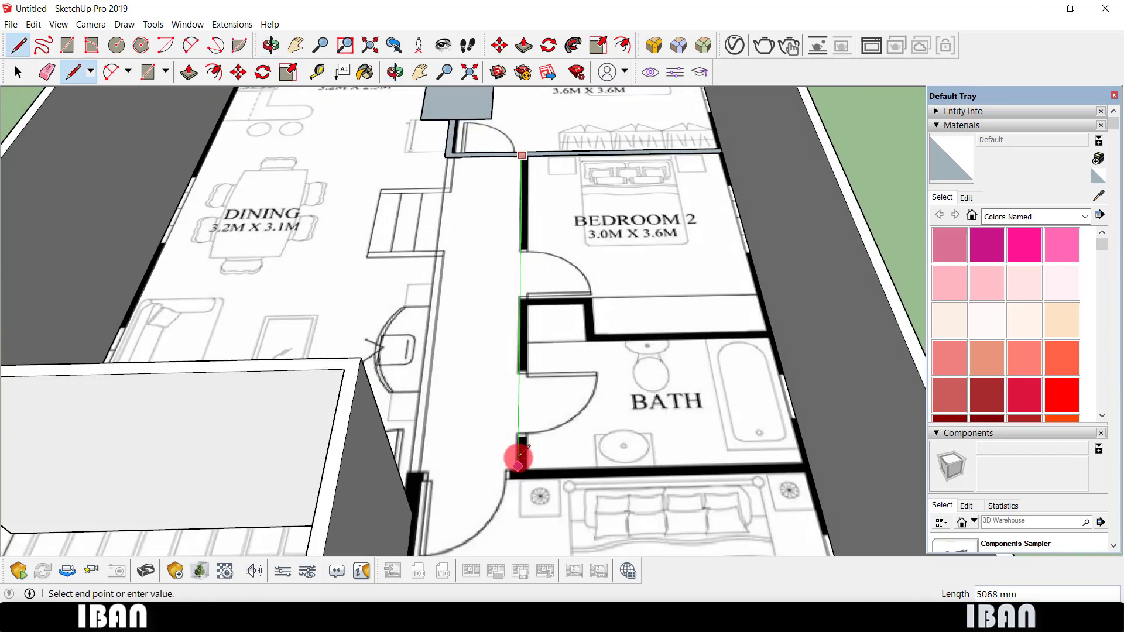
left_click(518, 460)
middle_click_drag(514, 459, 305, 438)
scroll(306, 438, "up", 2)
left_click(318, 441)
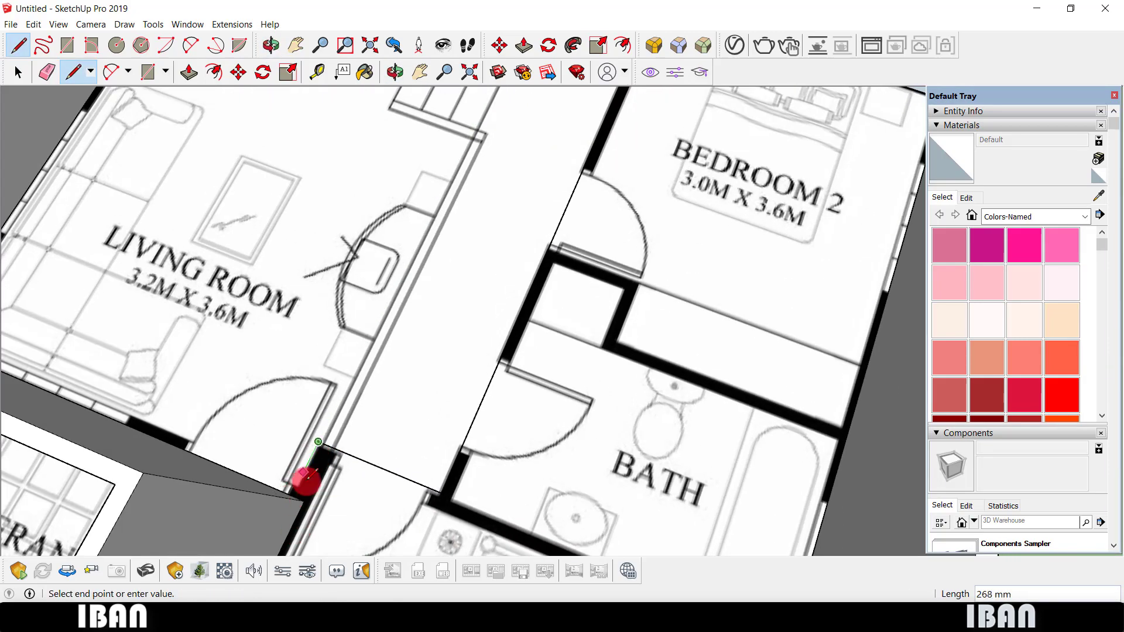
key("space")
scroll(509, 289, "down", 3)
Move the selected Bedroom 2 wall edge by 100.
left_click(509, 288)
key("m")
scroll(512, 153, "up", 5)
type("100")
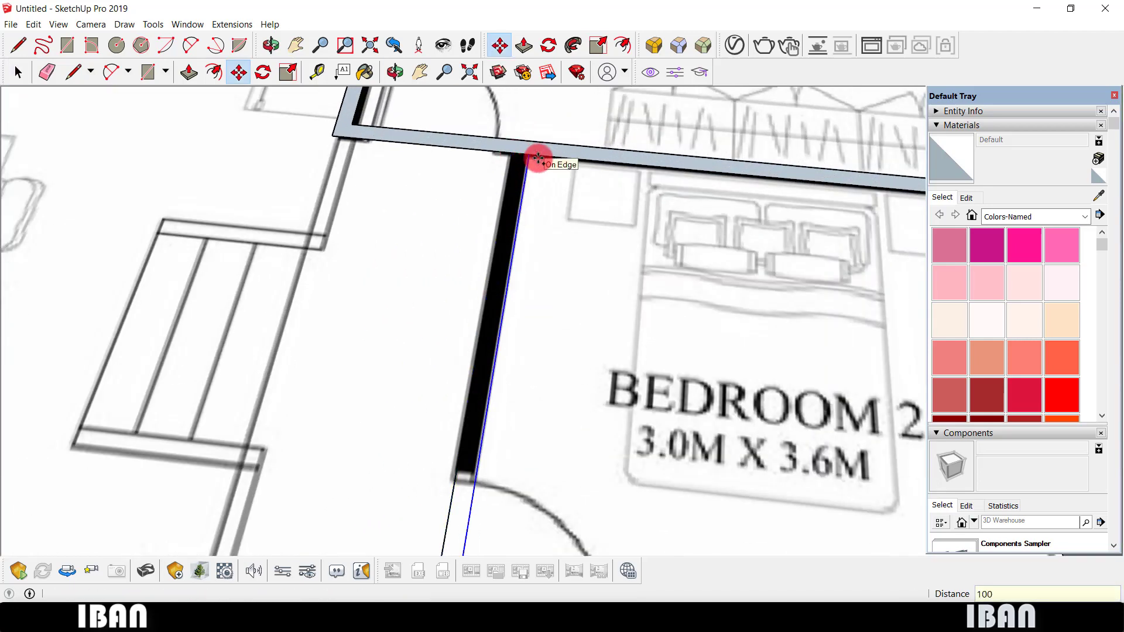
scroll(534, 303, "down", 3)
scroll(504, 314, "up", 4)
Draw a line from the bath wall corner to the right outer wall.
key("l")
left_click(582, 400)
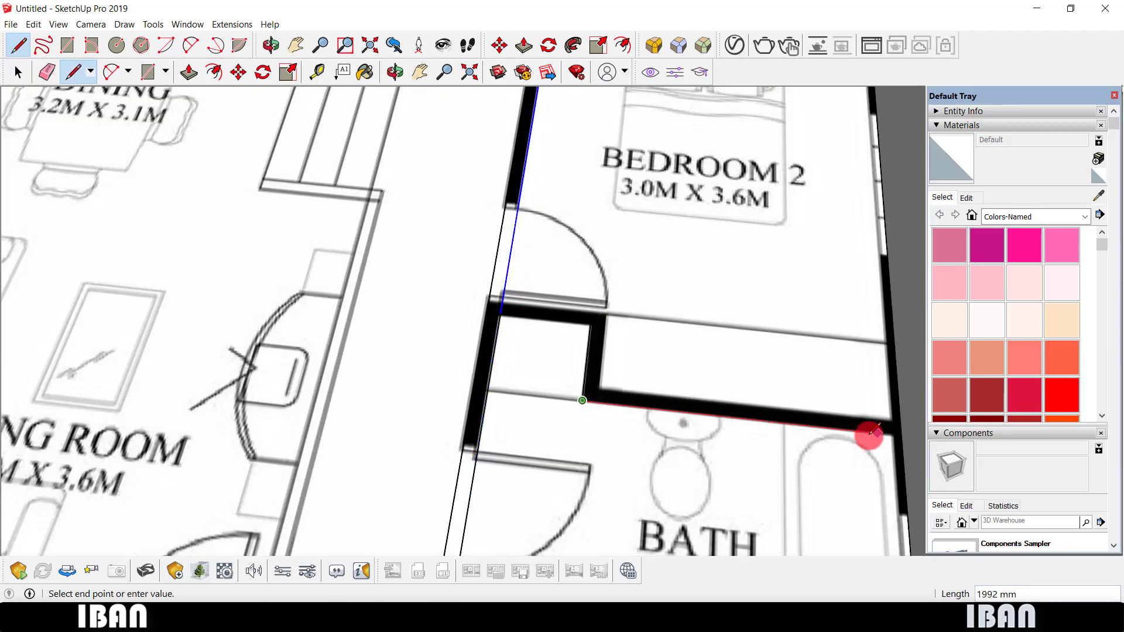
left_click(874, 432)
key("space")
triple_click(584, 324)
key("f")
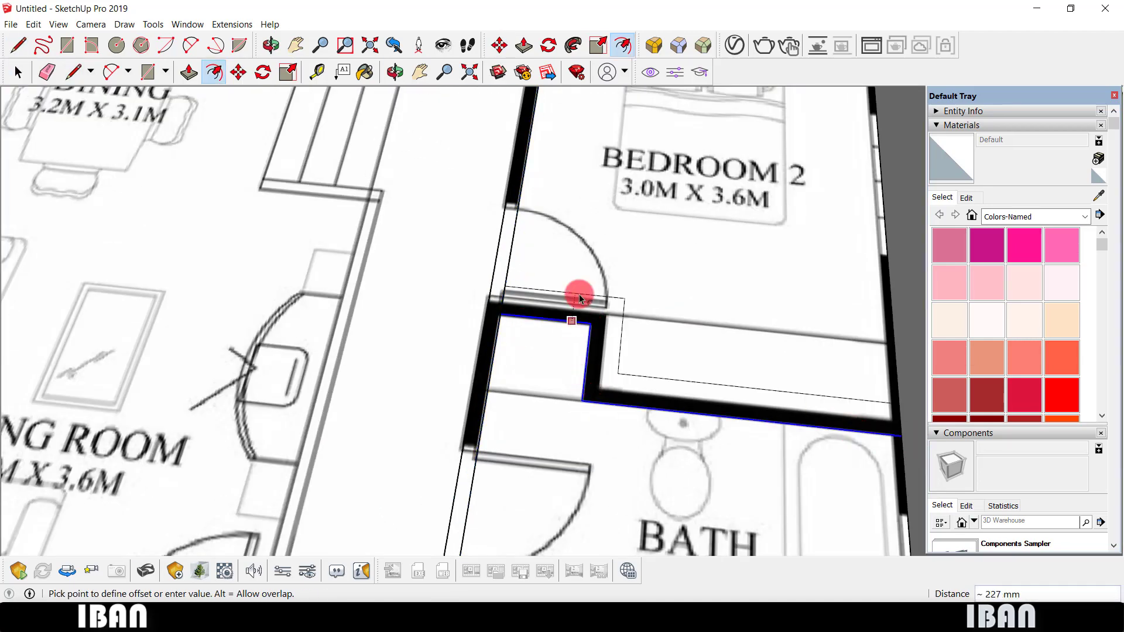
key("space")
scroll(562, 340, "down", 3)
scroll(547, 381, "down", 2)
Draw a line from the bath's lower-left corner to the outer wall beside it.
key("l")
left_click(547, 389)
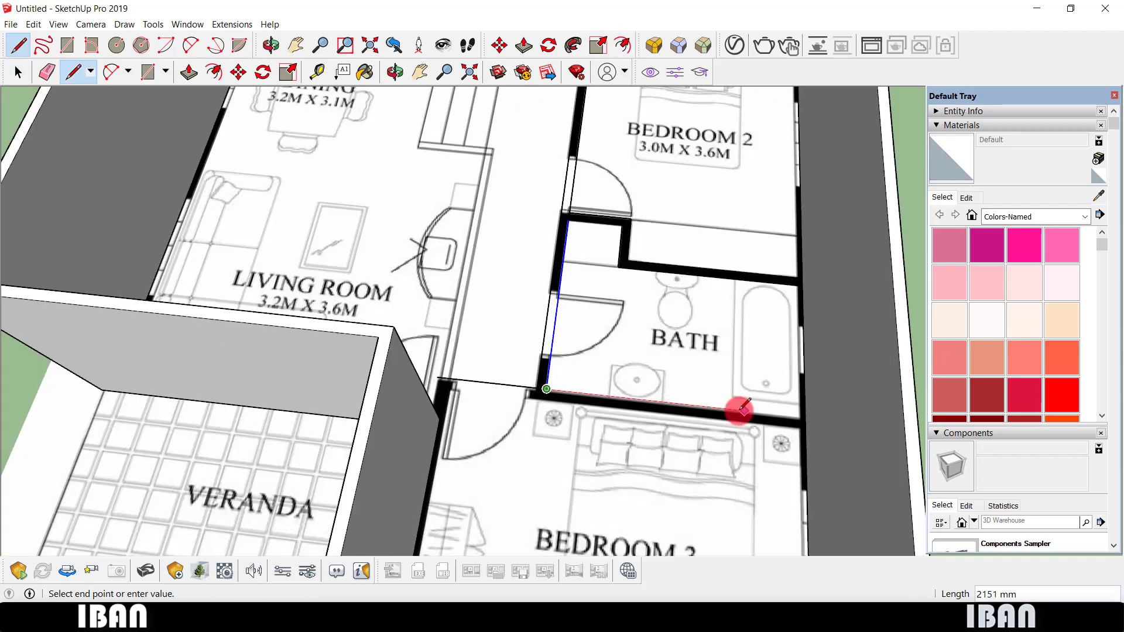
left_click(795, 409)
key("space")
scroll(502, 389, "up", 3)
scroll(359, 447, "up", 3)
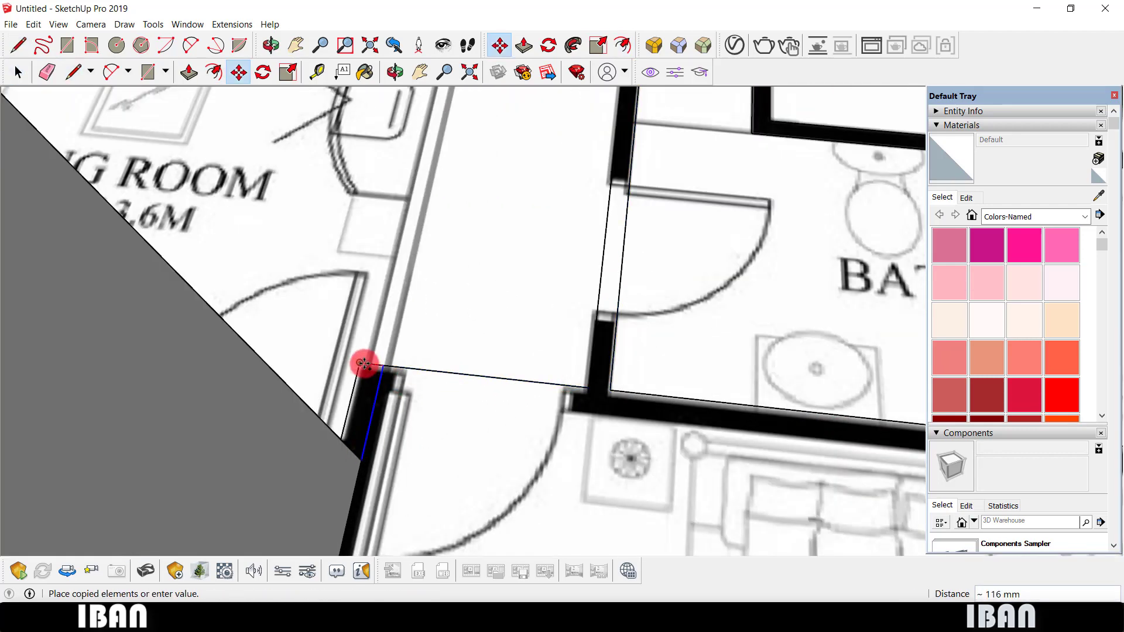
scroll(371, 376, "up", 3)
scroll(375, 388, "down", 5)
scroll(371, 228, "down", 3)
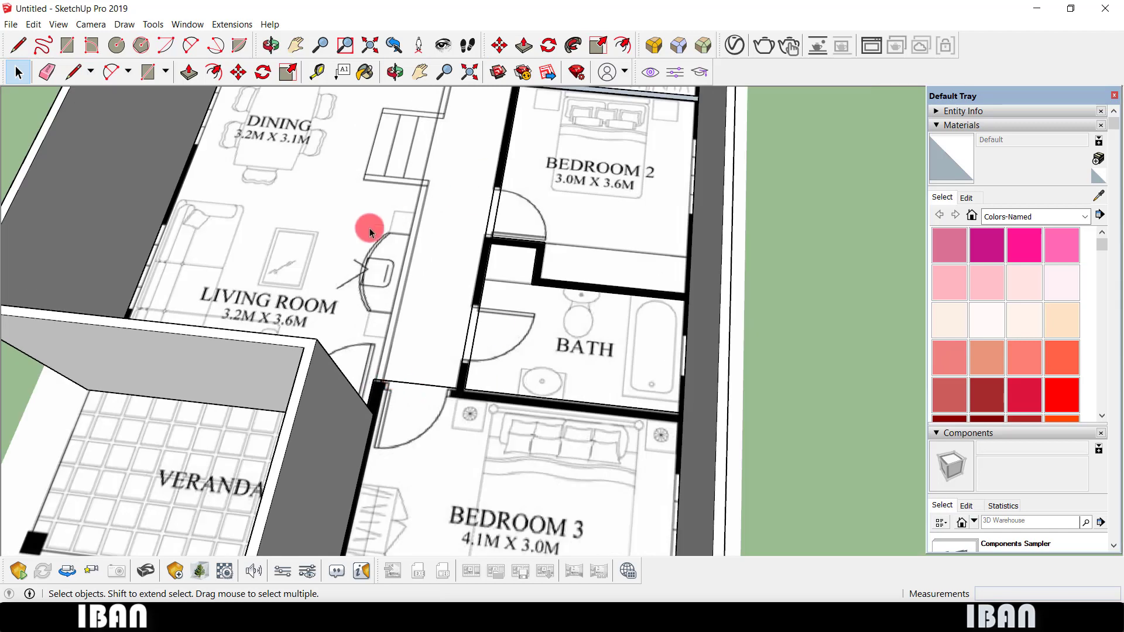
middle_click_drag(371, 228, 457, 271)
scroll(620, 353, "up", 3)
scroll(579, 224, "up", 3)
Draw a line across the doorway in the bath's lower wall.
key("l")
key("space")
scroll(570, 248, "down", 5)
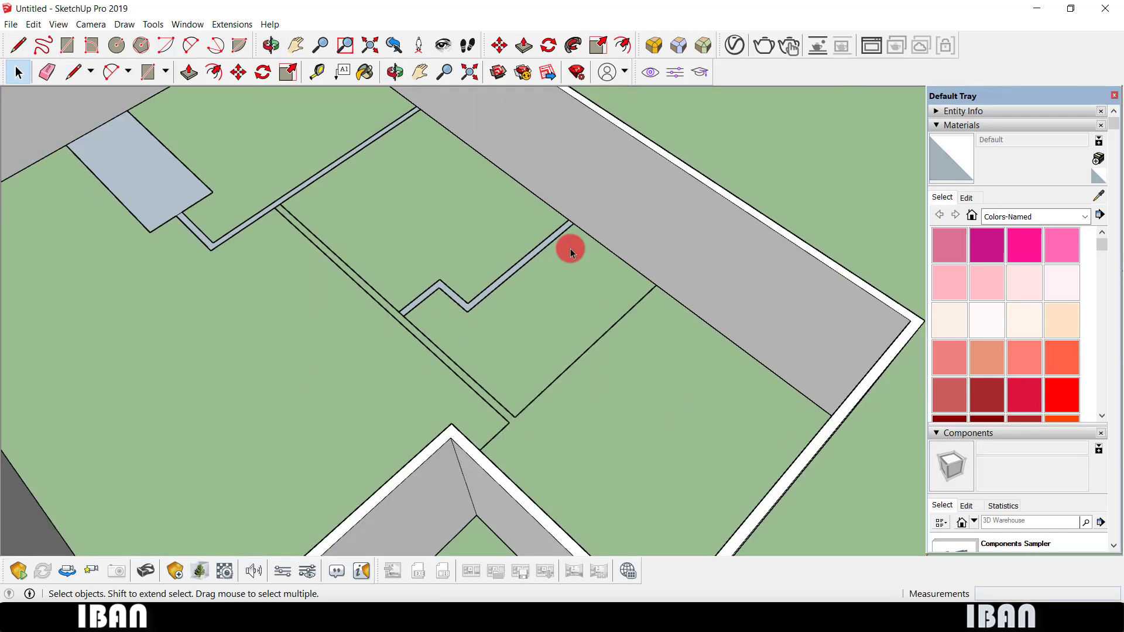
scroll(469, 394, "up", 3)
scroll(495, 410, "up", 3)
scroll(638, 361, "up", 2)
key("l")
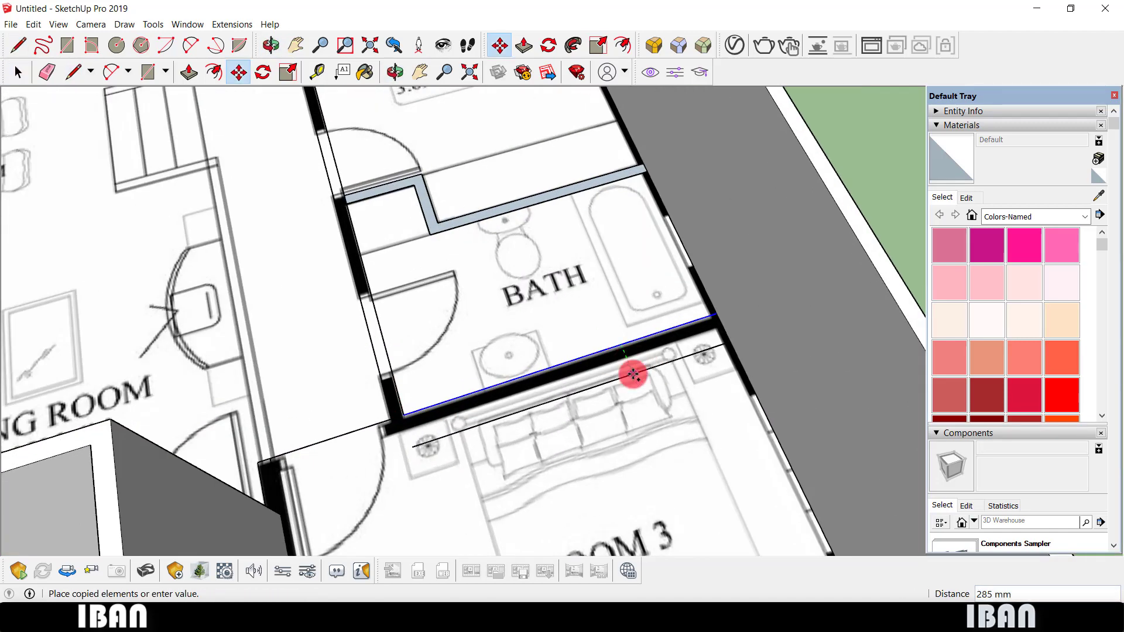
left_click(635, 371)
scroll(635, 372, "up", 2)
scroll(394, 422, "up", 2)
left_click(210, 384)
key("space")
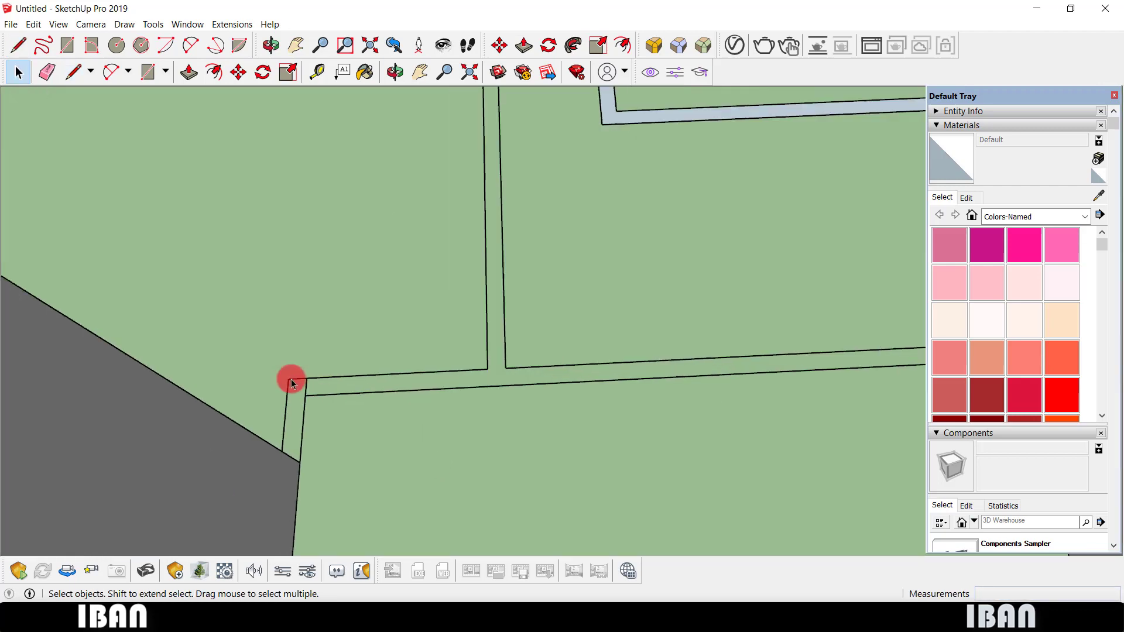
mouse_move(299, 386)
middle_mouse_down()
mouse_move(734, 303)
mouse_move(610, 332)
mouse_move(542, 234)
mouse_move(552, 218)
mouse_move(579, 258)
mouse_move(569, 238)
middle_mouse_up()
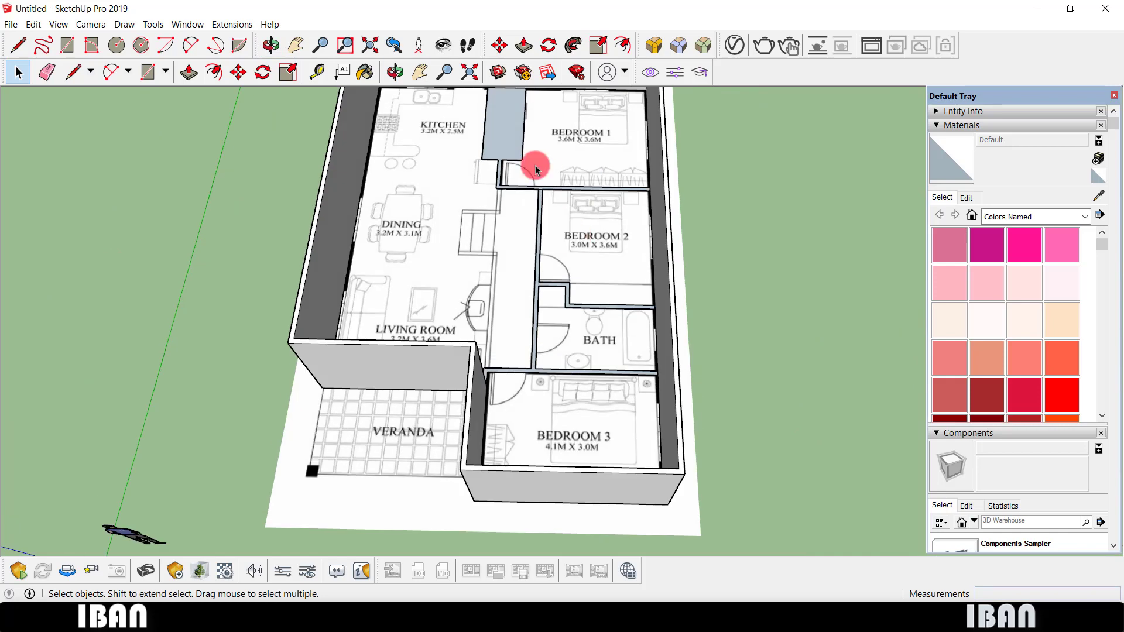
Offset the small bath rectangle inward to form its walls.
scroll(535, 166, "up", 10)
key("f")
left_click(505, 293)
key("space")
scroll(505, 293, "down", 15)
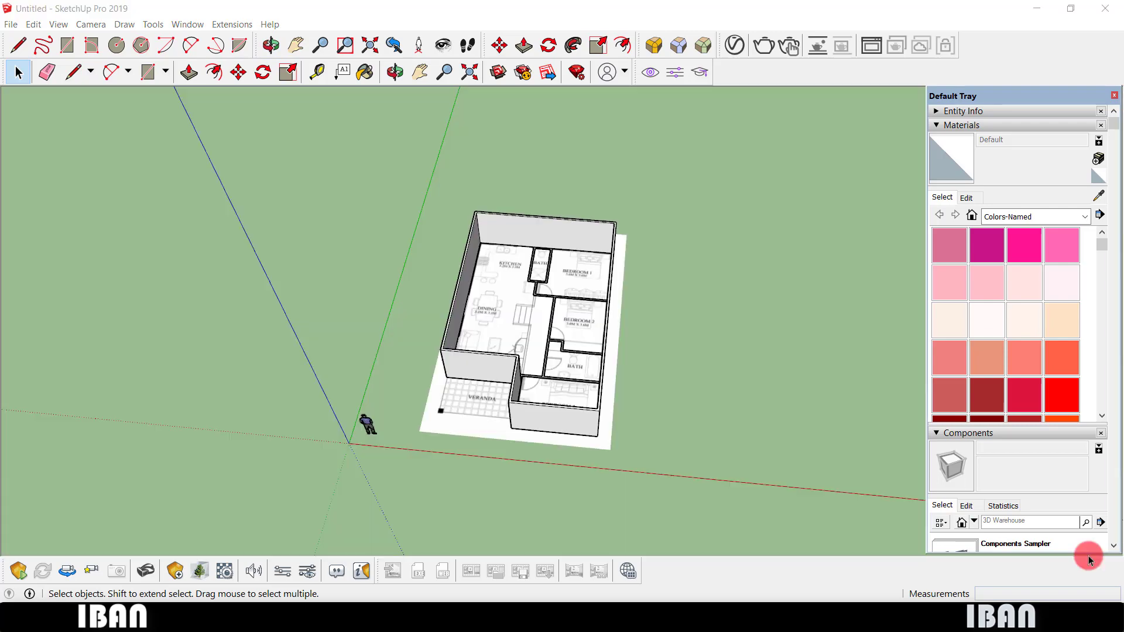
Orbit around the whole floor-plan model and enter the house group for editing.
scroll(551, 288, "up", 5)
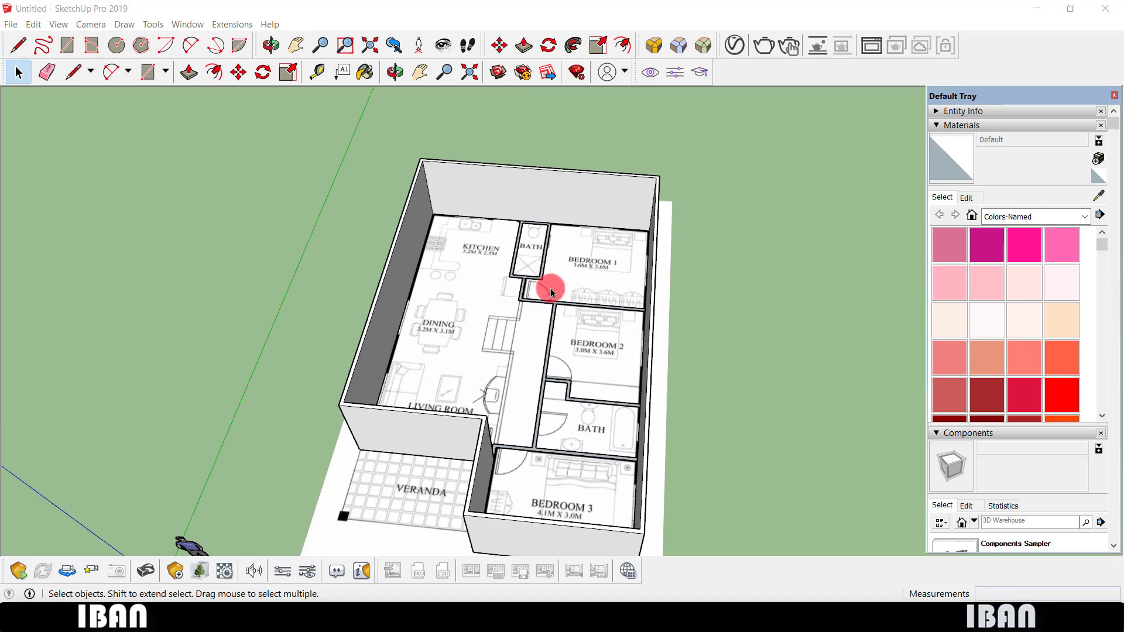
mouse_move(547, 283)
middle_mouse_down()
mouse_move(534, 302)
mouse_move(753, 281)
mouse_move(497, 281)
mouse_move(705, 341)
mouse_move(708, 403)
mouse_move(672, 447)
mouse_move(527, 409)
mouse_move(561, 388)
mouse_move(427, 381)
mouse_move(518, 364)
middle_mouse_up()
scroll(561, 389, "down", 5)
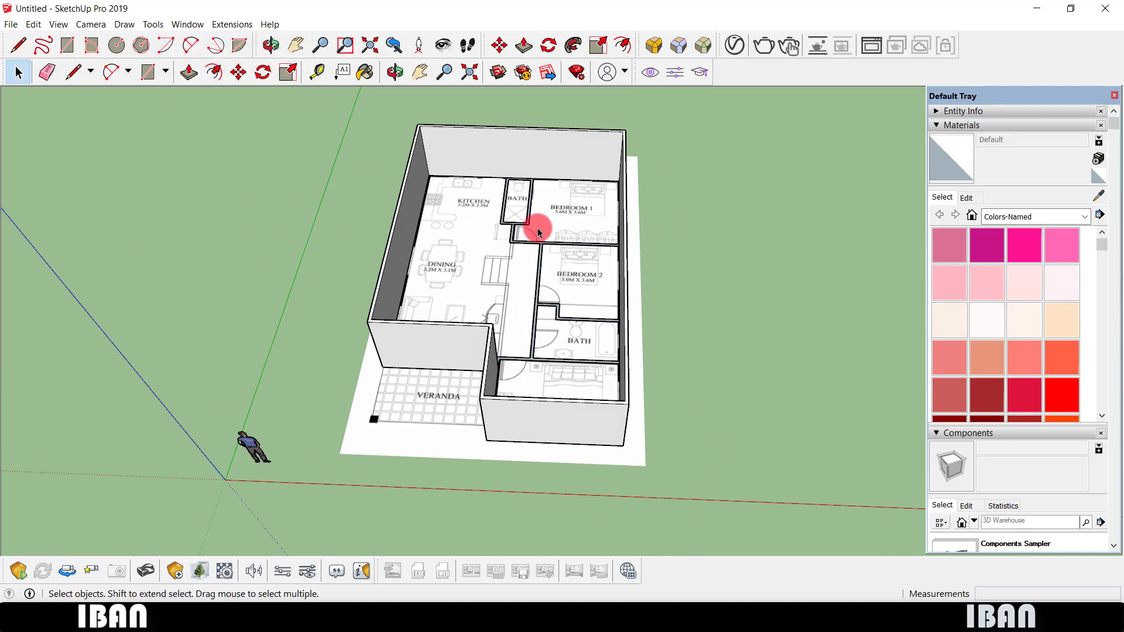
double_click(547, 166)
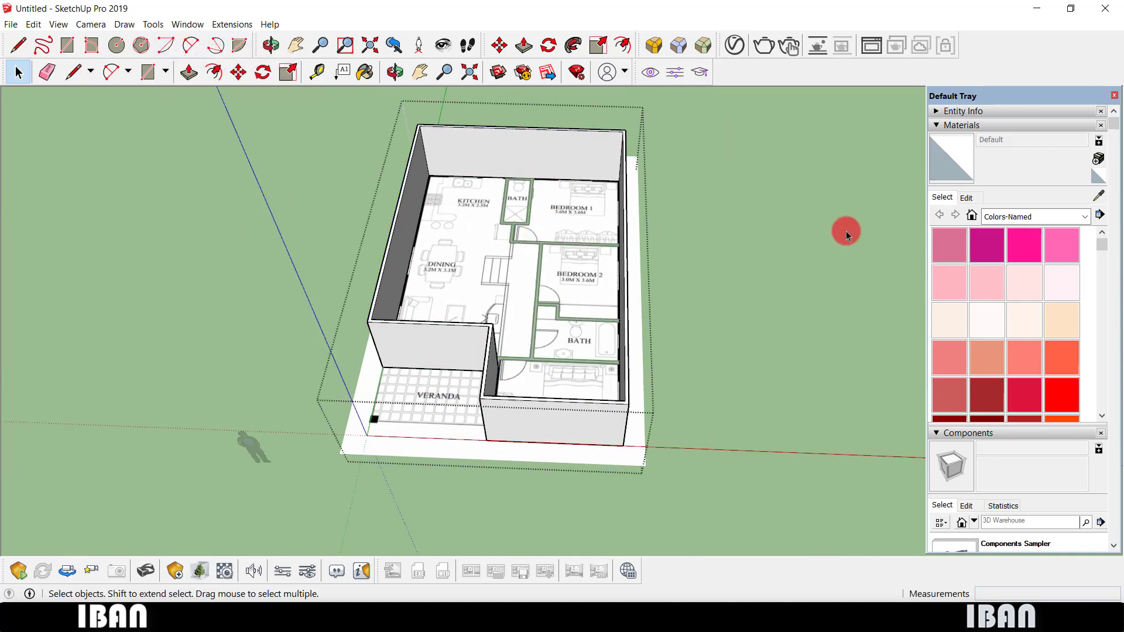
Hide the rest of the model so only the house walls show.
left_click(503, 178)
scroll(508, 153, "up", 3)
scroll(490, 216, "up", 2)
mouse_move(439, 283)
middle_mouse_down("shift")
mouse_move(391, 283)
mouse_move(419, 329)
middle_mouse_up("shift")
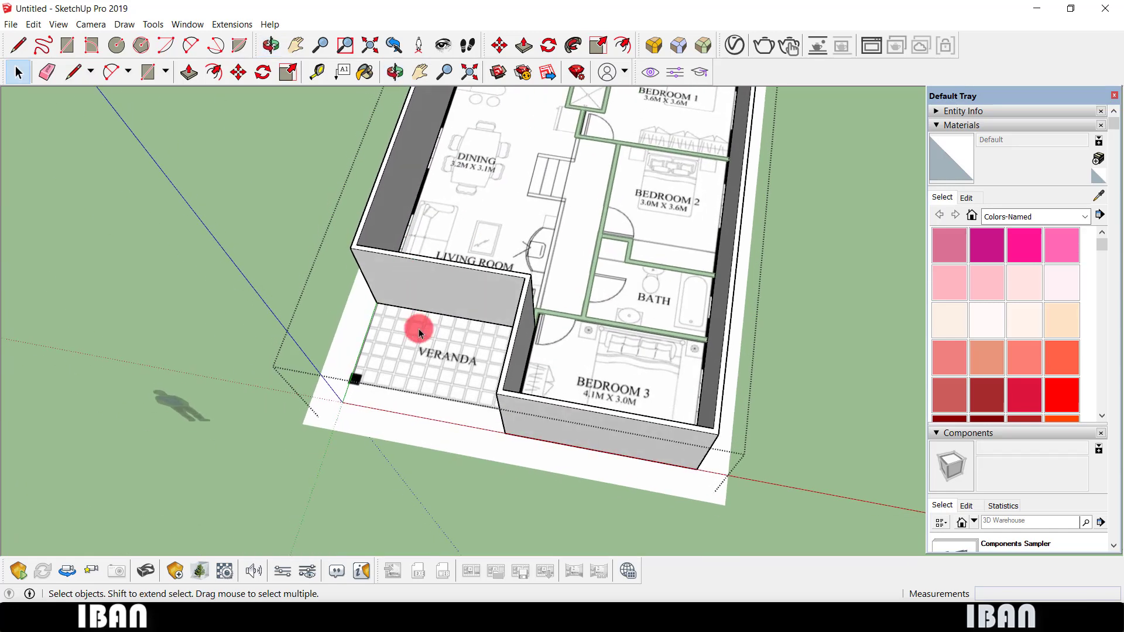
scroll(645, 277, "up", 2)
scroll(399, 371, "down", 2)
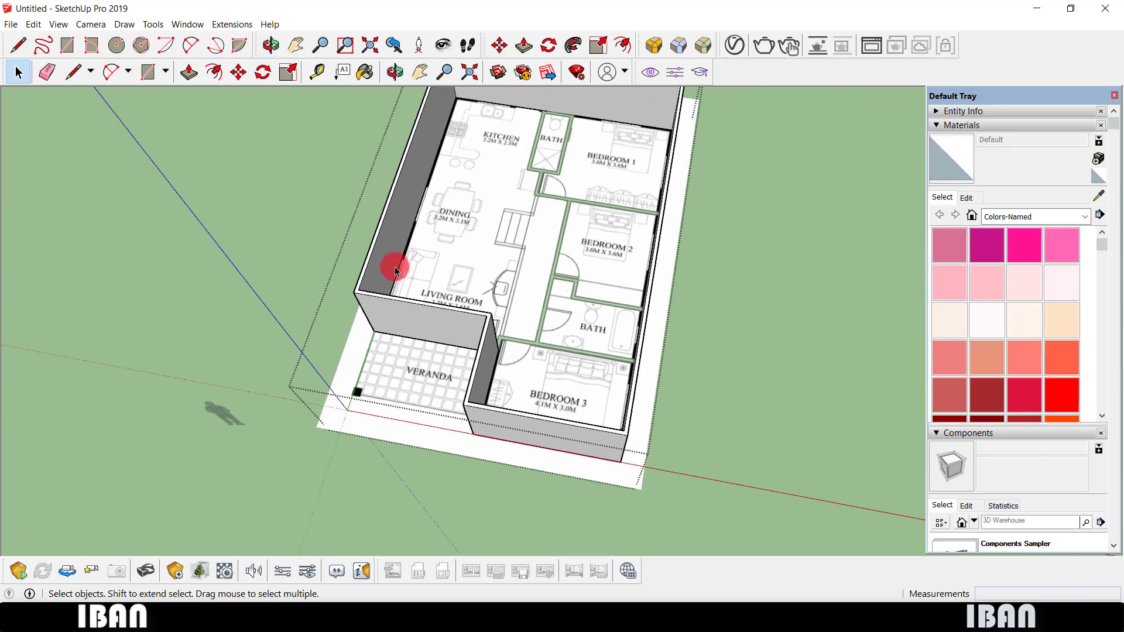
middle_click_drag(395, 270, 490, 212)
key("Delete")
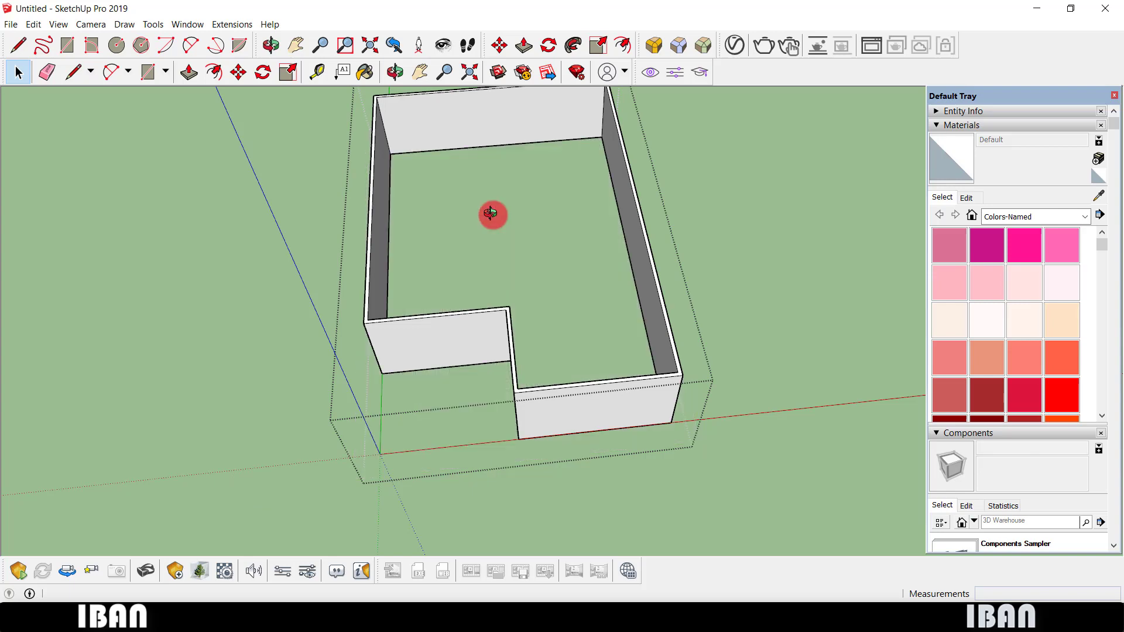
key("v")
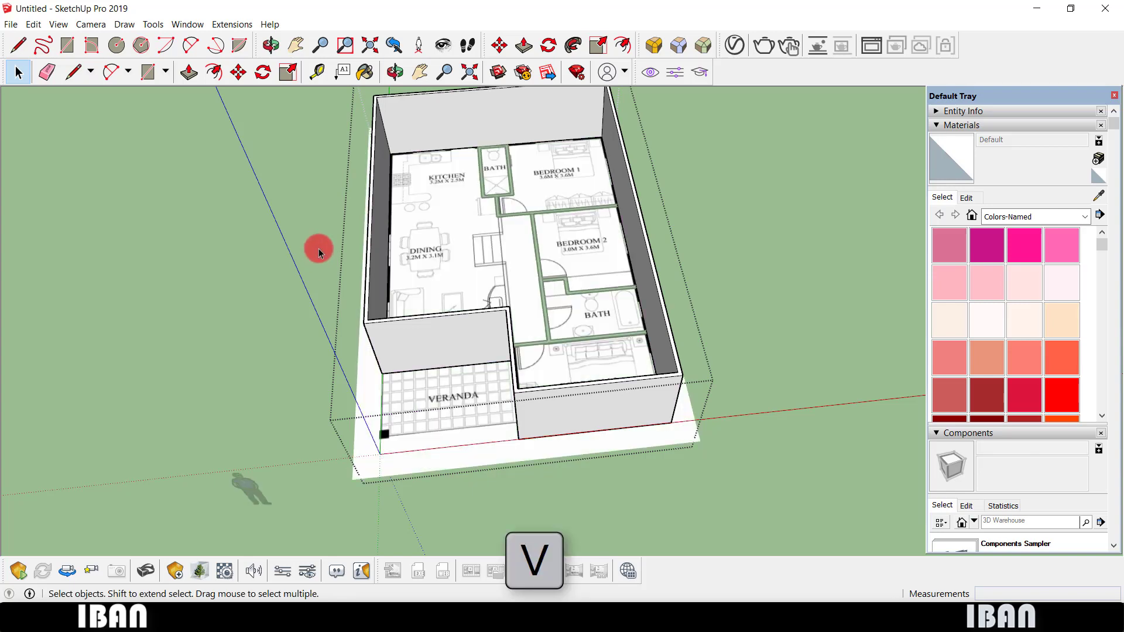
Orbit to inspect the isolated walls, then close the house group.
mouse_move(476, 266)
middle_mouse_down()
mouse_move(527, 271)
mouse_move(301, 246)
mouse_move(310, 253)
middle_mouse_up()
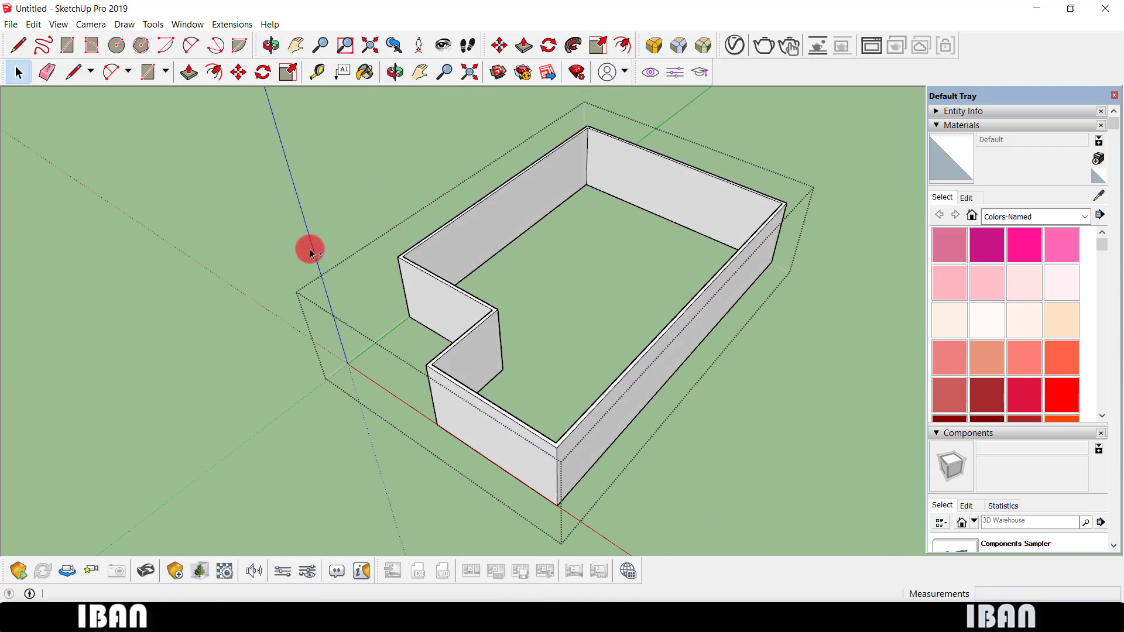
mouse_move(384, 346)
middle_mouse_down()
mouse_move(489, 333)
mouse_move(482, 338)
middle_mouse_up()
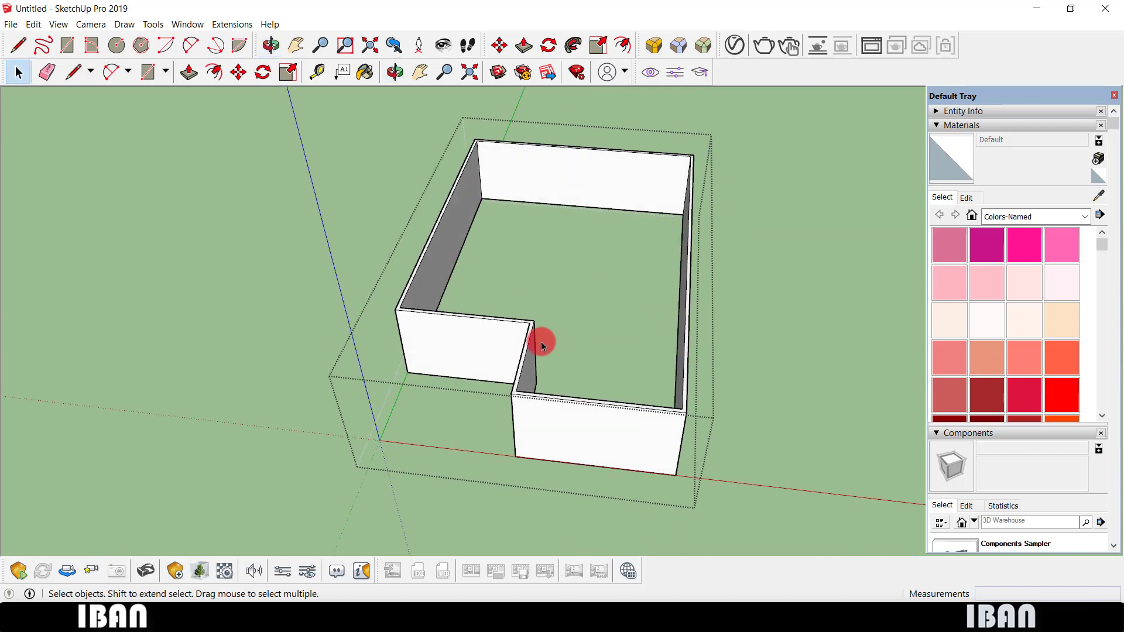
scroll(541, 342, "up", 2)
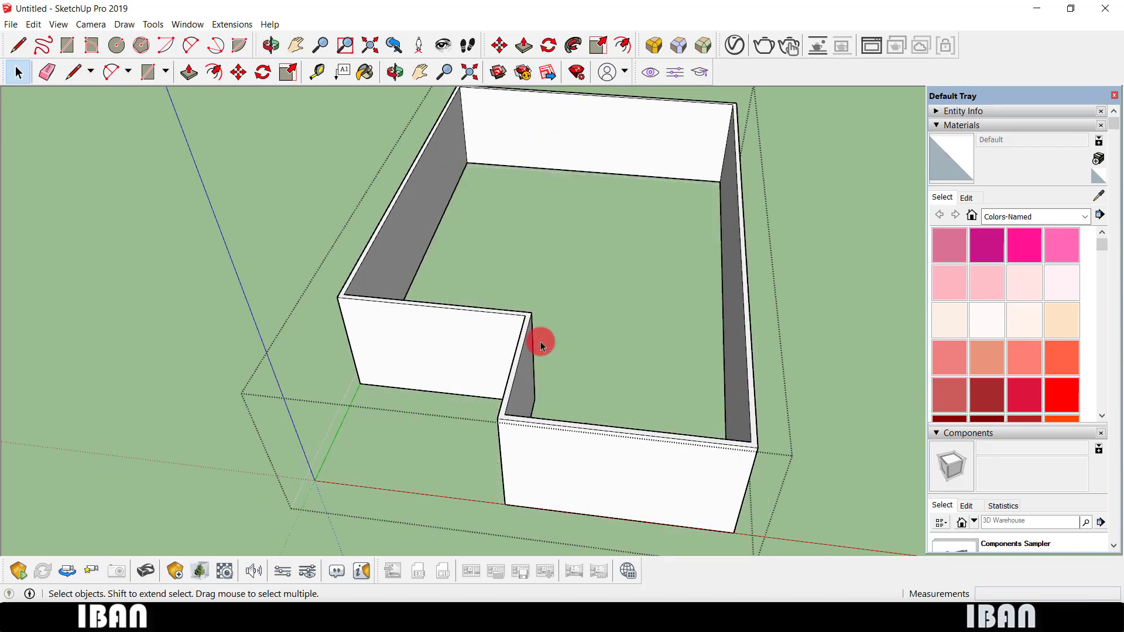
scroll(535, 343, "down", 2)
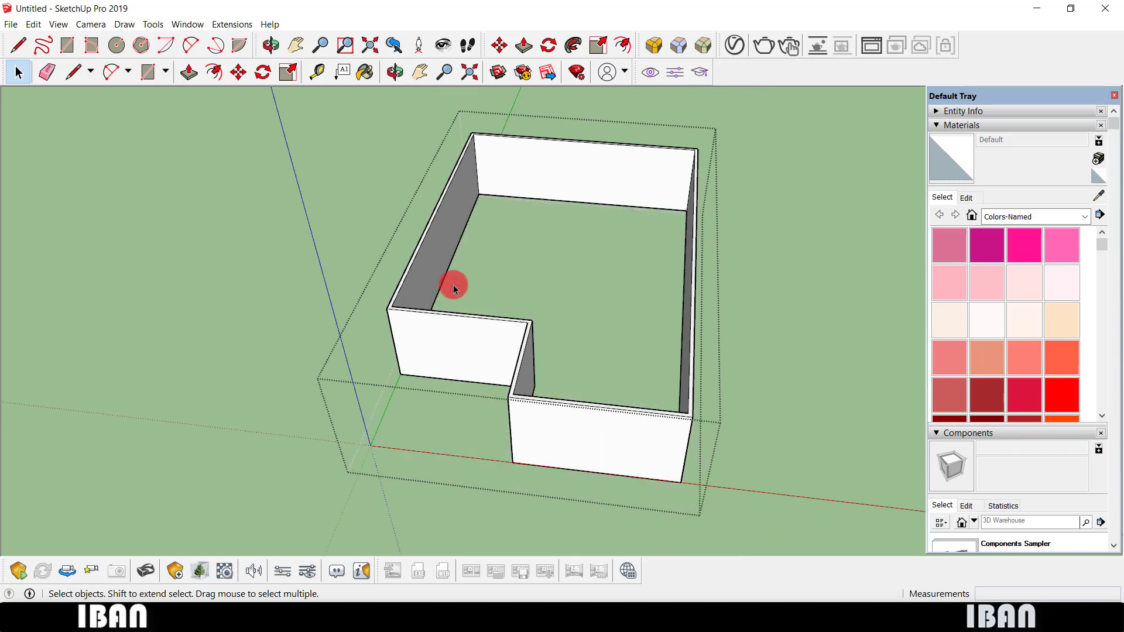
left_click(453, 287)
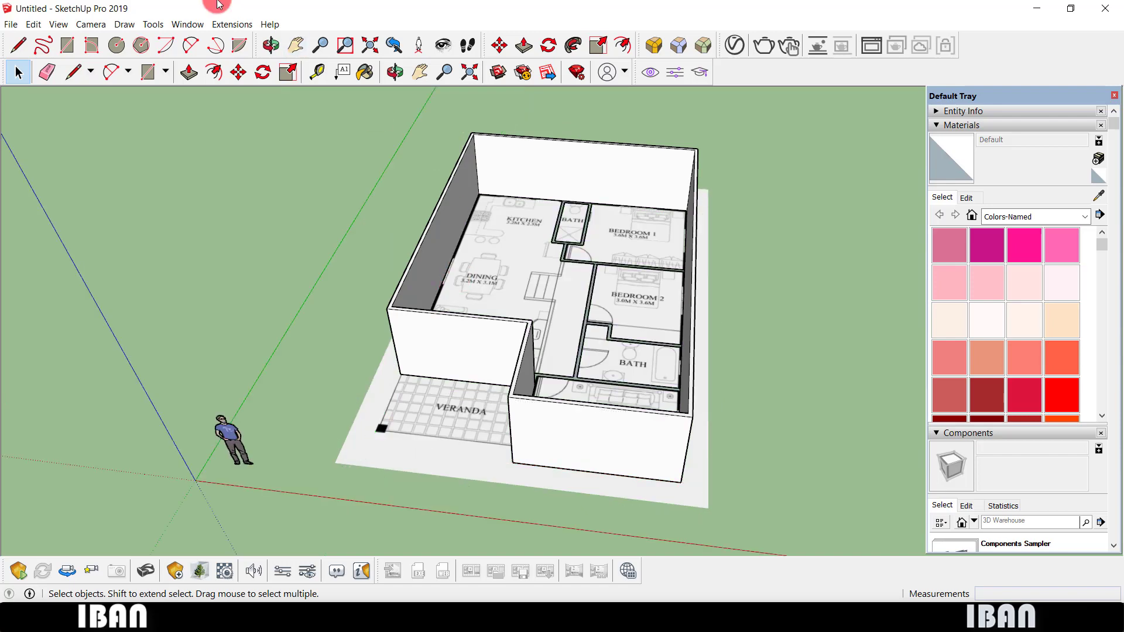
left_click(176, 26)
Reassign shortcut V to Hide Rest Of Model and verify it under View > Component Edit.
left_click(199, 104)
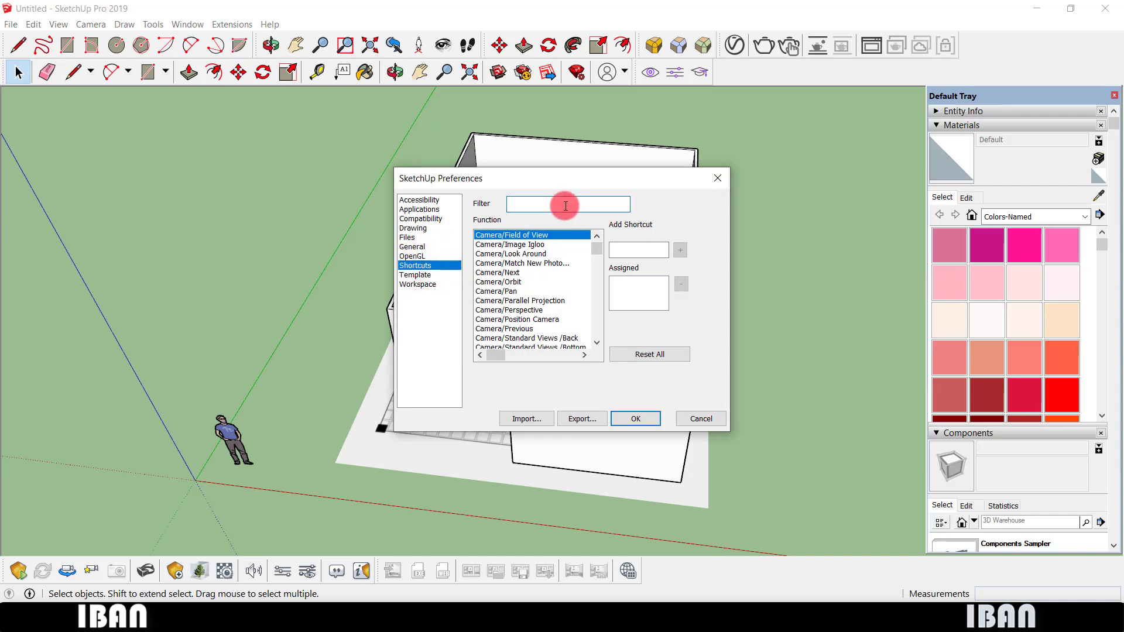
type("hide res")
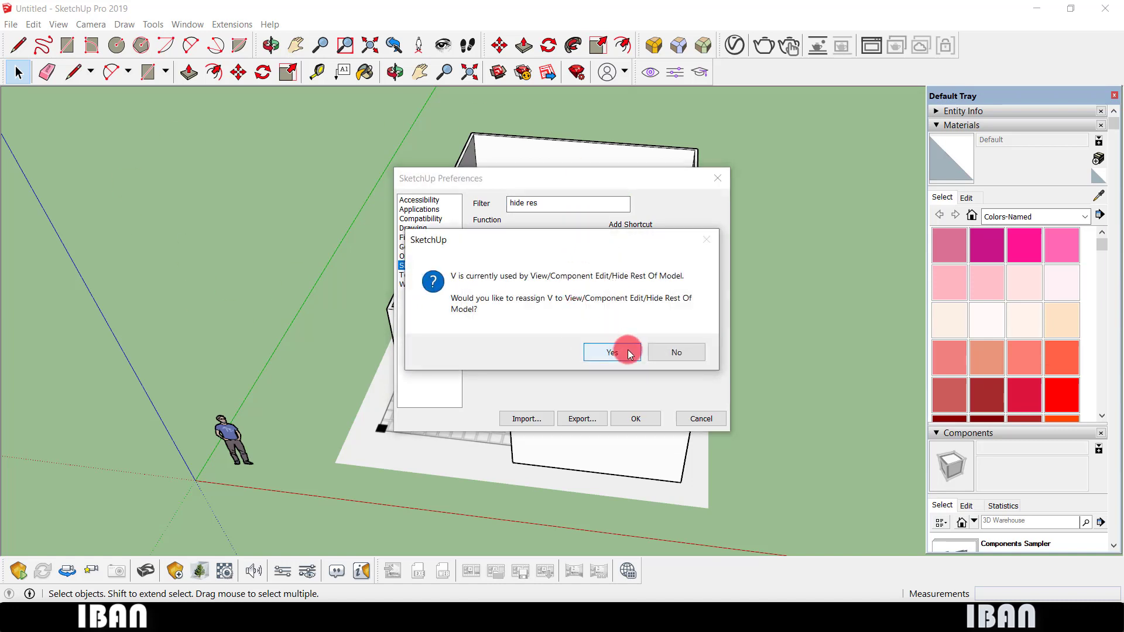
left_click(668, 351)
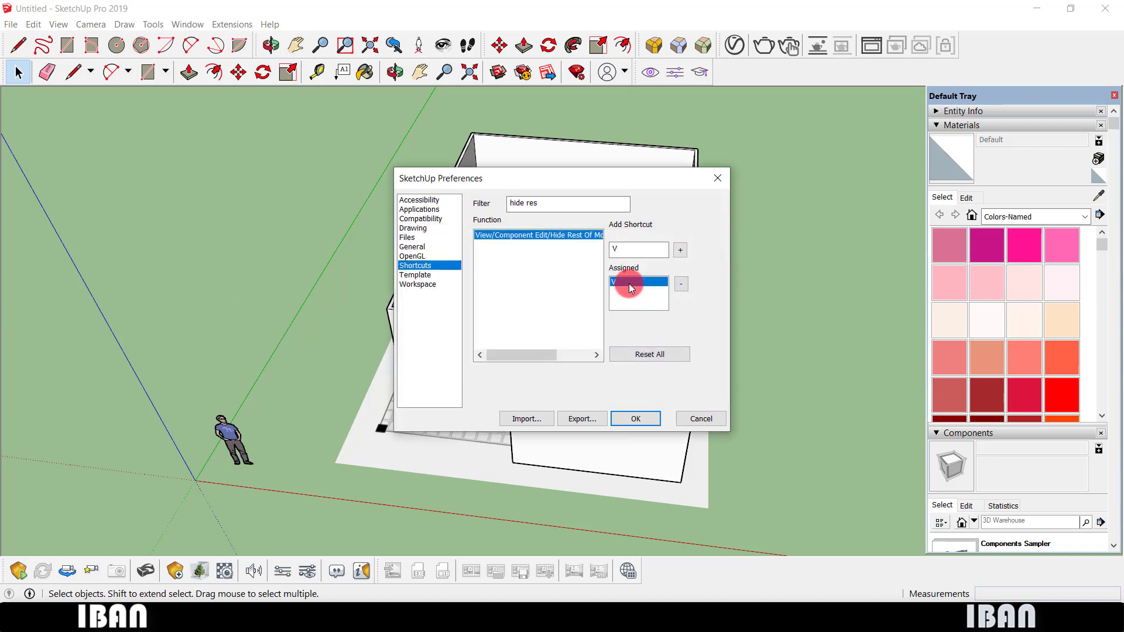
left_click(718, 184)
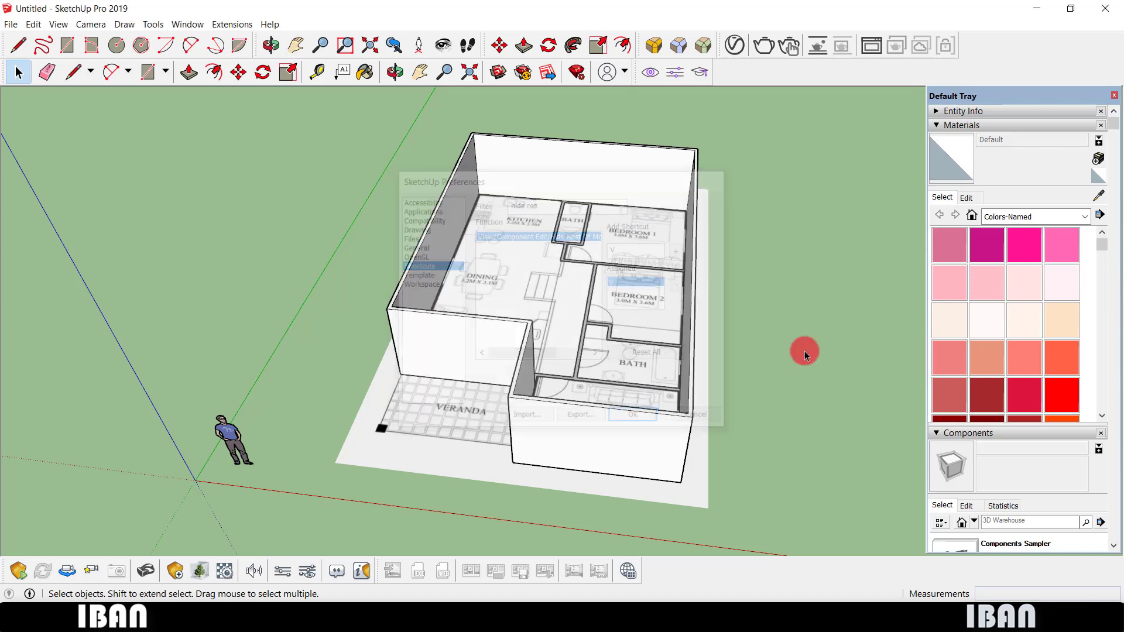
left_click(59, 24)
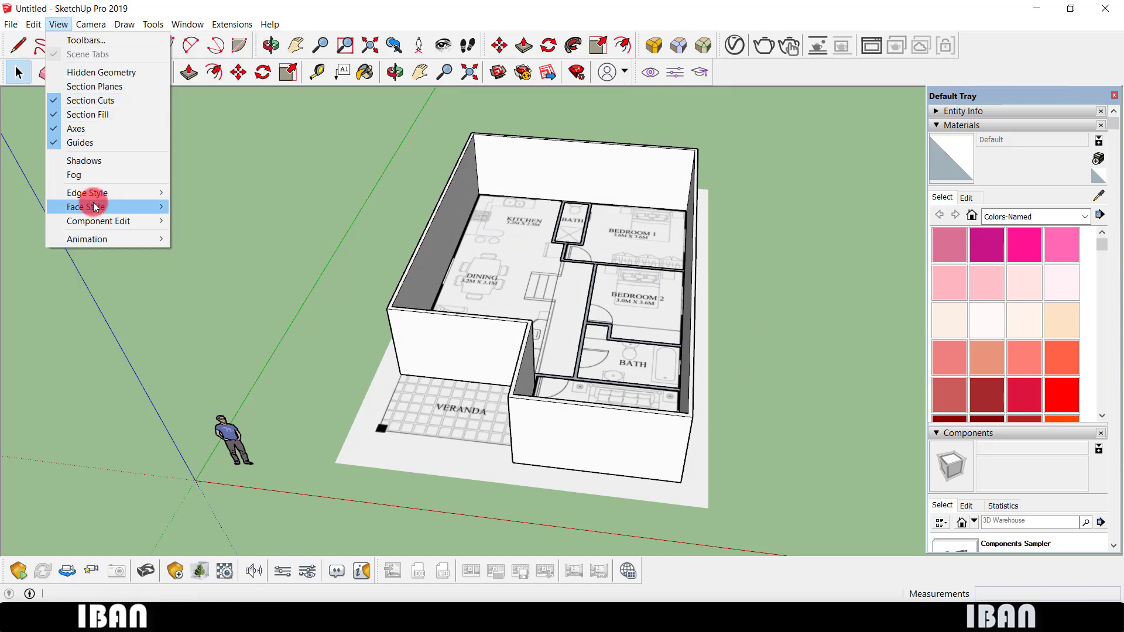
mouse_move(98, 220)
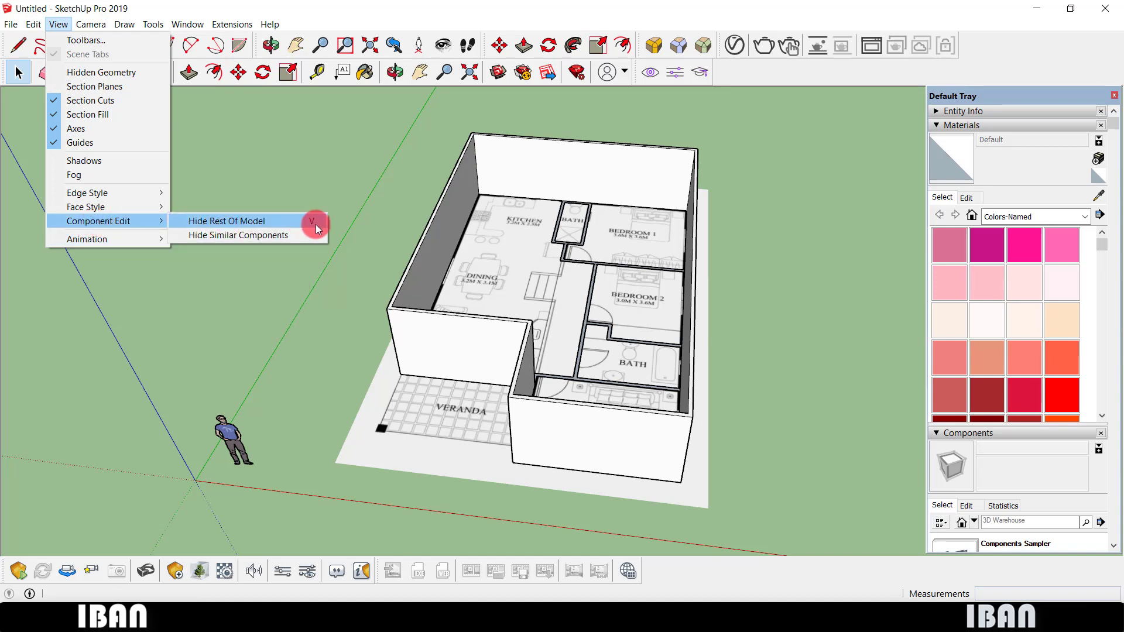
double_click(575, 230)
Re-enter the house group and orbit to a low oblique view of the walls.
scroll(727, 369, "down", 2)
left_click(728, 369)
scroll(638, 322, "up", 3)
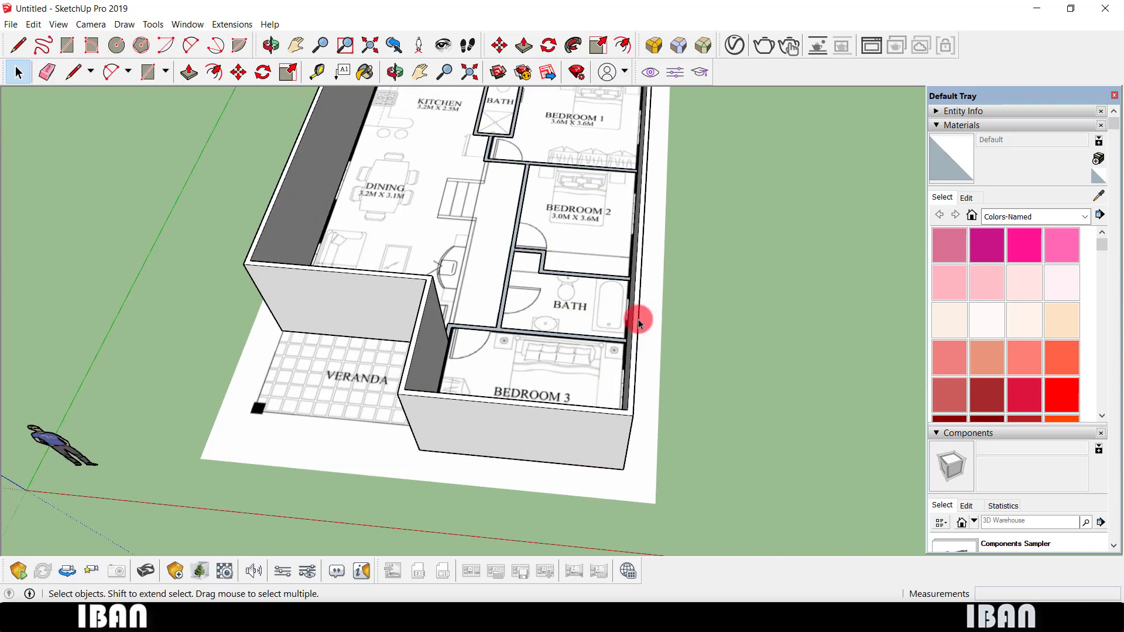
double_click(635, 357)
scroll(637, 336, "up", 3)
key("p")
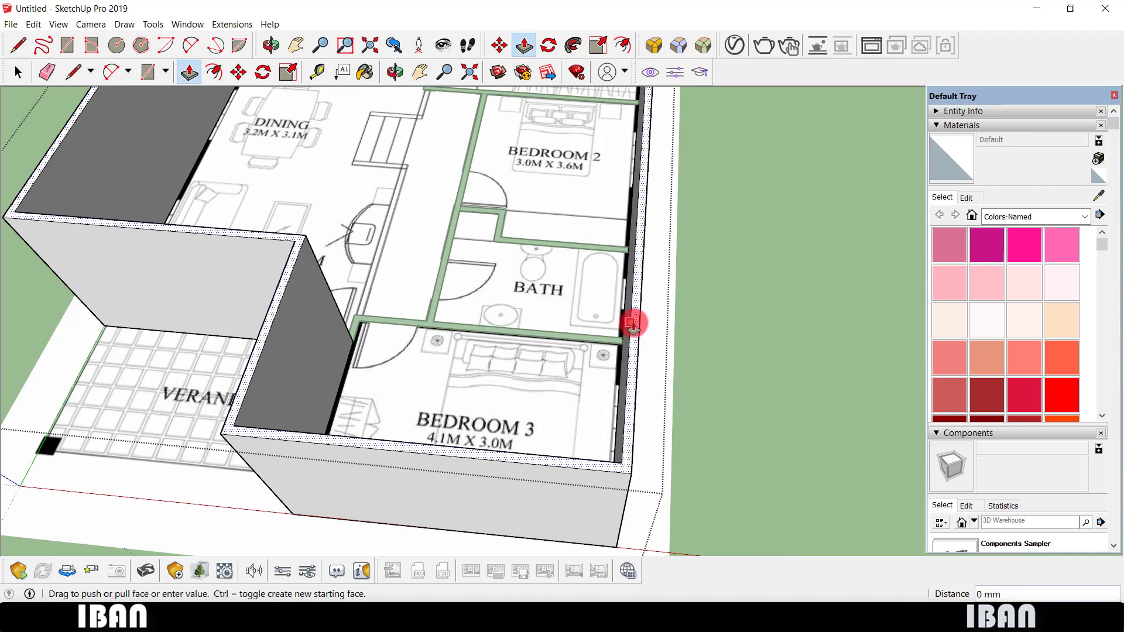
scroll(623, 351, "down", 2)
scroll(609, 410, "down", 2)
middle_click_drag(574, 454, 628, 326)
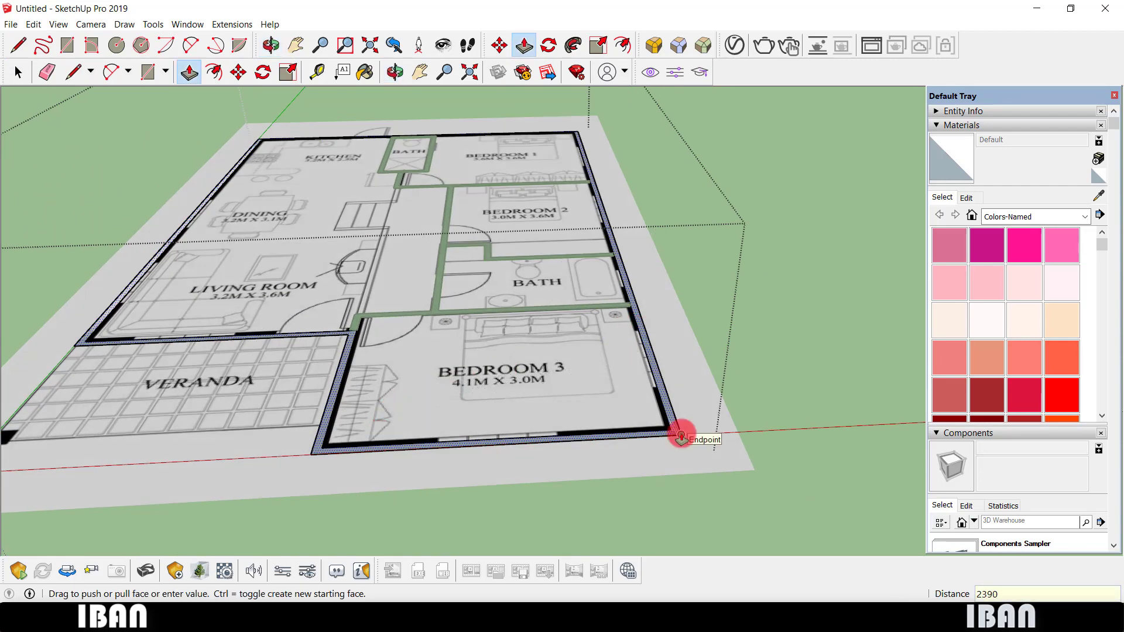
Close the house group and hide the floor-plan image, leaving only the walls.
key("space")
scroll(713, 387, "down", 3)
key("Escape")
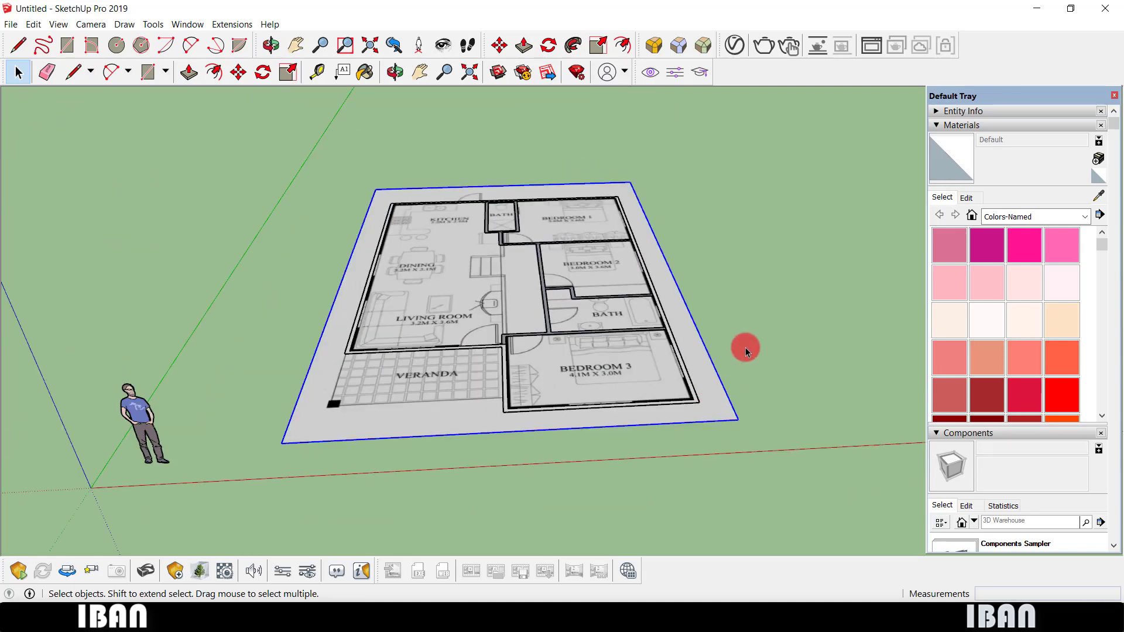
scroll(738, 363, "up", 2)
scroll(716, 352, "up", 2)
key("Delete")
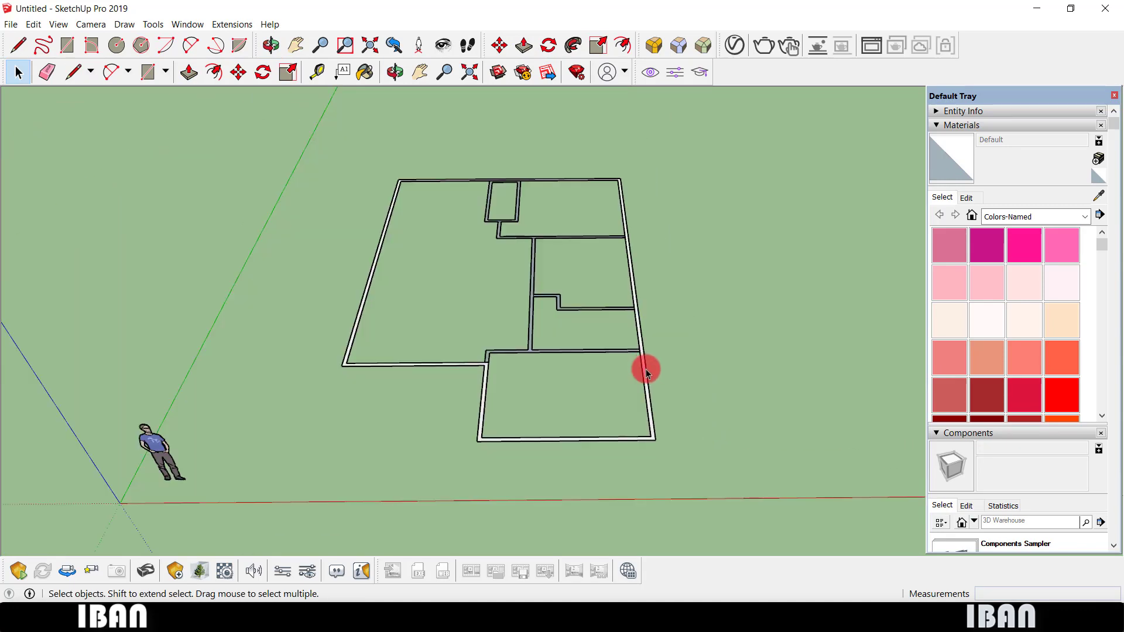
Explode the wall group into loose geometry and check its connected wall edges.
right_click(647, 373)
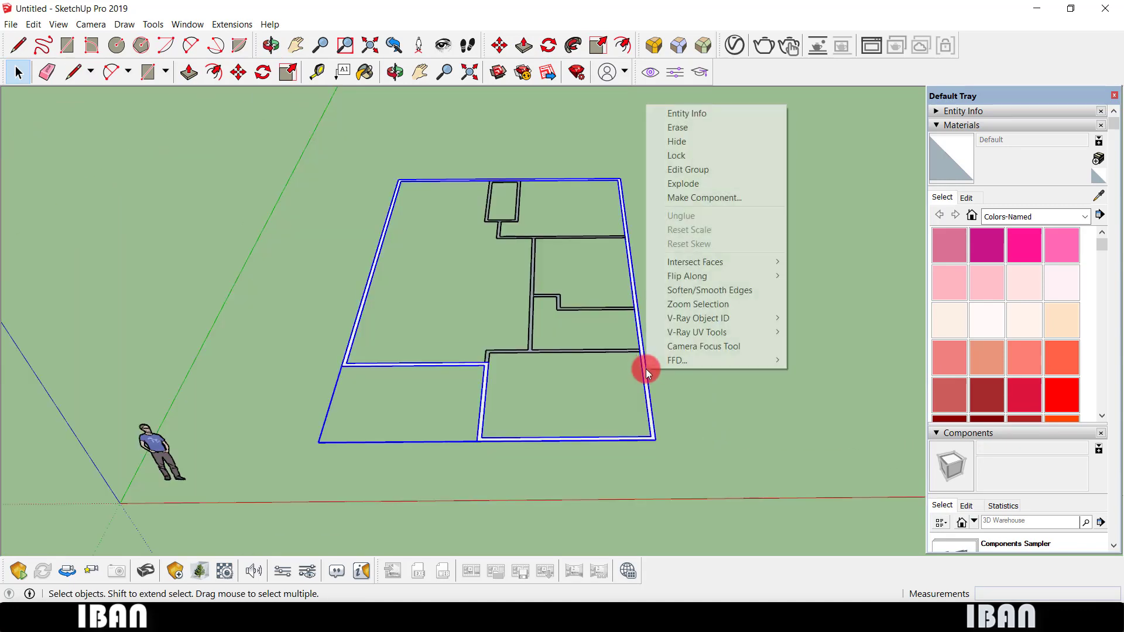
left_click(673, 183)
scroll(650, 301, "up", 3)
scroll(605, 376, "up", 2)
scroll(634, 391, "up", 1)
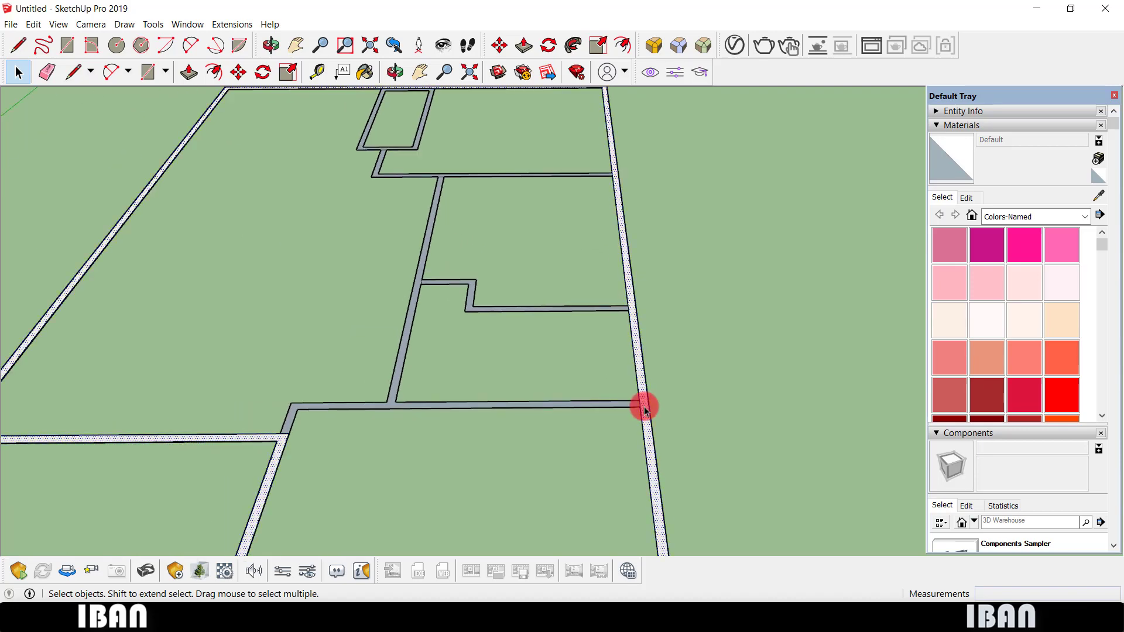
triple_click(644, 408)
right_click(643, 405)
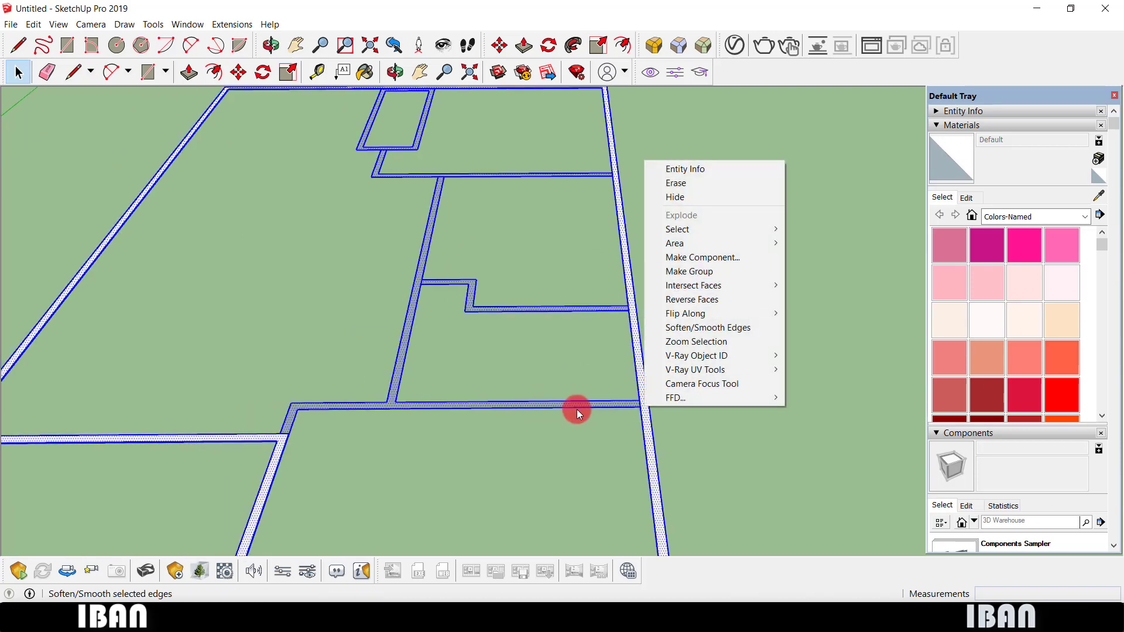
left_click(553, 443)
Select a wall strip face and try a Push/Pull extrusion, then cancel it.
scroll(602, 409, "up", 2)
scroll(644, 398, "up", 2)
left_click(678, 388)
scroll(691, 391, "up", 1)
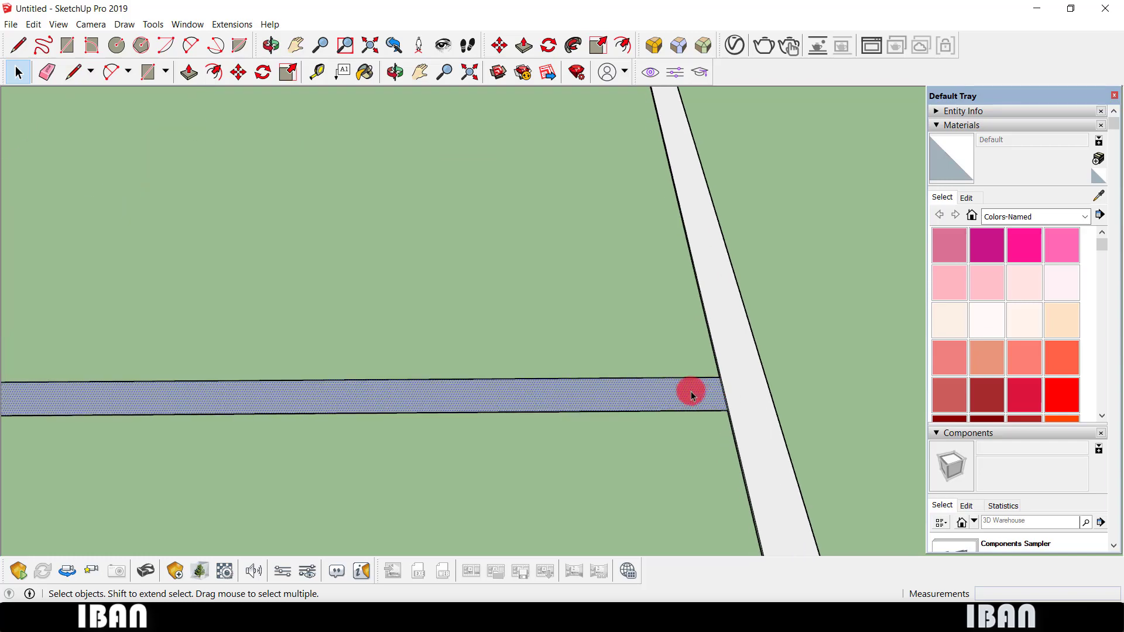
key("p")
scroll(766, 422, "down", 1)
scroll(668, 394, "down", 3)
scroll(673, 357, "up", 3)
scroll(679, 351, "up", 1)
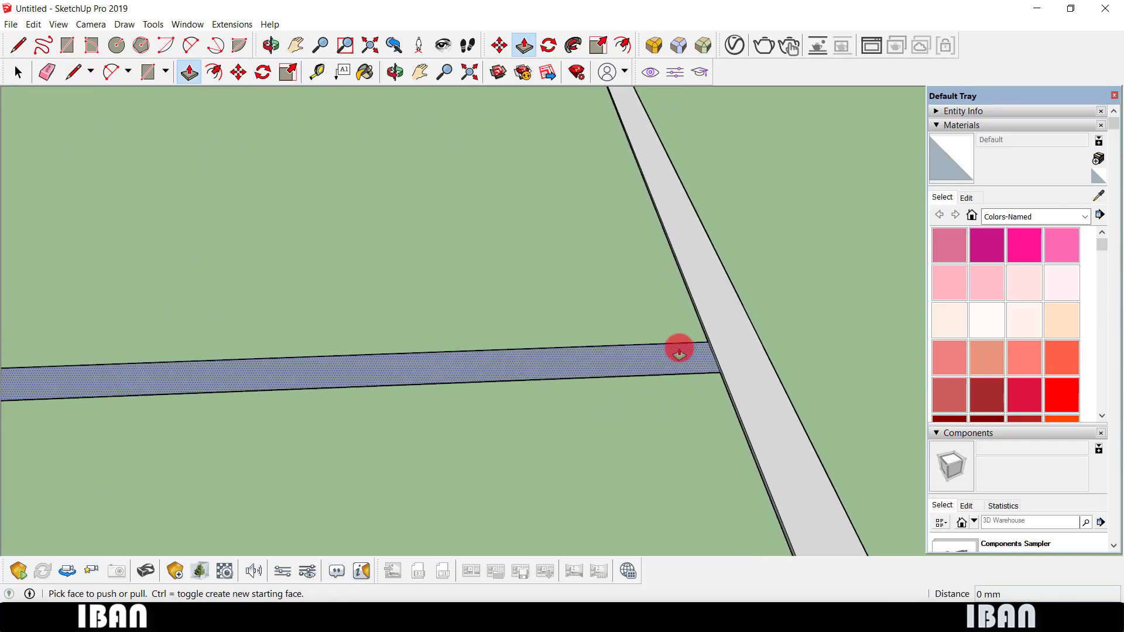
left_click(679, 351)
key("space")
Return to Select and orbit to show the traced walls.
key("p")
key("space")
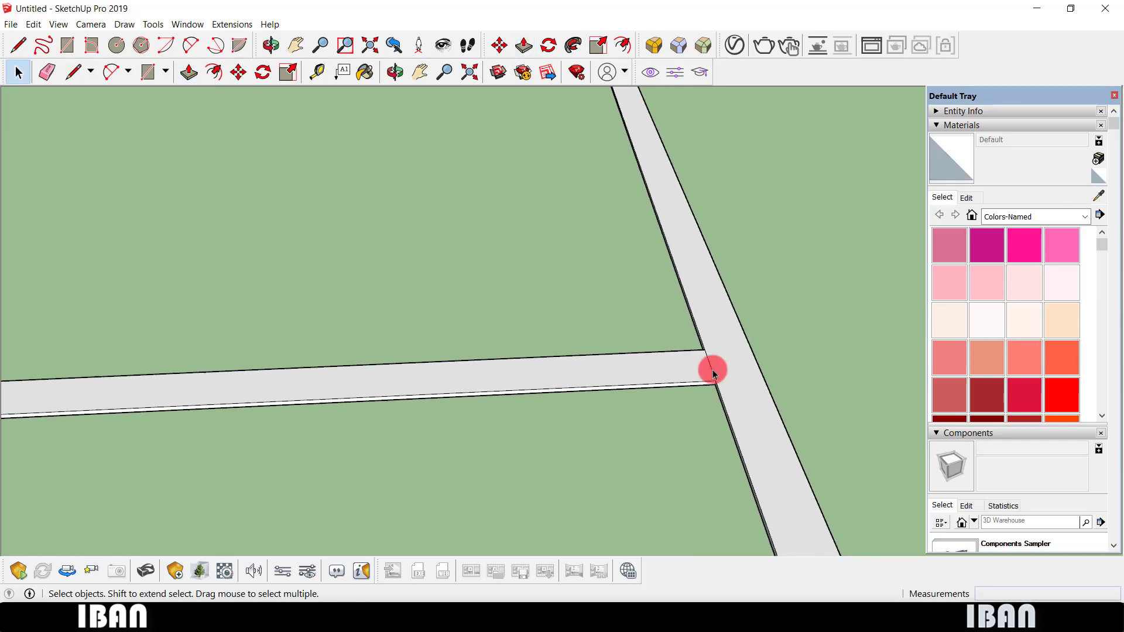
scroll(713, 374, "down", 5)
key("space")
mouse_move(417, 311)
middle_mouse_down()
mouse_move(431, 396)
mouse_move(608, 325)
mouse_move(778, 394)
mouse_move(494, 389)
middle_mouse_up()
Draw a short cross line over the wall strip at the Bedroom 3 window edge.
scroll(572, 476, "up", 3)
scroll(574, 468, "up", 2)
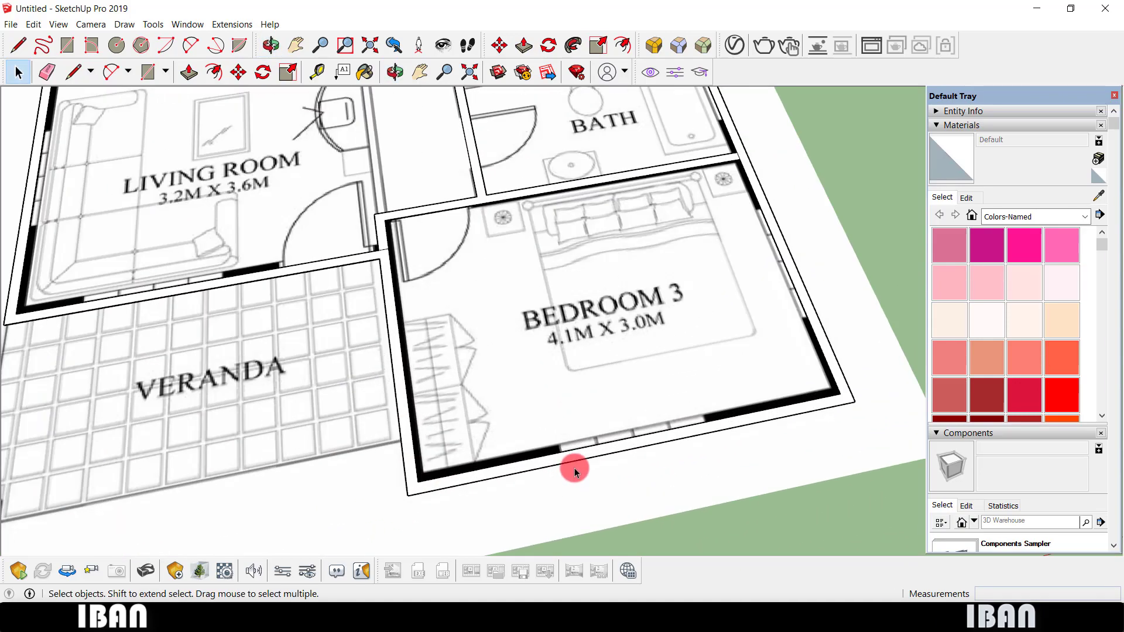
scroll(793, 461, "down", 2)
mouse_move(574, 469)
middle_mouse_down()
mouse_move(792, 462)
mouse_move(771, 437)
middle_mouse_up()
scroll(783, 459, "down", 3)
scroll(786, 445, "up", 2)
scroll(750, 438, "down", 2)
scroll(732, 409, "up", 4)
scroll(700, 377, "up", 3)
key("l")
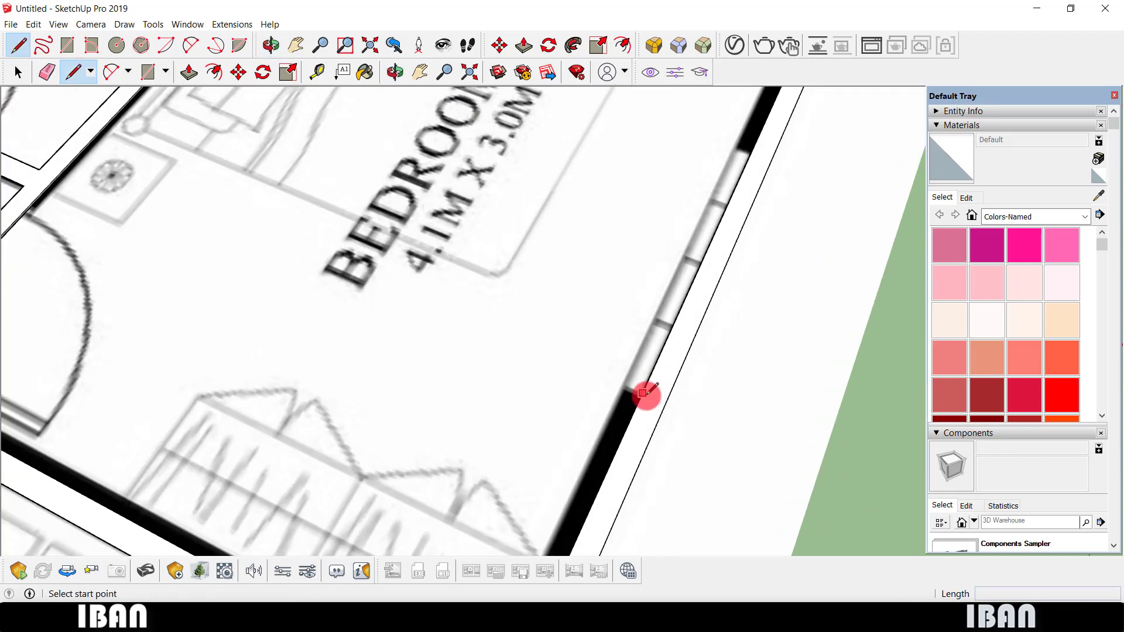
left_click(643, 393)
key("l")
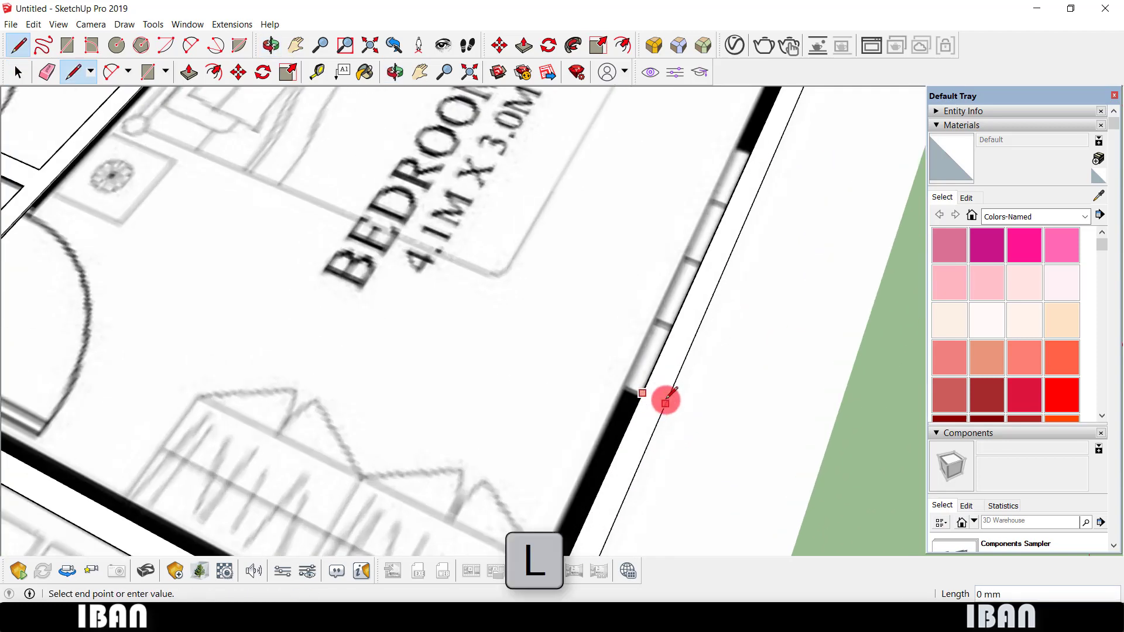
left_click(666, 403)
key("space")
Copy the cross line along the Bedroom 3 wall to the next window edge.
key("l")
mouse_move(640, 410)
middle_mouse_down()
mouse_move(648, 359)
mouse_move(528, 435)
middle_mouse_up()
key("space")
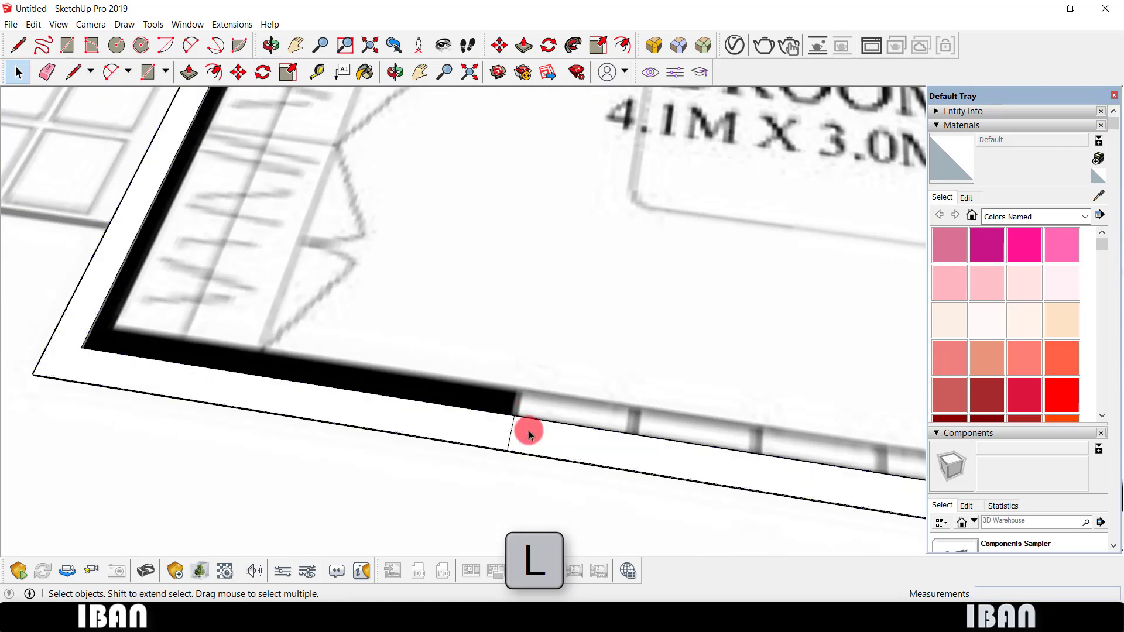
left_click(510, 419)
key("m")
left_click(510, 410)
key("ctrl")
scroll(644, 433, "down", 3)
scroll(735, 449, "up", 3)
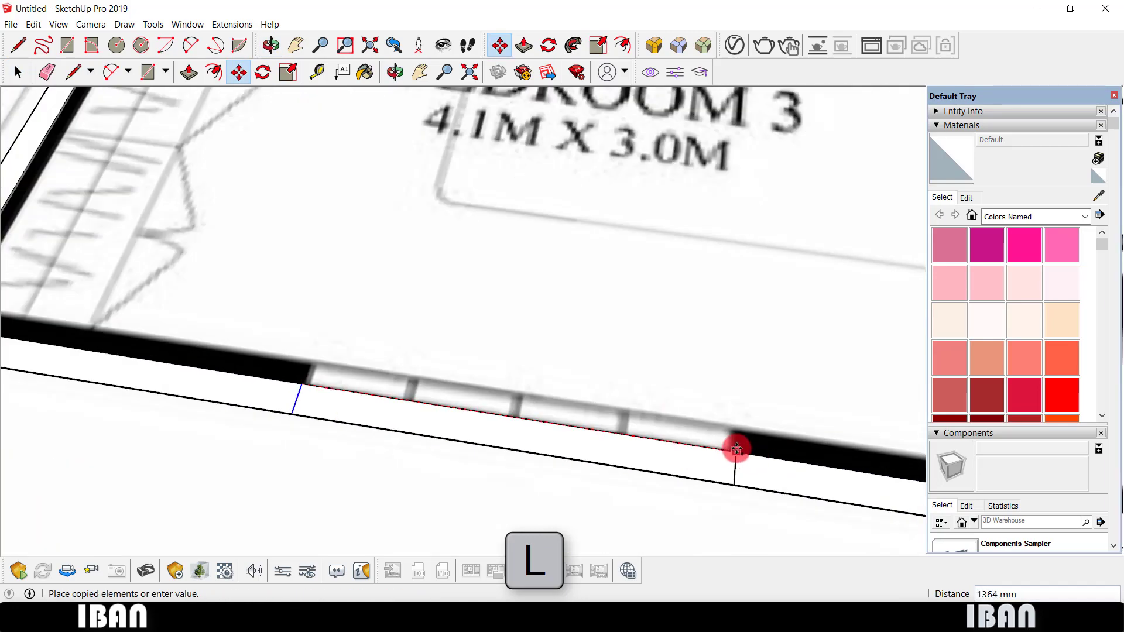
scroll(736, 449, "down", 5)
middle_click_drag(650, 369, 457, 407)
scroll(368, 414, "up", 5)
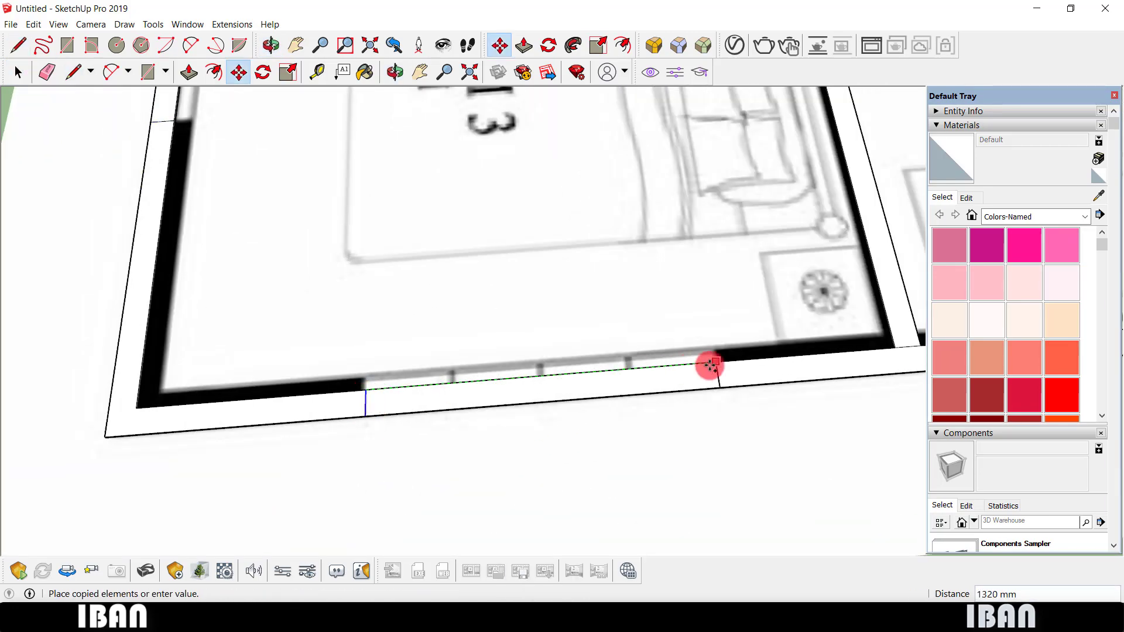
scroll(715, 363, "down", 4)
scroll(534, 409, "up", 4)
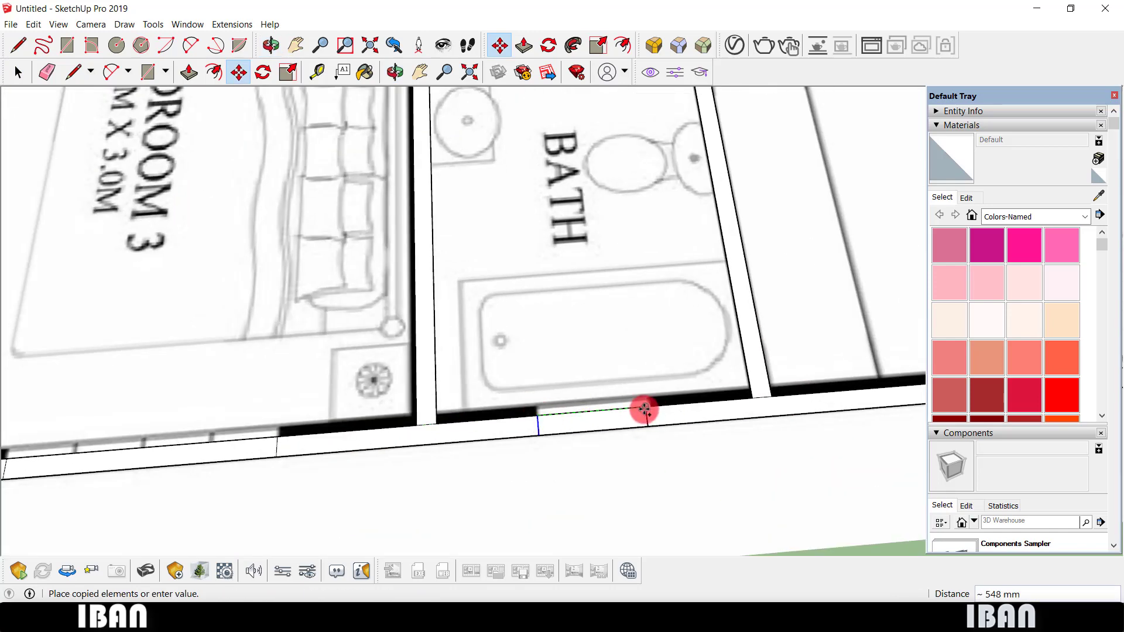
left_click(644, 410)
Place another copy of the cross line at the bath window edge.
scroll(356, 446, "down", 4)
scroll(469, 454, "up", 2)
scroll(459, 442, "up", 2)
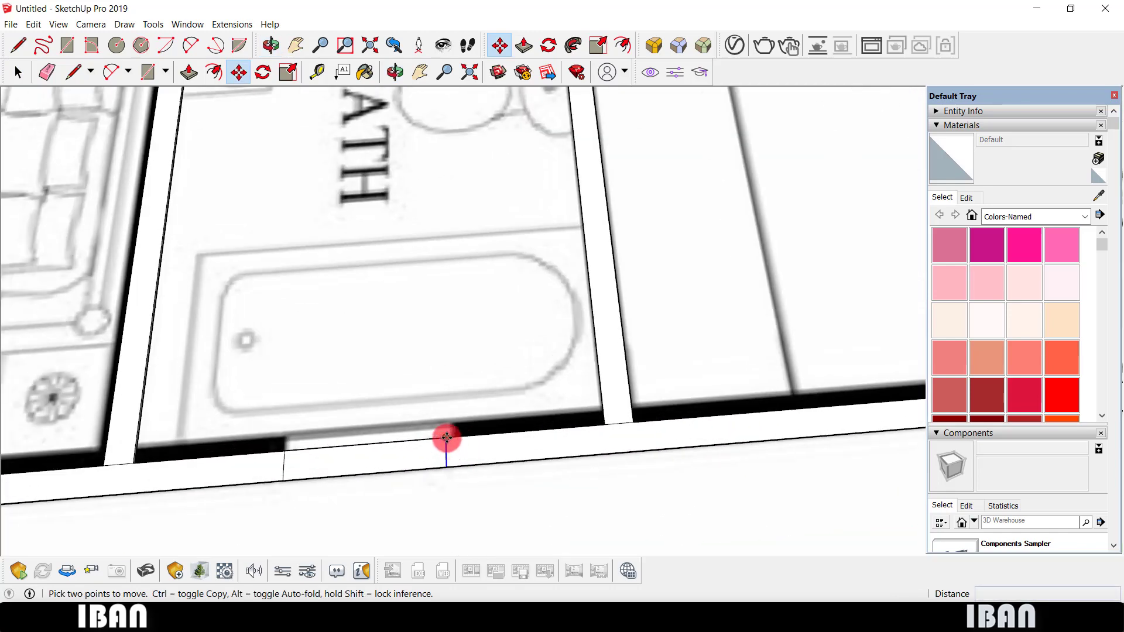
left_click(446, 438)
scroll(489, 437, "down", 4)
key("space")
scroll(484, 436, "up", 3)
scroll(479, 443, "up", 1)
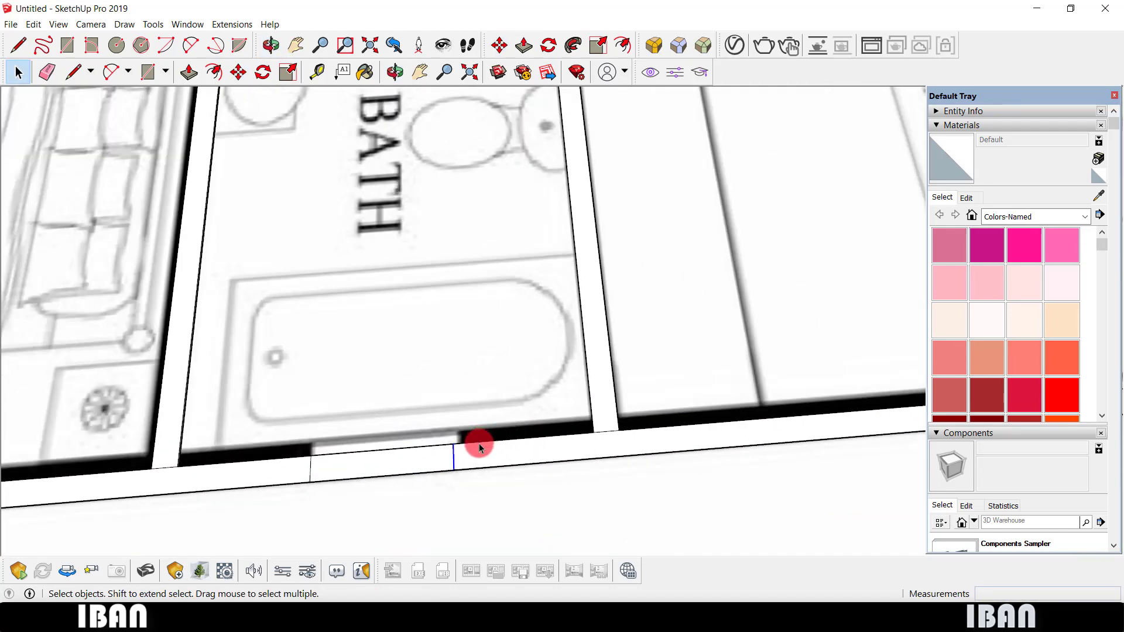
Copy the bath-wall cross line to the other bath window edge.
key("m")
scroll(454, 444, "up", 2)
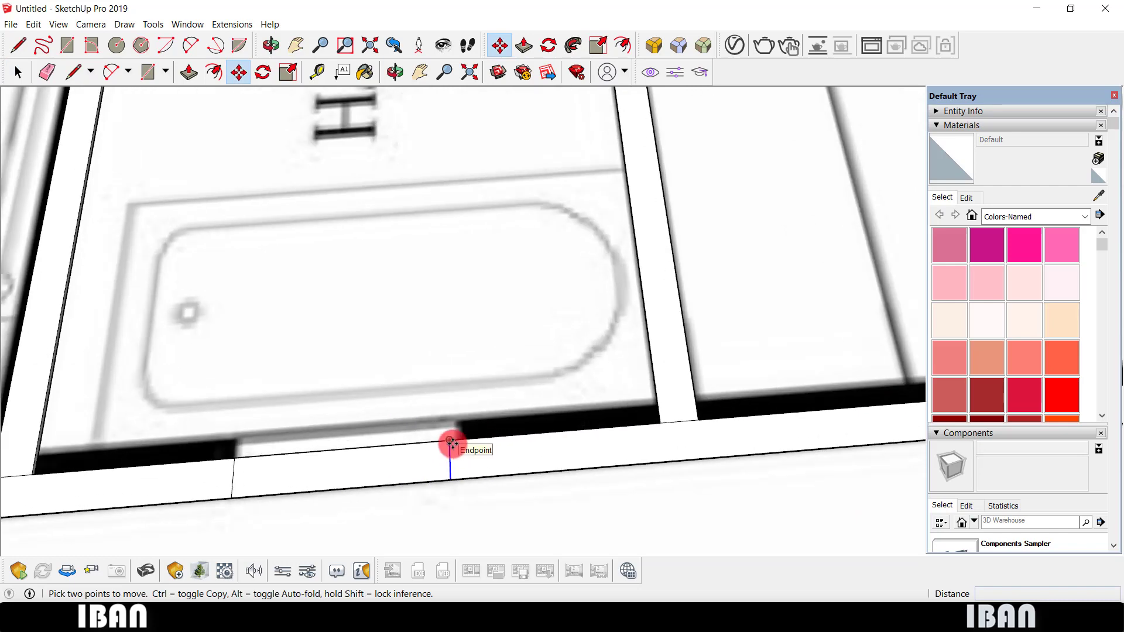
left_click(451, 443)
scroll(451, 443, "down", 3)
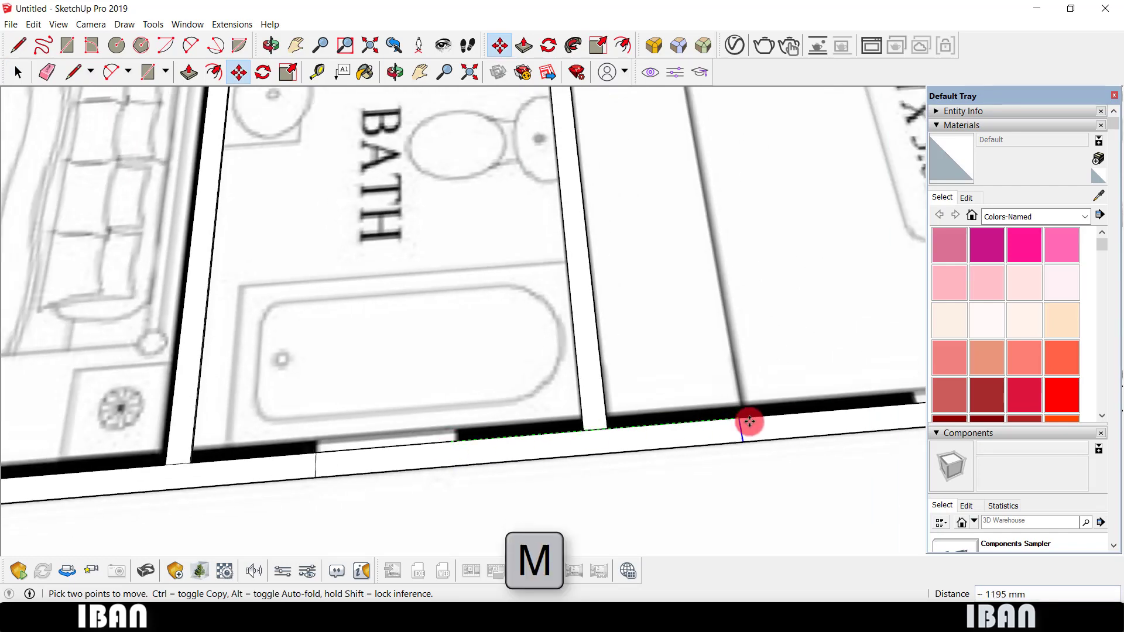
scroll(632, 461, "up", 2)
scroll(305, 459, "down", 1)
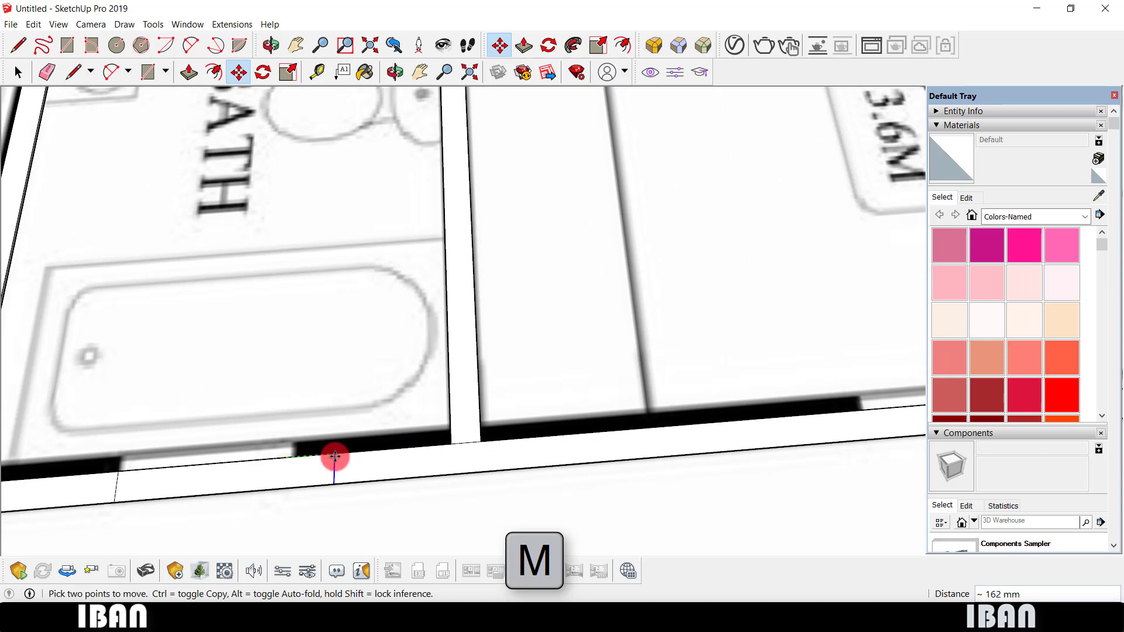
key("ctrl")
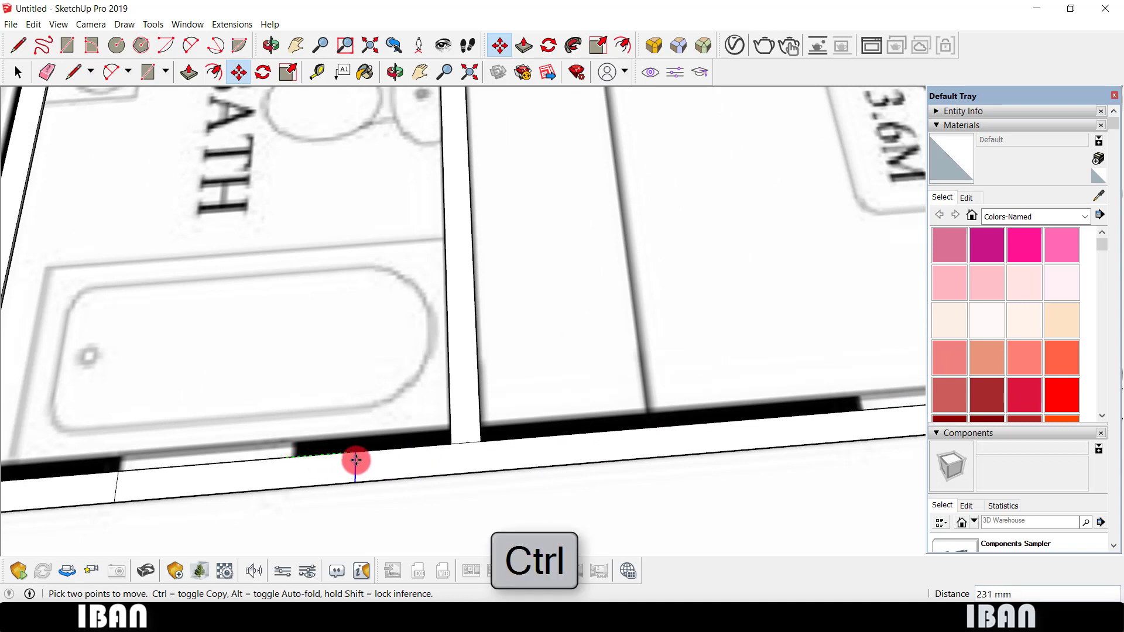
left_click(355, 460)
scroll(289, 477, "up", 2)
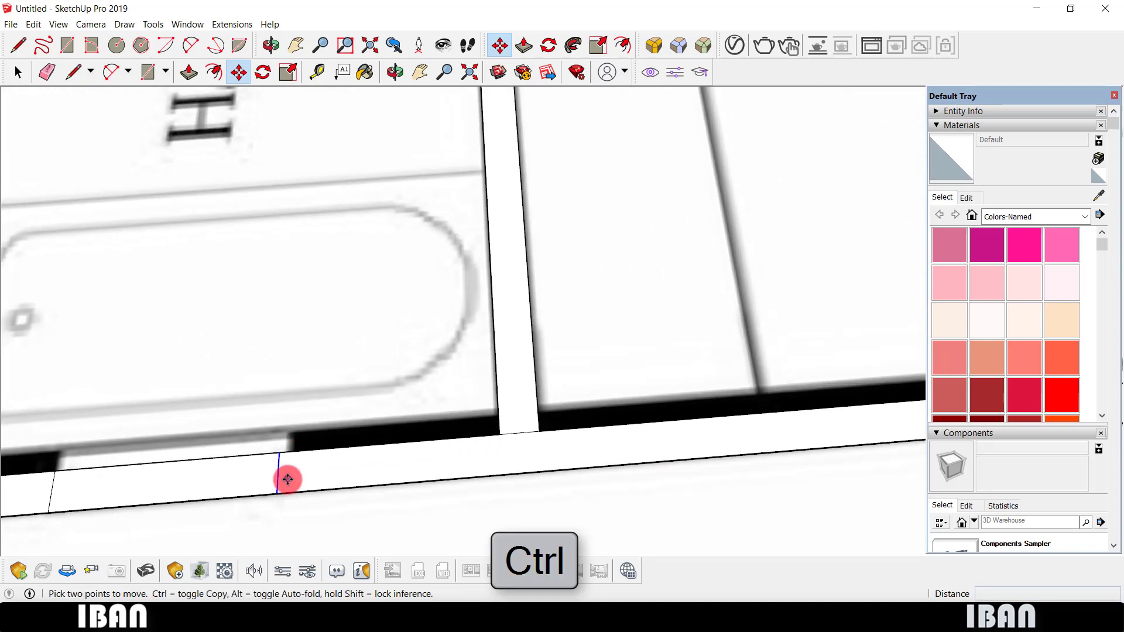
scroll(494, 452, "up", 2)
Clear the selection and hide the floor-plan image.
key("space")
key("m")
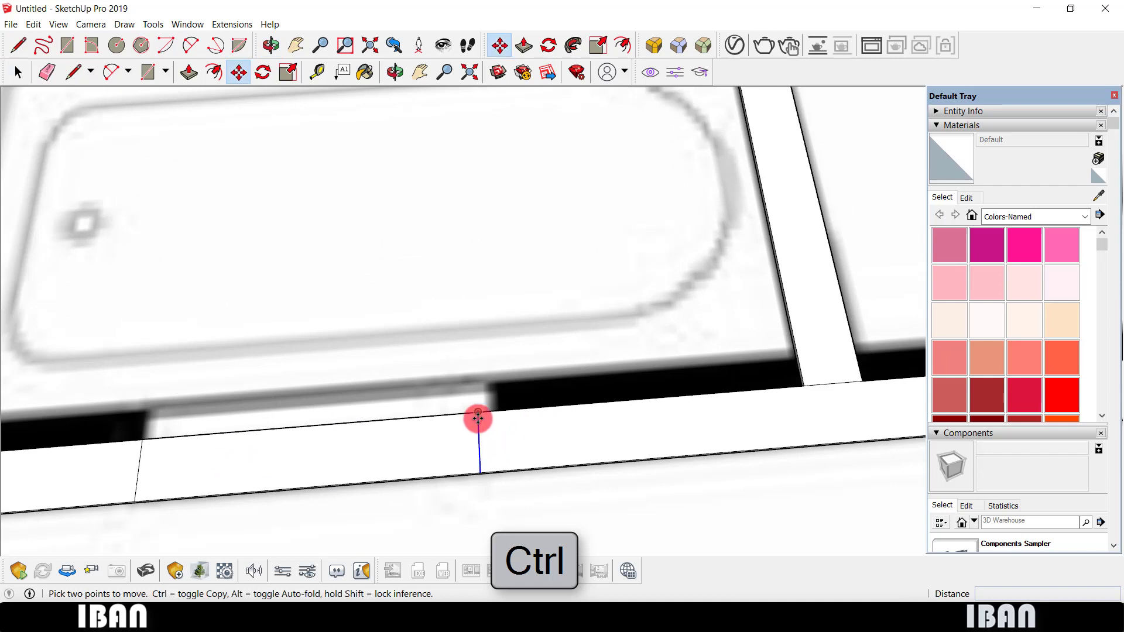
key("space")
left_click(484, 315)
key("Delete")
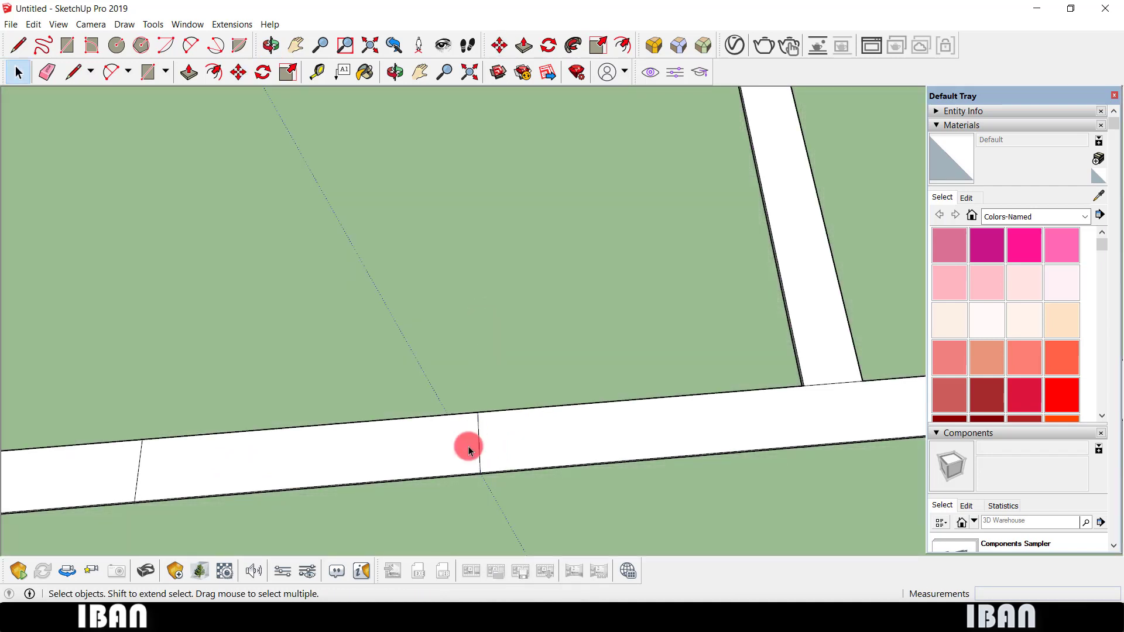
Copy the dividing edge along the wall strip to Bedroom 2's window edge.
key("m")
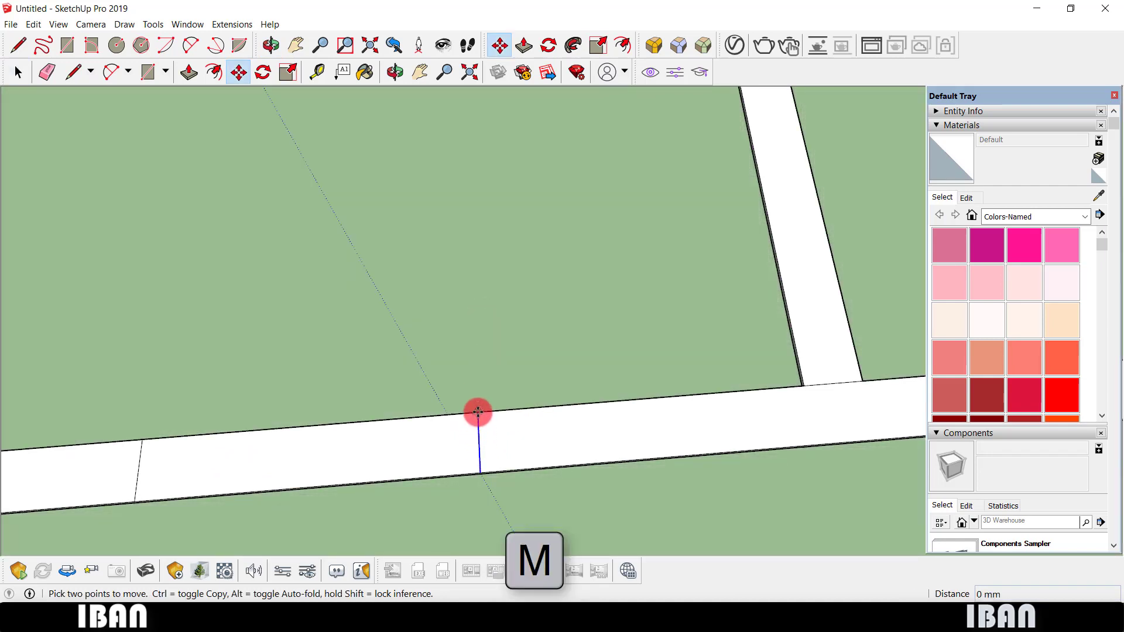
mouse_move(478, 412)
left_mouse_down()
mouse_move(723, 390)
mouse_move(424, 404)
mouse_move(507, 389)
mouse_move(487, 430)
mouse_move(666, 404)
left_mouse_up()
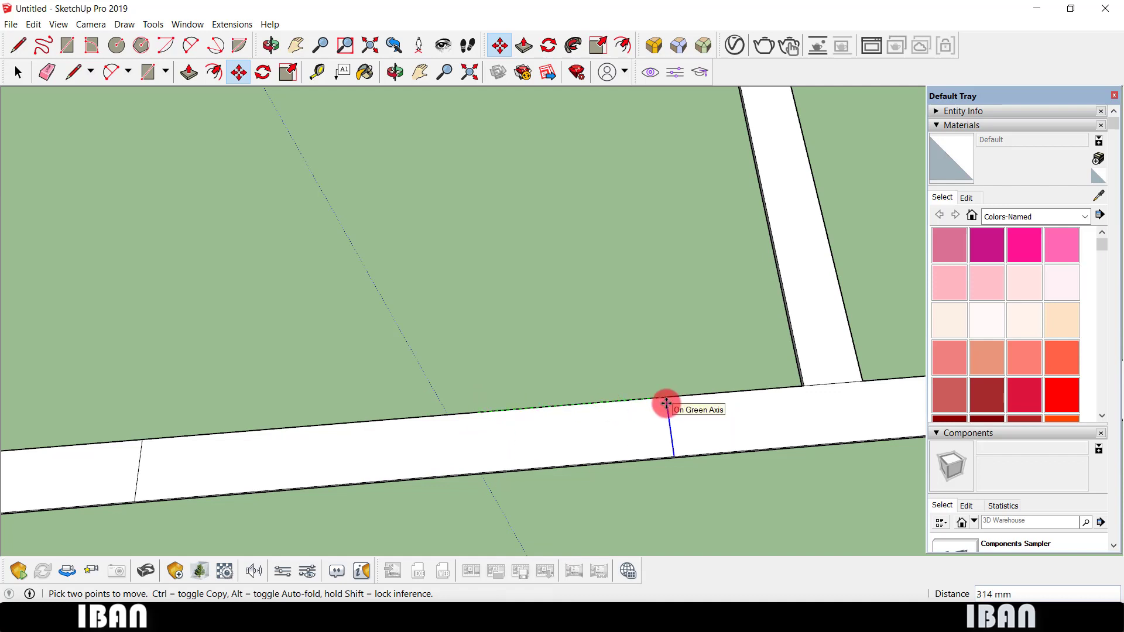
key("ctrl")
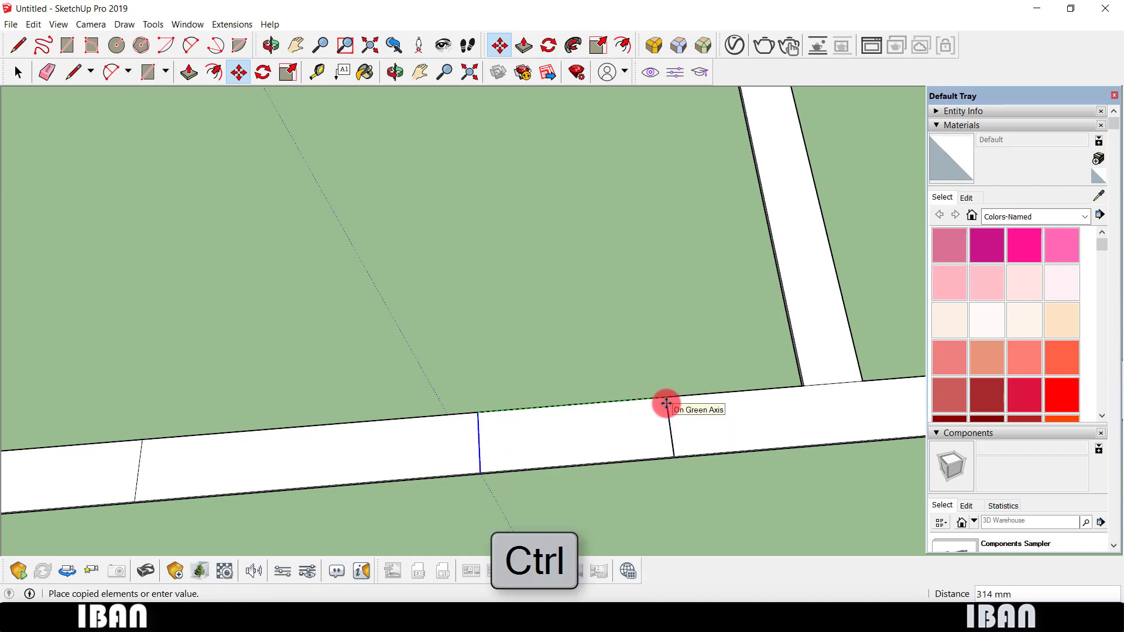
scroll(666, 404, "down", 4)
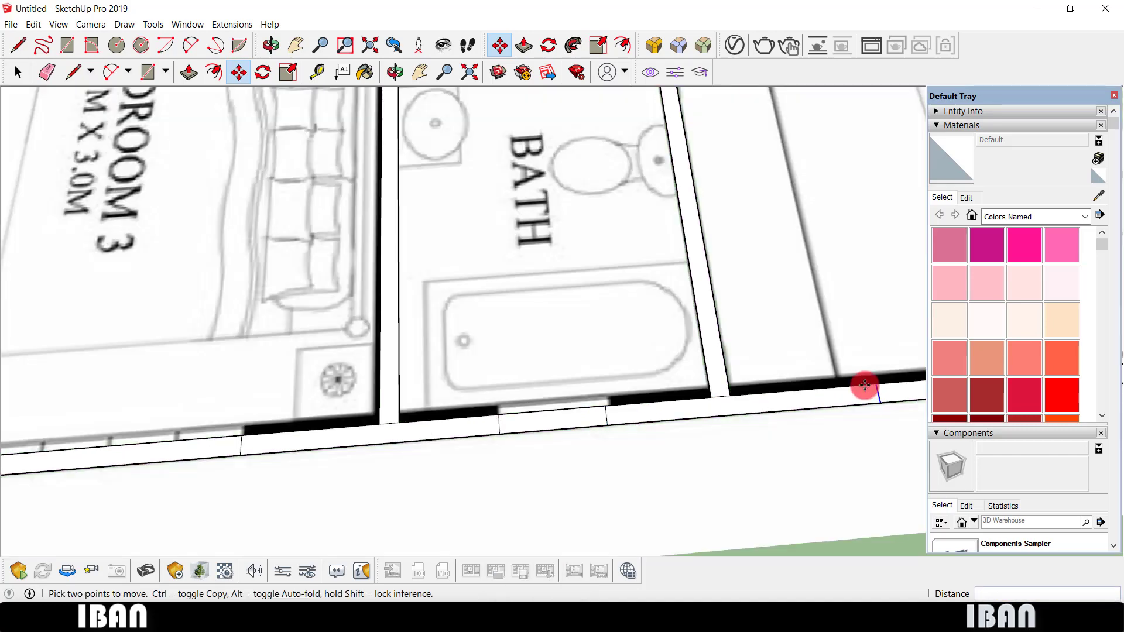
scroll(865, 382, "up", 2)
scroll(672, 409, "up", 2)
scroll(617, 414, "up", 2)
middle_click_drag(700, 441, 314, 454, "shift")
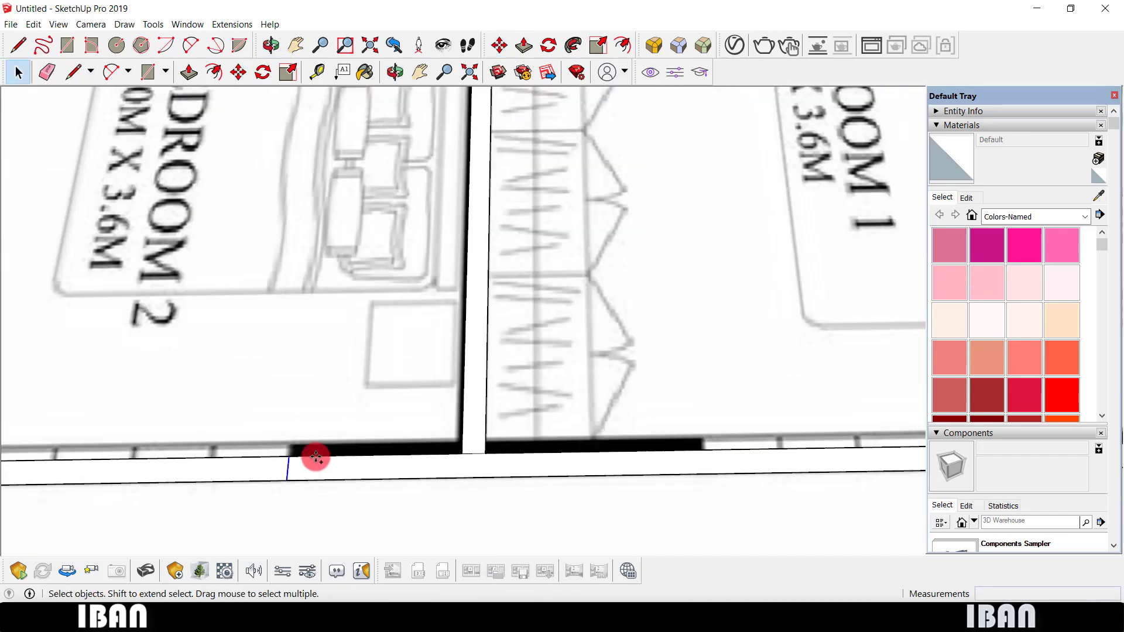
middle_click_drag(702, 452, 269, 477, "shift")
Place the copied cross edge at the window edge of the wall strip.
left_click(560, 481)
key("space")
scroll(414, 308, "down", 5)
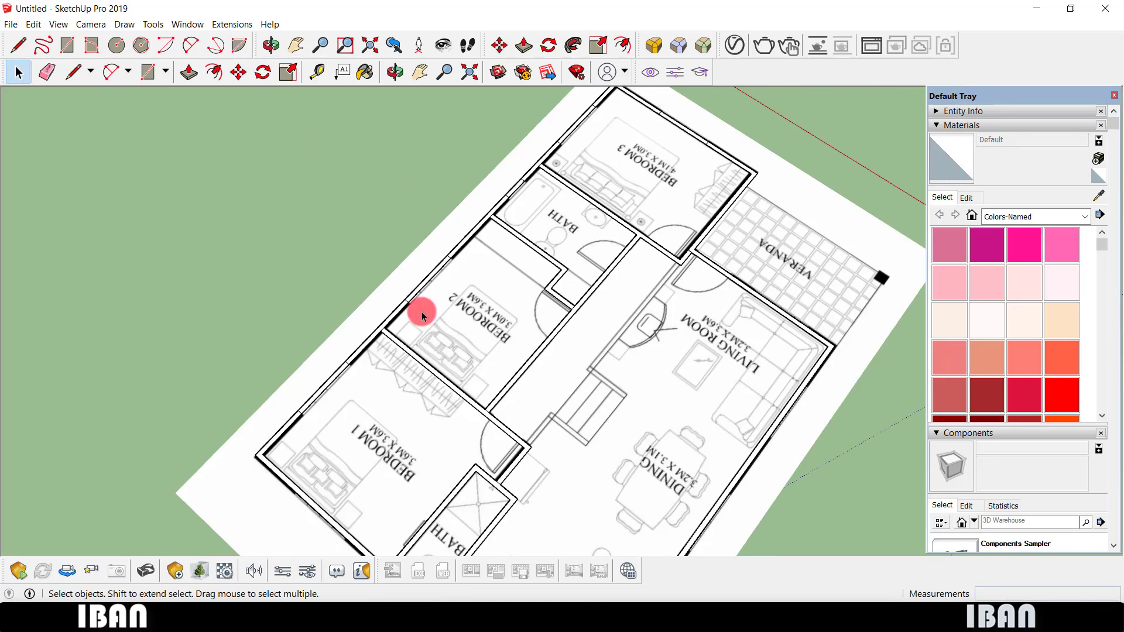
scroll(672, 293, "up", 3)
scroll(643, 266, "up", 2)
scroll(691, 333, "up", 2)
Copy a cross edge along the kitchen wall to mark its opening.
key("m")
scroll(376, 271, "down", 3)
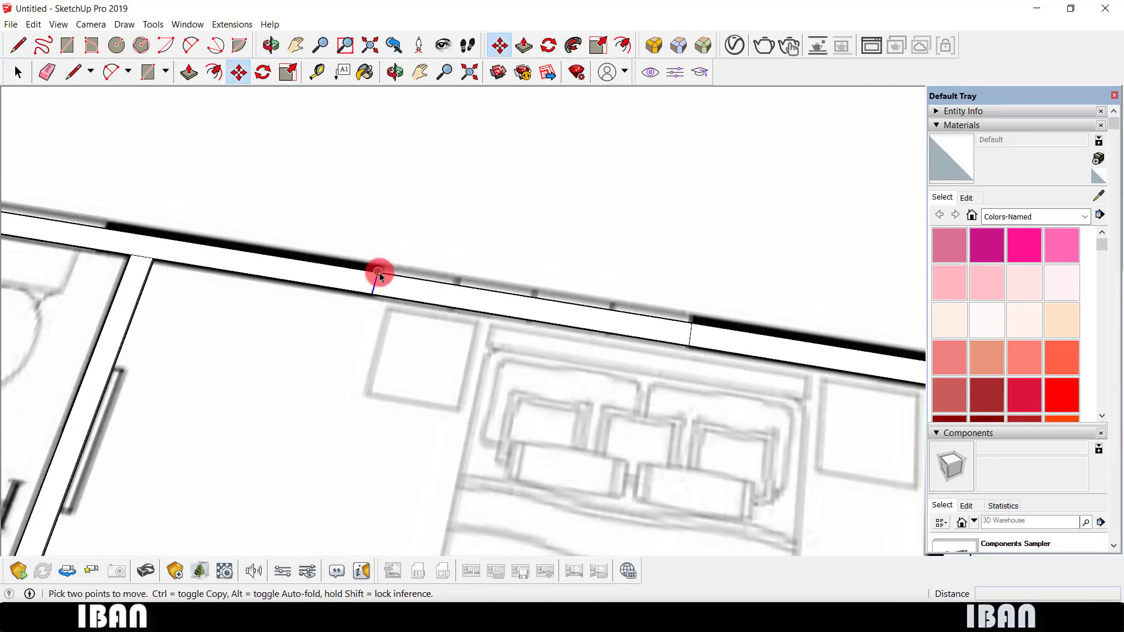
scroll(454, 283, "up", 2)
left_click(454, 283, "ctrl")
scroll(534, 298, "down", 2)
scroll(291, 255, "up", 2)
scroll(445, 246, "down", 5)
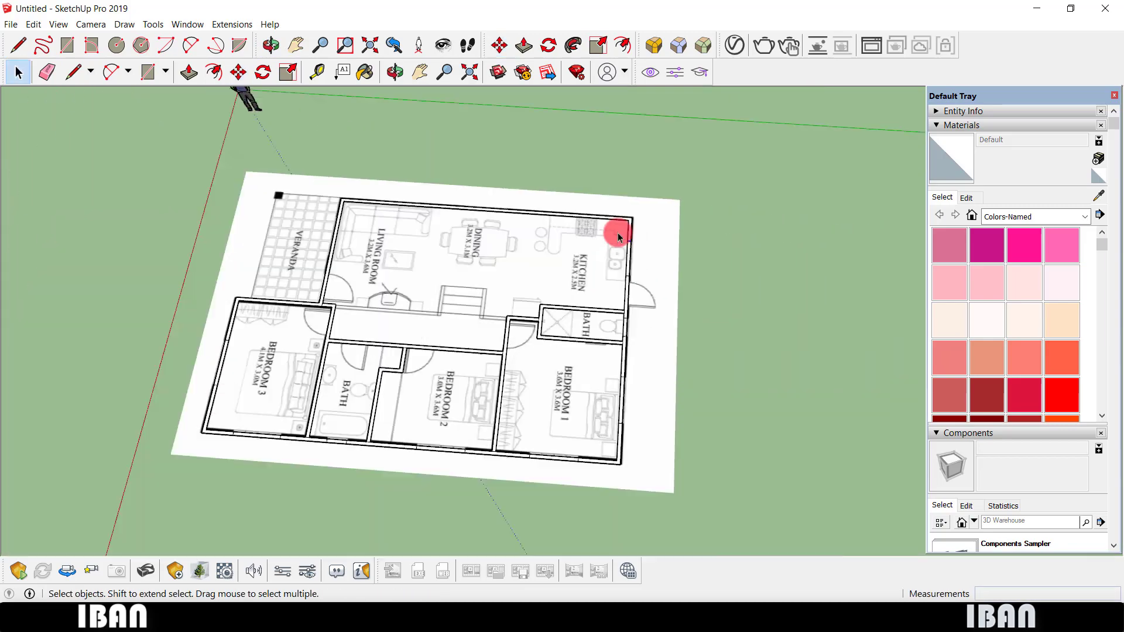
mouse_move(620, 234)
middle_mouse_down()
mouse_move(597, 441)
mouse_move(454, 174)
middle_mouse_up()
scroll(527, 292, "up", 5)
Draw a short cross edge on the dining room wall strip, then review the whole plan.
key("l")
left_click(574, 391)
key("m")
scroll(574, 391, "down", 2)
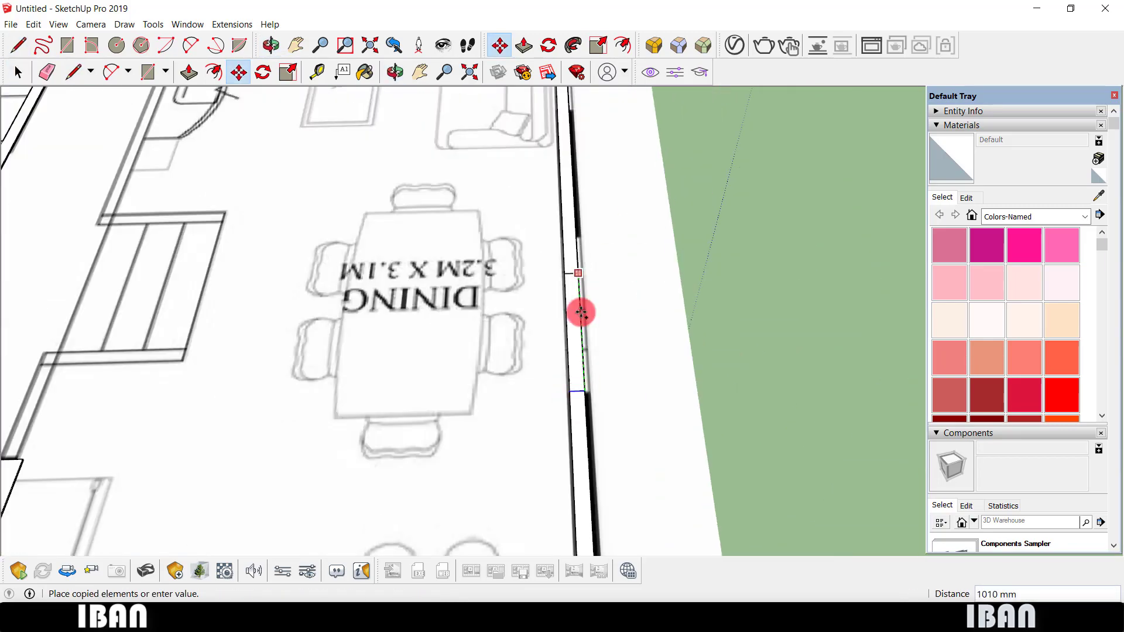
scroll(579, 313, "up", 2)
middle_click_drag(579, 313, 579, 358, "shift")
scroll(574, 304, "down", 2)
scroll(585, 322, "up", 2)
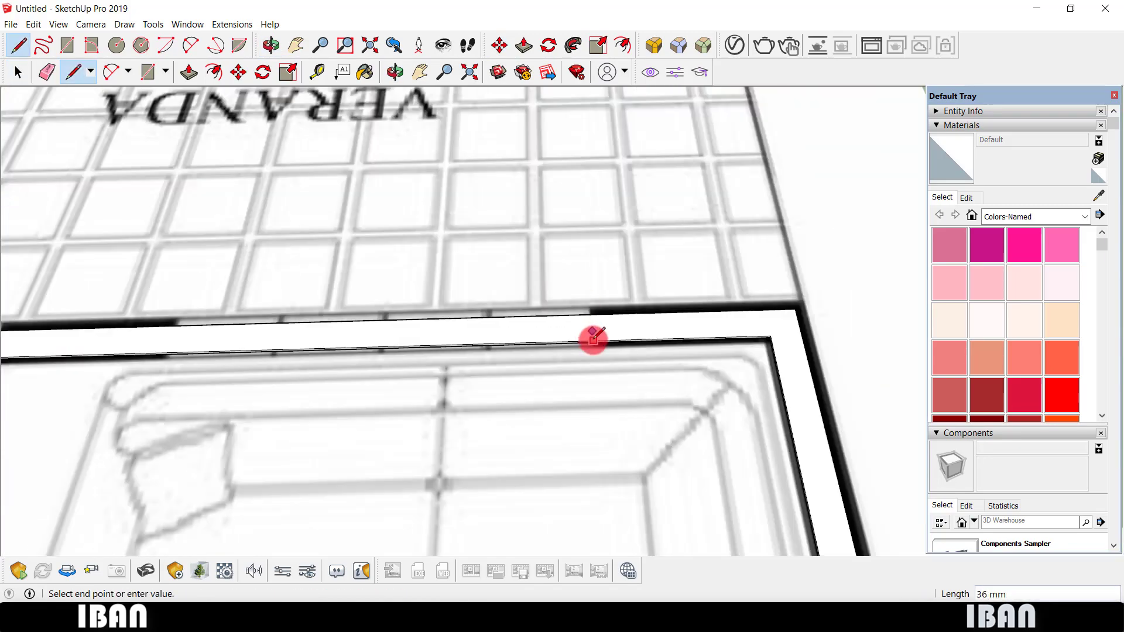
key("space")
scroll(409, 281, "down", 4)
mouse_move(579, 233)
middle_mouse_down()
mouse_move(535, 269)
mouse_move(803, 427)
mouse_move(648, 431)
mouse_move(728, 432)
mouse_move(389, 272)
mouse_move(491, 251)
mouse_move(394, 401)
mouse_move(582, 211)
middle_mouse_up()
scroll(389, 271, "up", 3)
scroll(675, 363, "up", 5)
Copy a wall edge near the kitchen and draw a cross edge at the wall corner.
key("m")
left_click(675, 358)
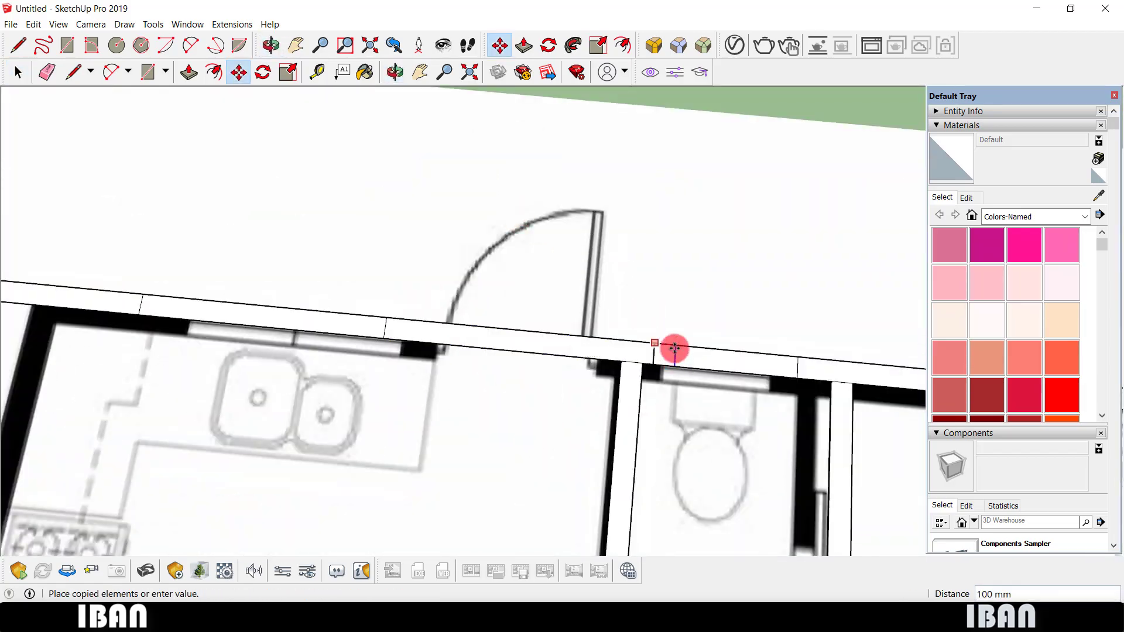
middle_click_drag(469, 327, 662, 394)
scroll(662, 394, "down", 5)
scroll(427, 336, "up", 5)
key("space")
key("l")
scroll(427, 336, "down", 3)
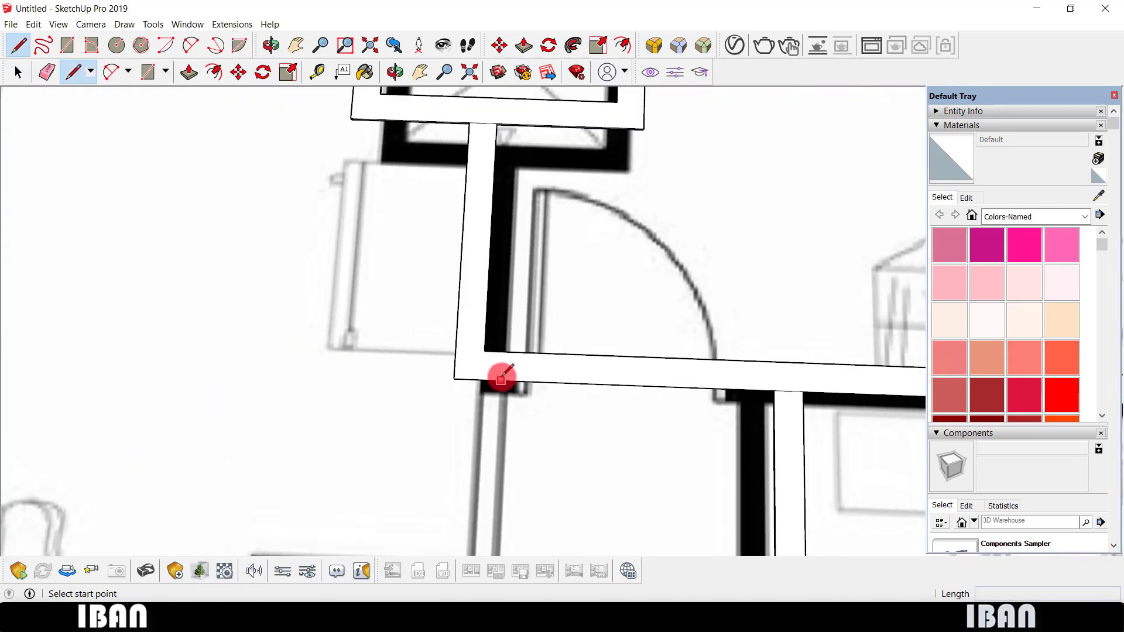
left_click(502, 376)
scroll(675, 311, "down", 5)
scroll(484, 316, "up", 5)
key("space")
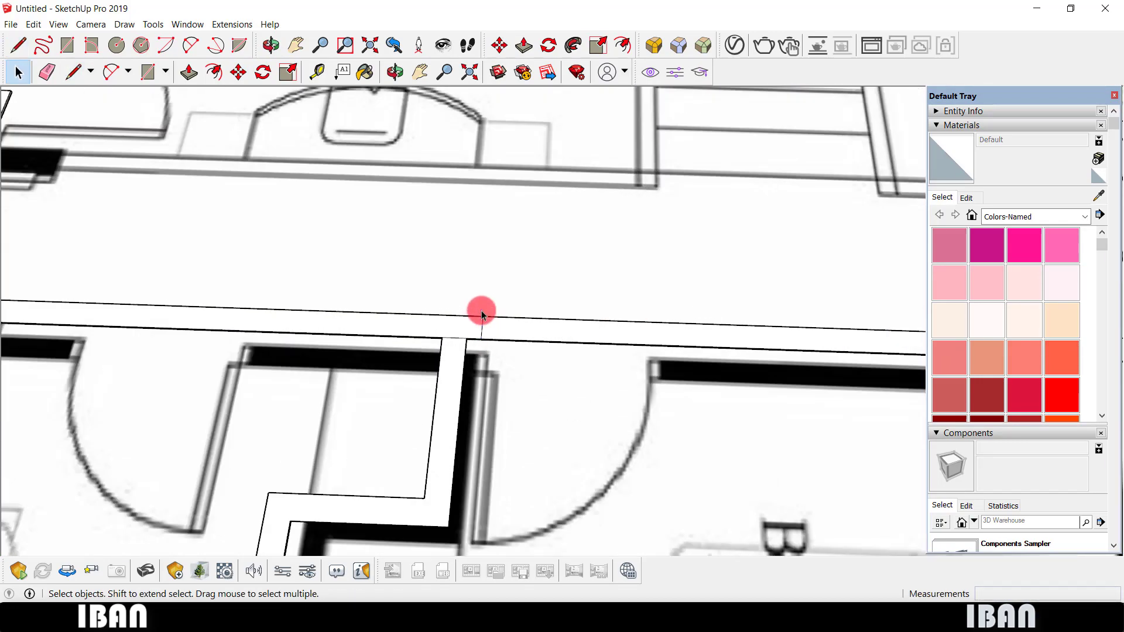
Draw another short cross edge splitting the wall strip at an opening.
key("m")
key("space")
scroll(366, 296, "down", 3)
key("l")
left_click(552, 312)
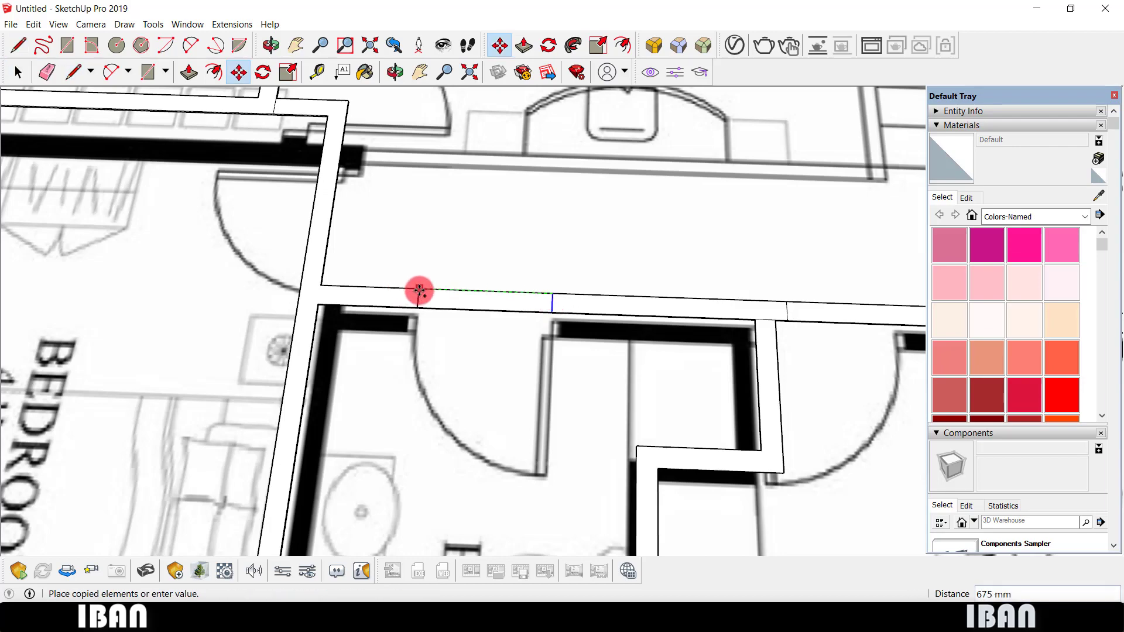
key("space")
scroll(547, 326, "down", 5)
scroll(442, 363, "up", 4)
scroll(584, 415, "up", 2)
key("space")
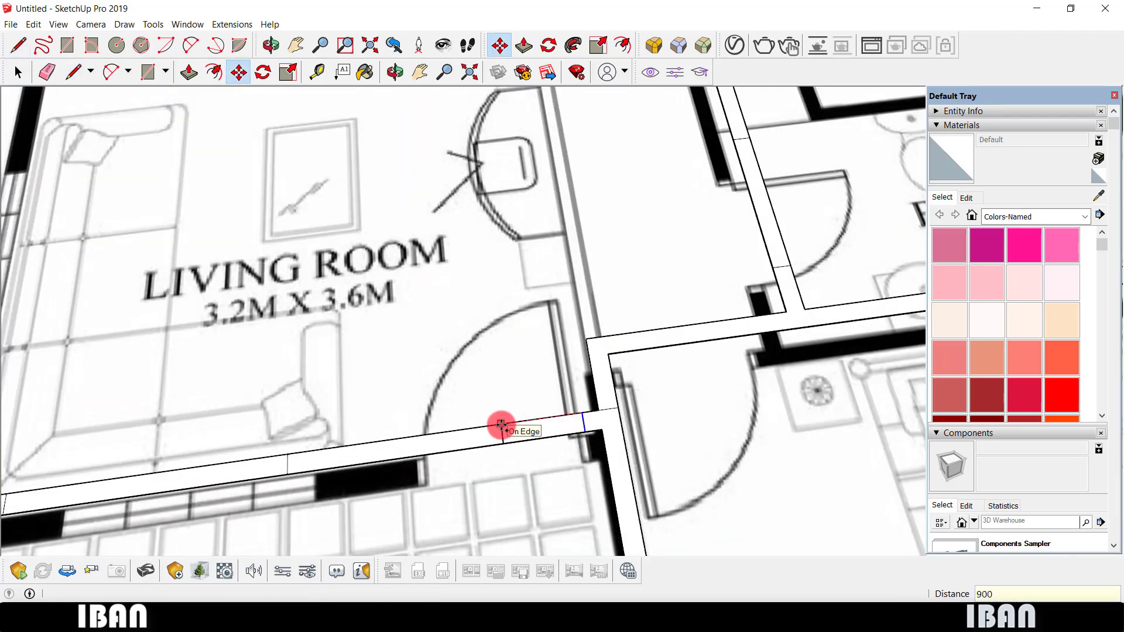
scroll(501, 427, "down", 5)
scroll(786, 349, "up", 3)
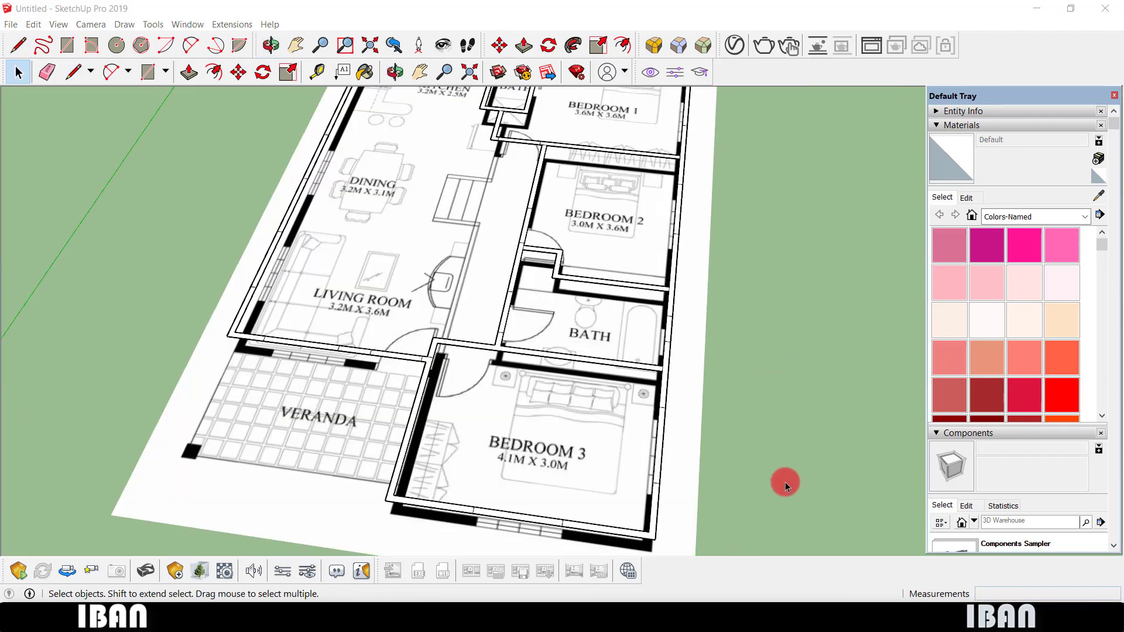
scroll(482, 368, "down", 5)
Orbit and zoom the plan to a tilted view toward the veranda.
scroll(583, 382, "up", 4)
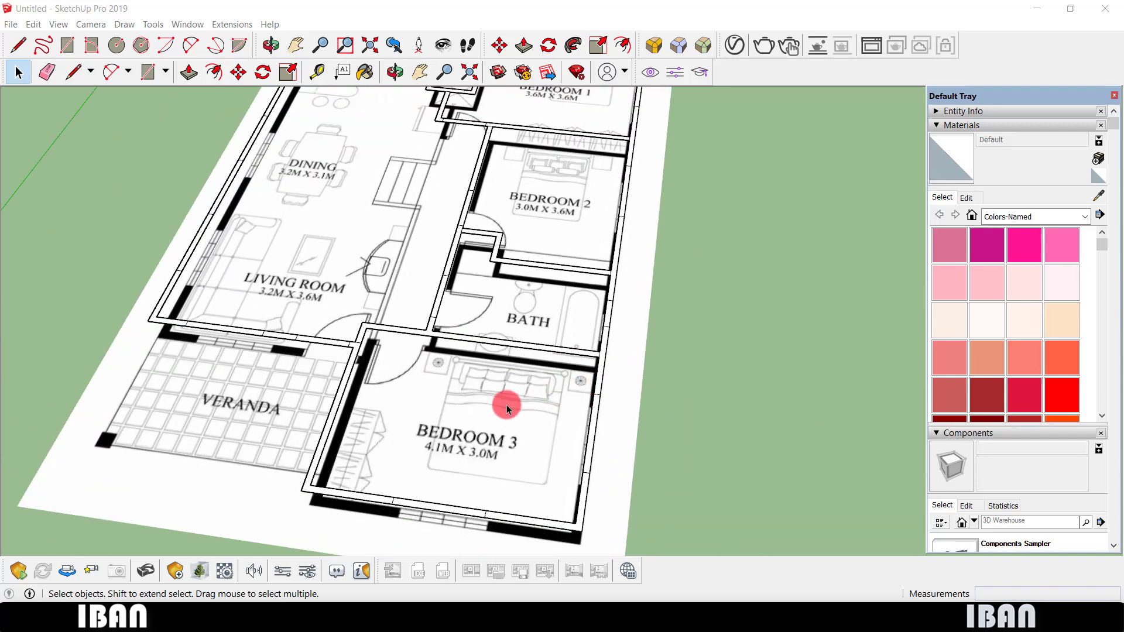
middle_click_drag(507, 405, 605, 366)
scroll(599, 373, "down", 2)
scroll(599, 370, "up", 2)
mouse_move(564, 243)
middle_mouse_down()
mouse_move(404, 384)
mouse_move(545, 169)
mouse_move(502, 358)
mouse_move(489, 331)
mouse_move(652, 296)
mouse_move(694, 300)
mouse_move(620, 295)
middle_mouse_up()
scroll(544, 170, "up", 3)
scroll(476, 319, "up", 2)
scroll(695, 300, "up", 2)
scroll(313, 280, "down", 3)
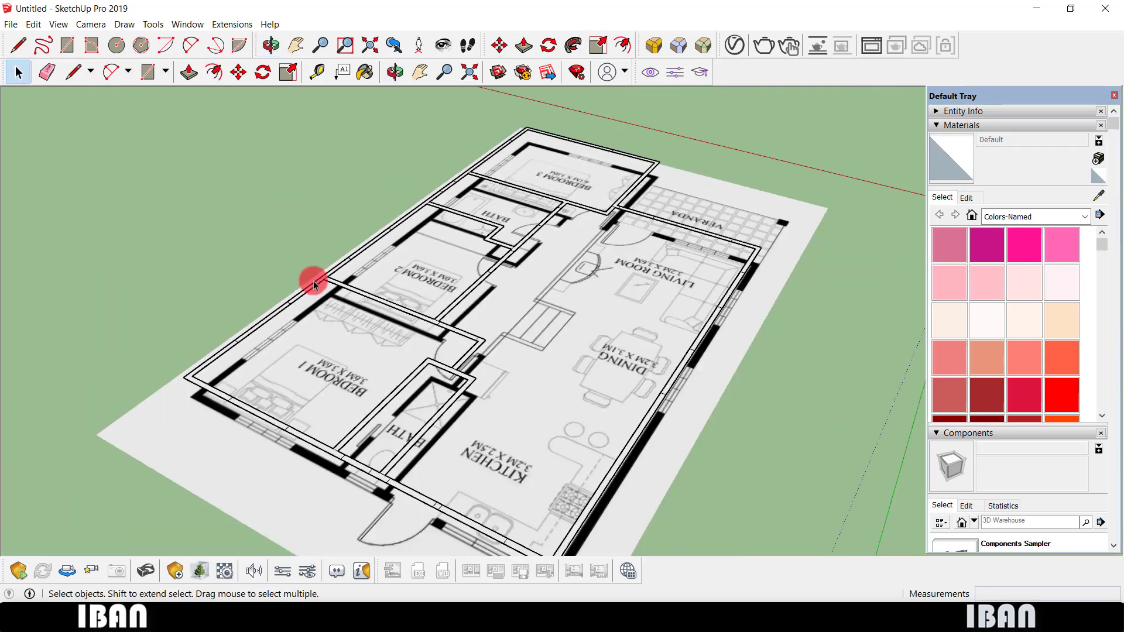
scroll(314, 280, "down", 1)
scroll(718, 250, "up", 5)
Draw a short edge across the wall strip at the veranda corner.
middle_click_drag(719, 251, 727, 251)
scroll(627, 227, "up", 3)
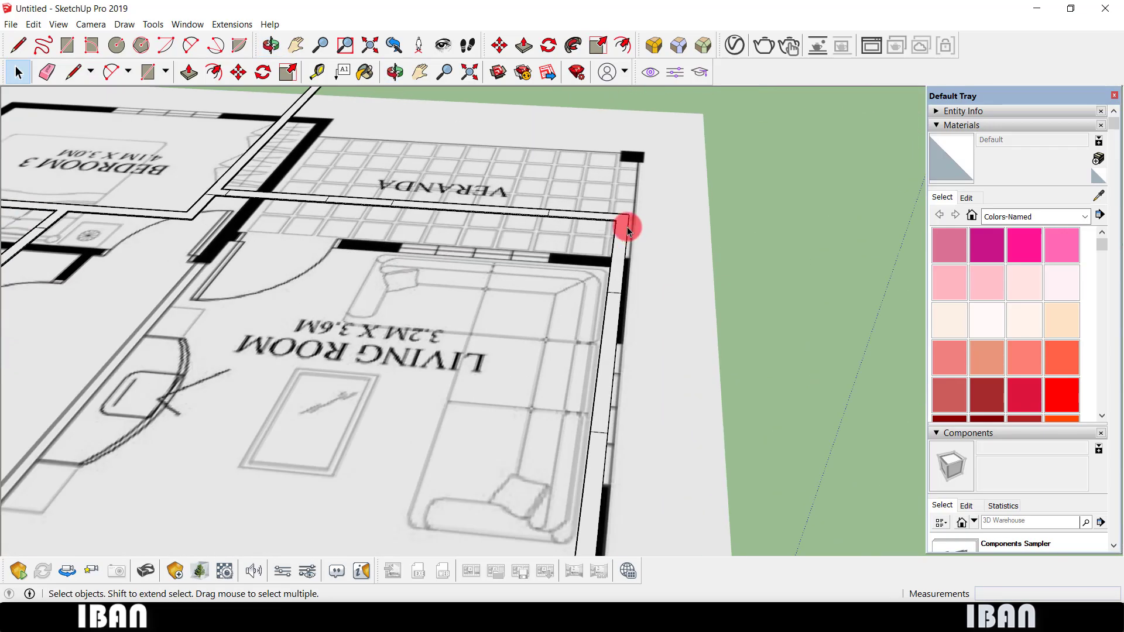
scroll(589, 209, "up", 2)
middle_click_drag(589, 208, 648, 208)
key("l")
scroll(648, 207, "up", 2)
scroll(616, 230, "up", 3)
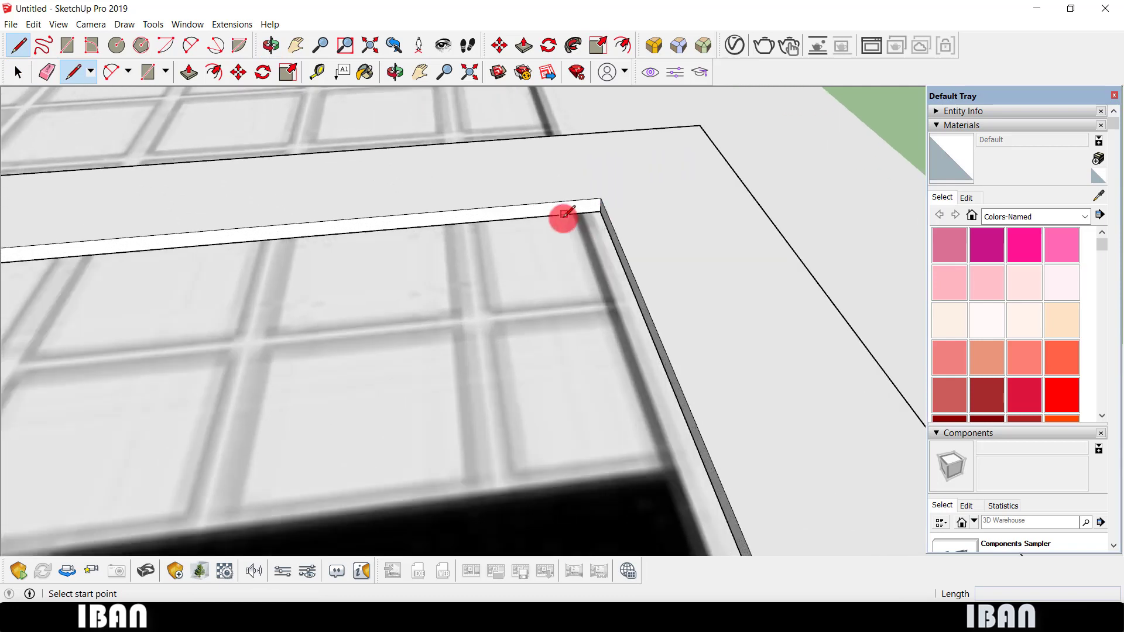
scroll(564, 213, "up", 3)
left_click(561, 204)
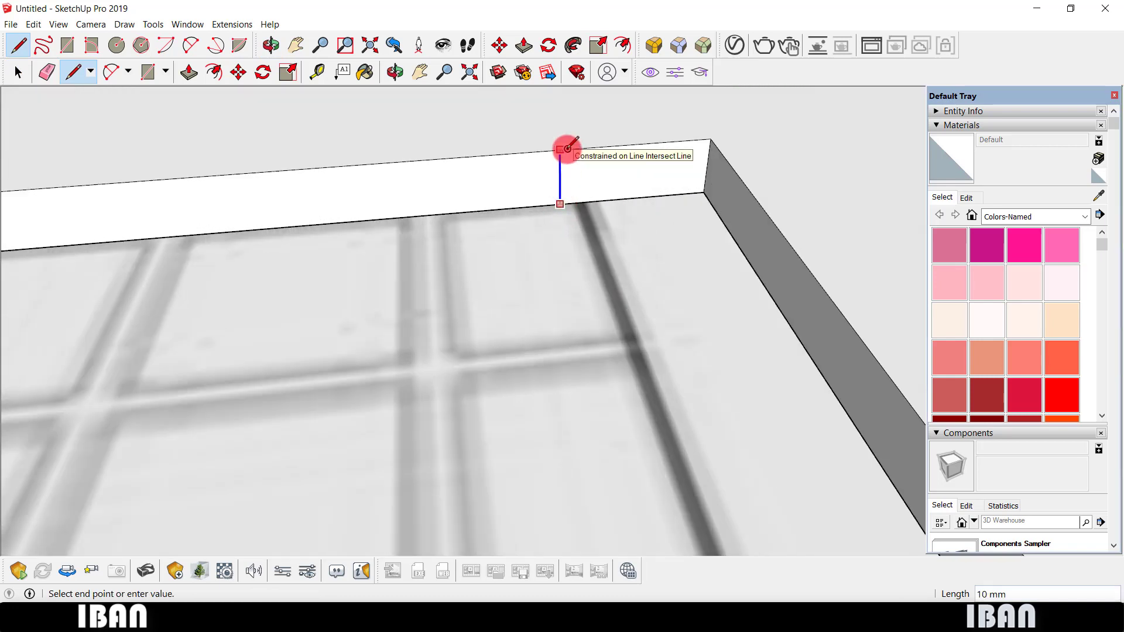
key("space")
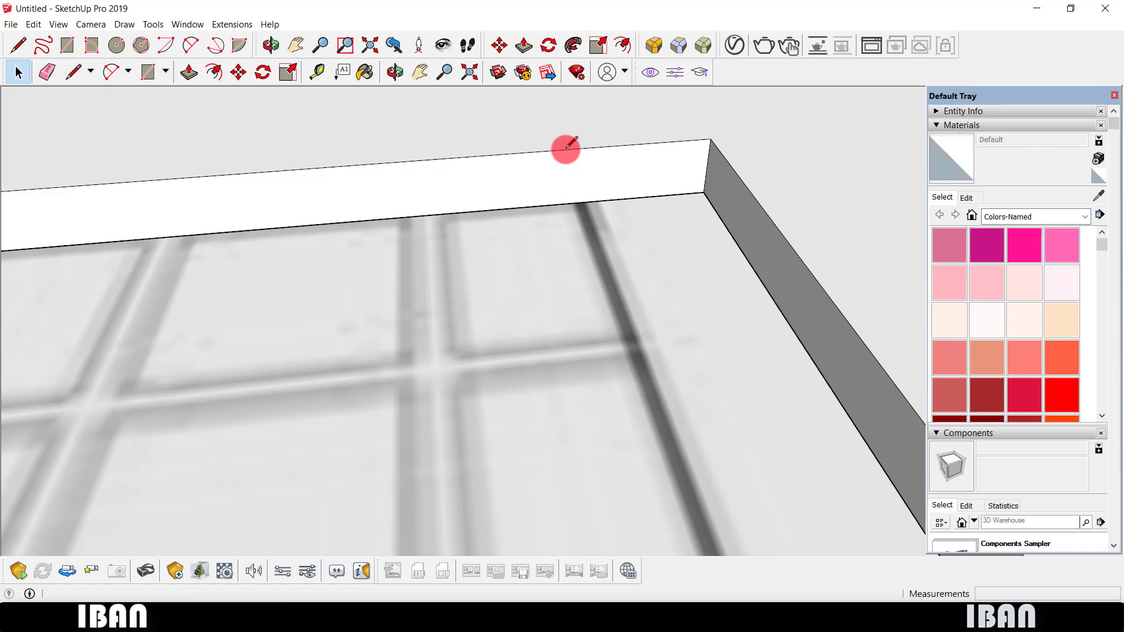
key("l")
left_click(548, 204)
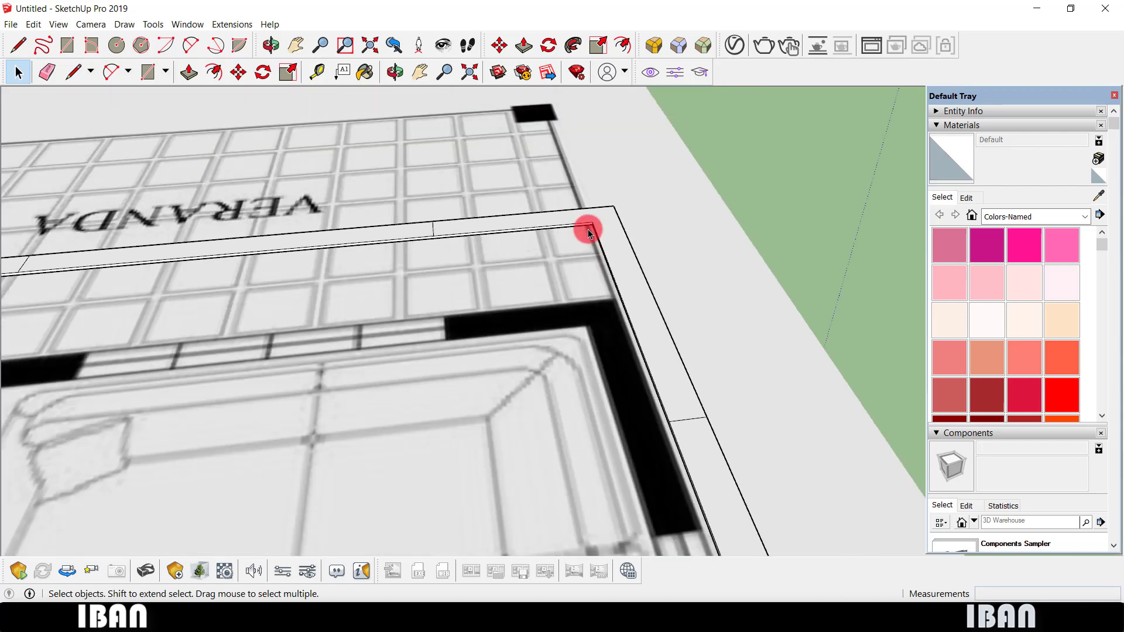
Push/Pull the L-shaped veranda corner wall up to 2390 mm.
key("p")
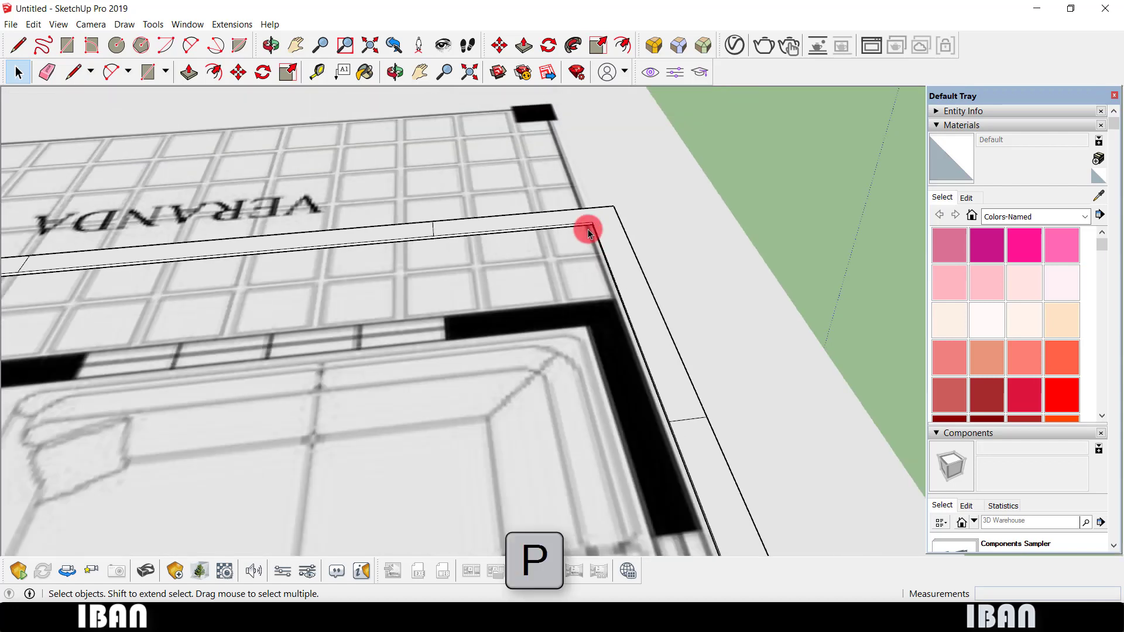
left_click_drag(593, 220, 595, 185)
type("2390")
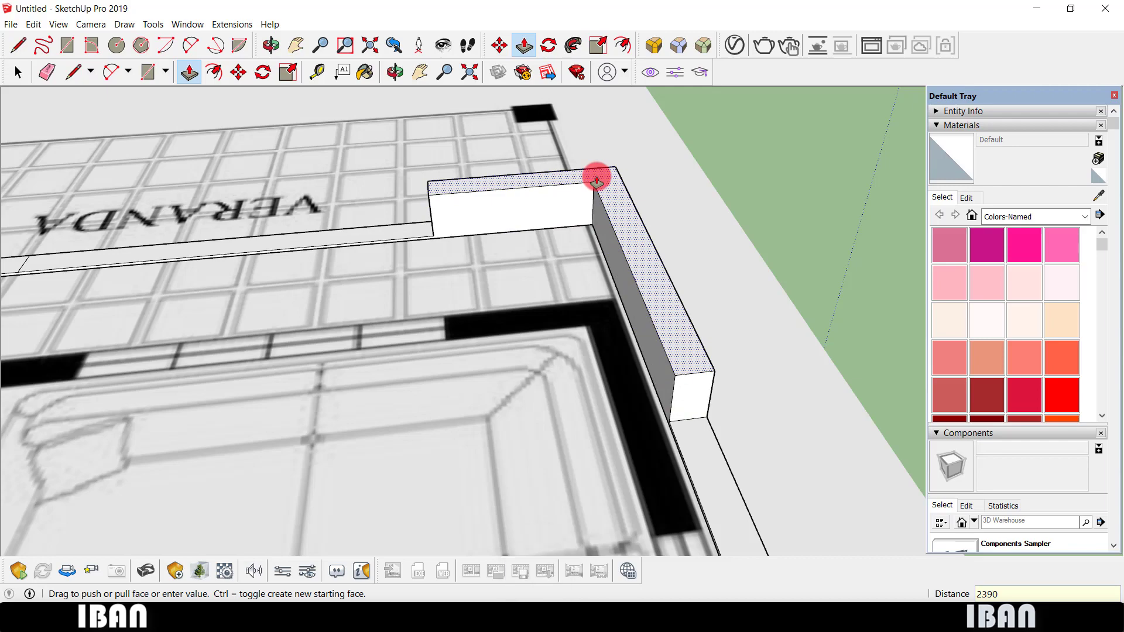
key("Return")
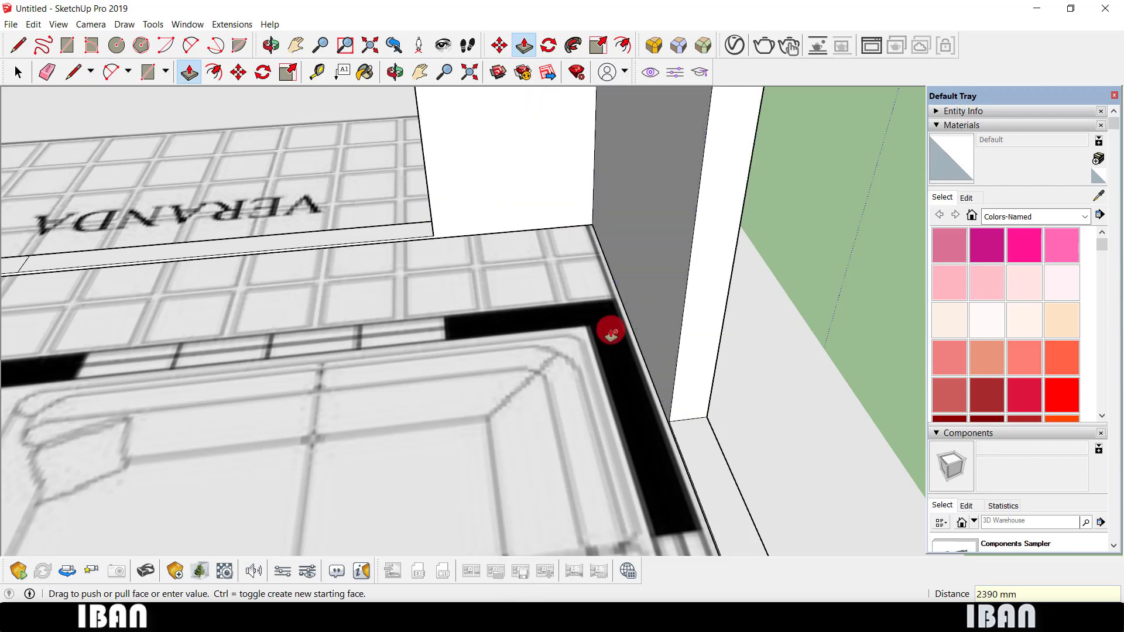
scroll(673, 316, "down", 5)
middle_click_drag(723, 301, 352, 296)
scroll(585, 306, "up", 2)
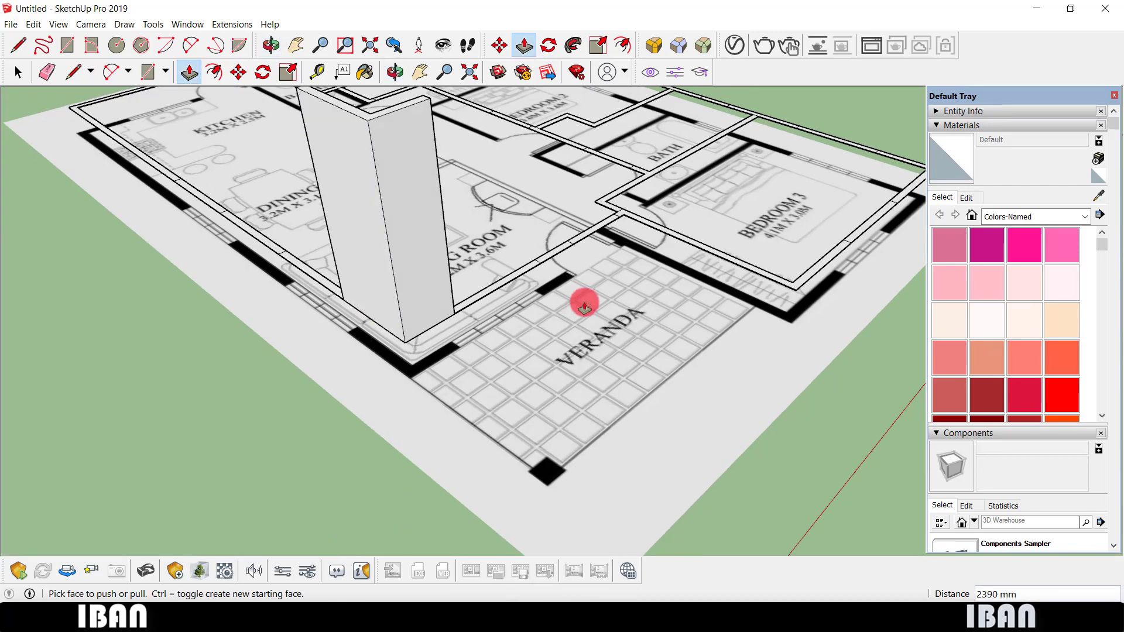
middle_click_drag(585, 304, 426, 306)
scroll(454, 268, "up", 2)
Raise the two wall strips beside Bedroom 3 to the same height.
middle_click_drag(455, 269, 603, 343)
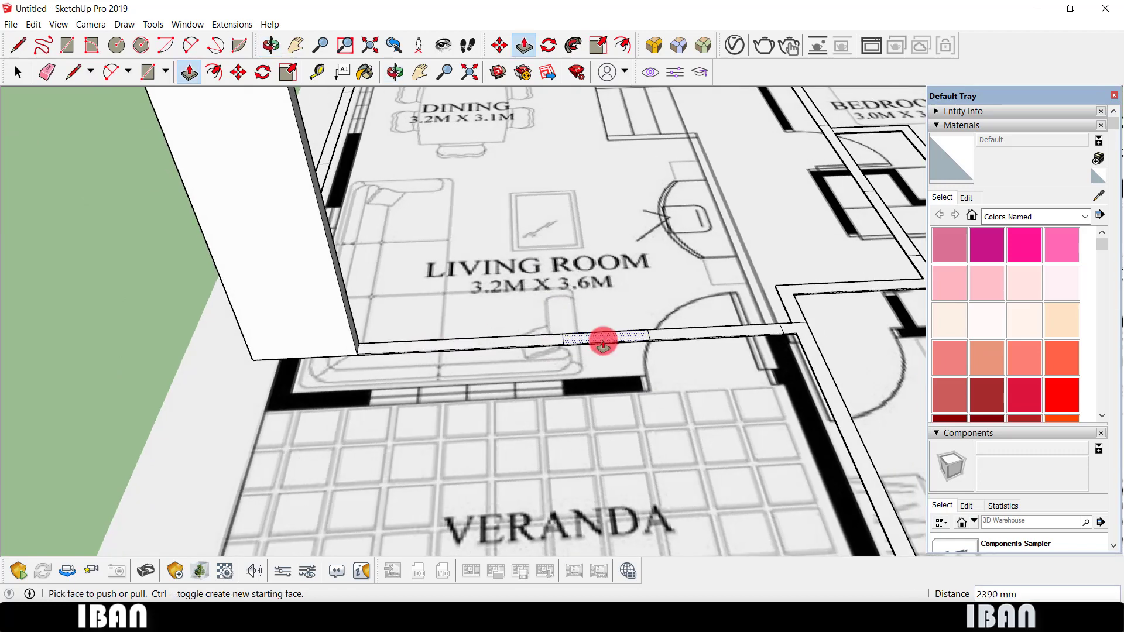
scroll(579, 334, "up", 1)
scroll(579, 333, "down", 2)
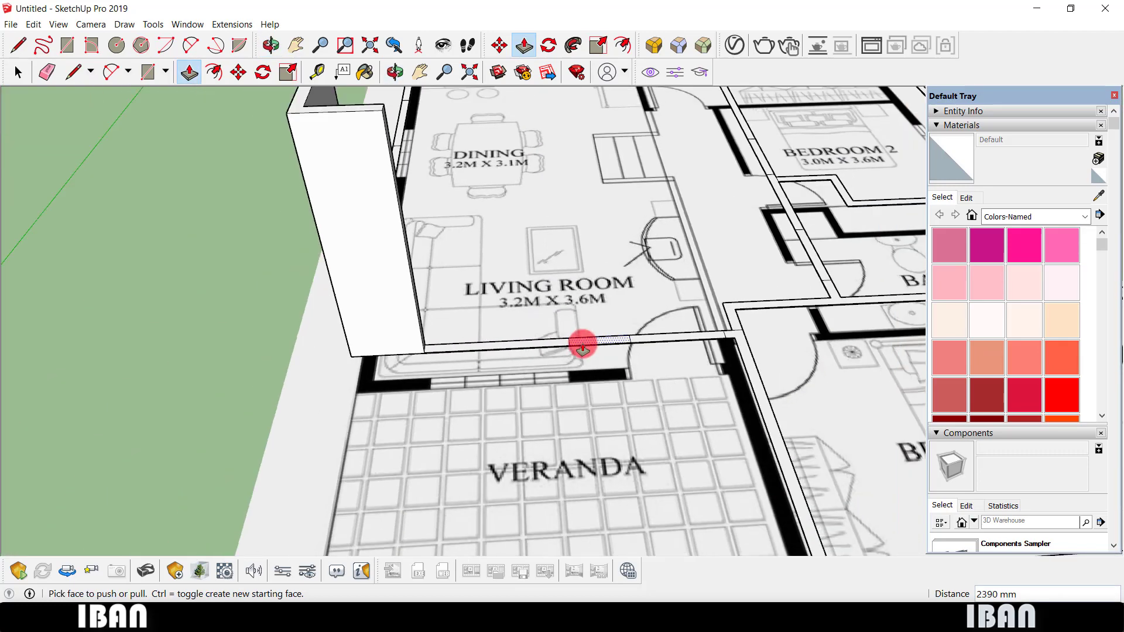
middle_click_drag(578, 334, 597, 417)
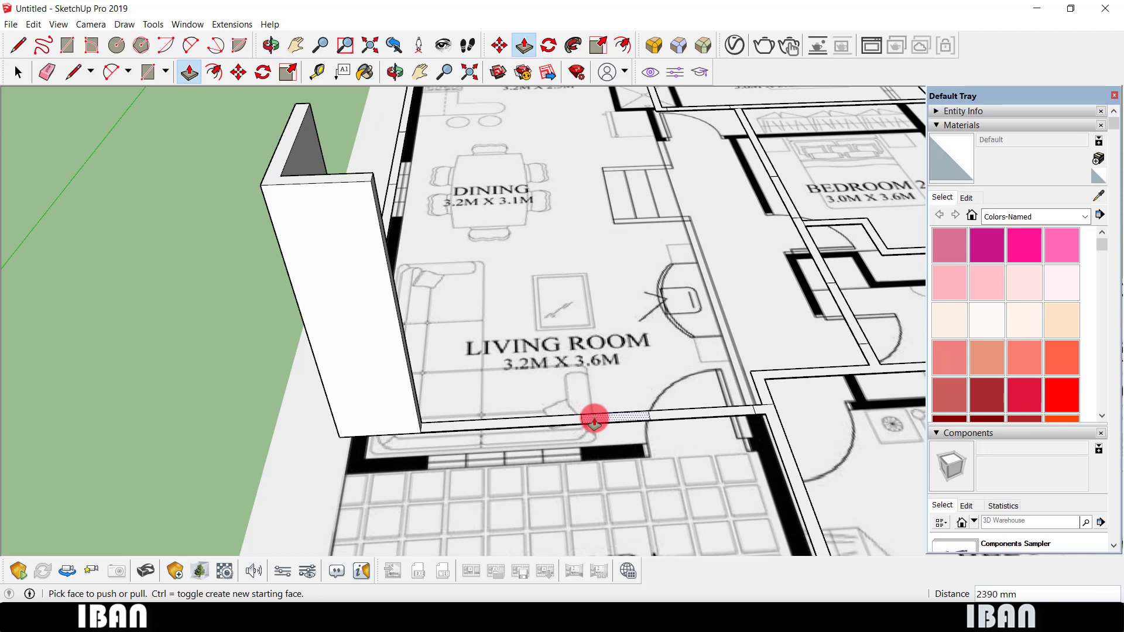
scroll(594, 419, "down", 3)
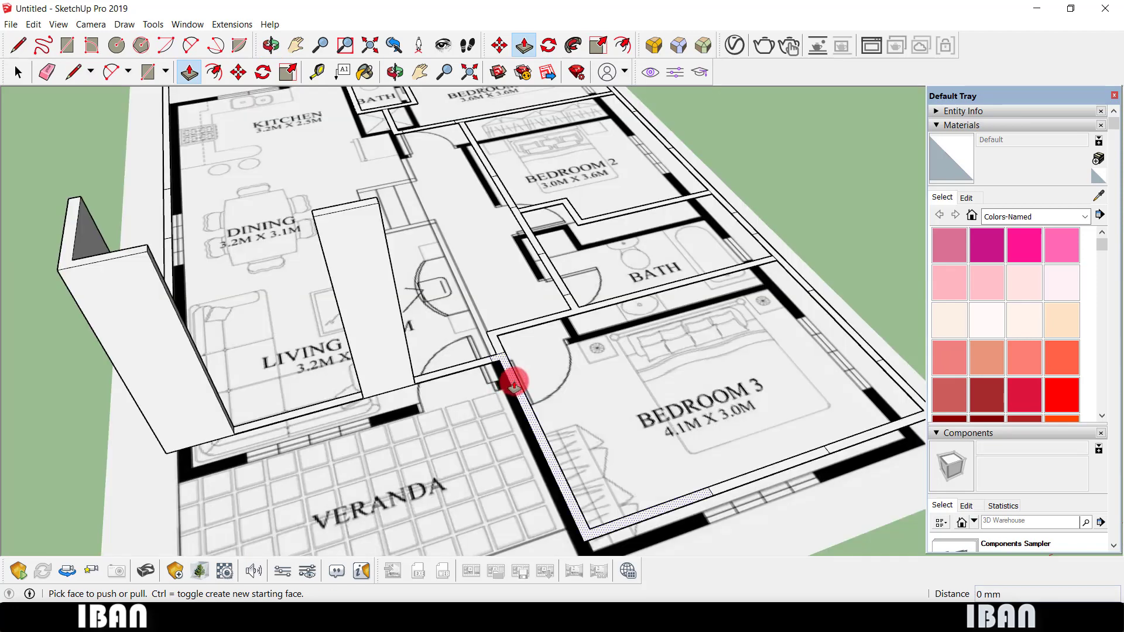
left_click(464, 369)
scroll(465, 369, "down", 3)
mouse_move(464, 369)
middle_mouse_down()
mouse_move(404, 369)
mouse_move(530, 430)
mouse_move(569, 395)
middle_mouse_up()
scroll(530, 431, "up", 2)
left_click(518, 443)
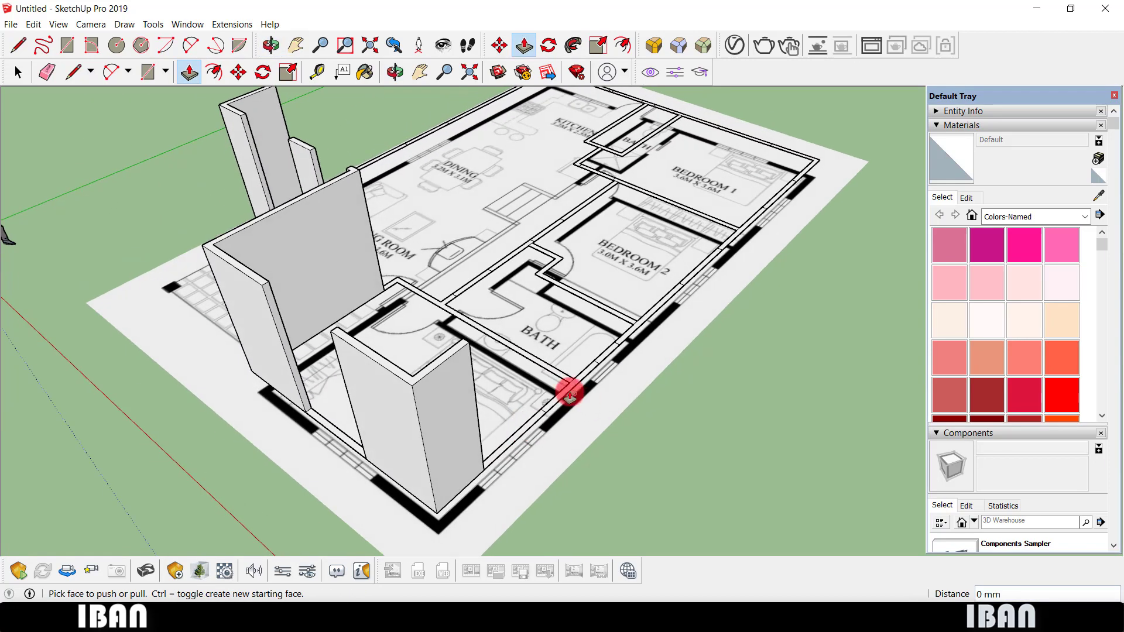
Raise the wall strips beside the bath to the 2390 mm wall height.
left_click(566, 398)
left_click(597, 344)
scroll(602, 390, "up", 2)
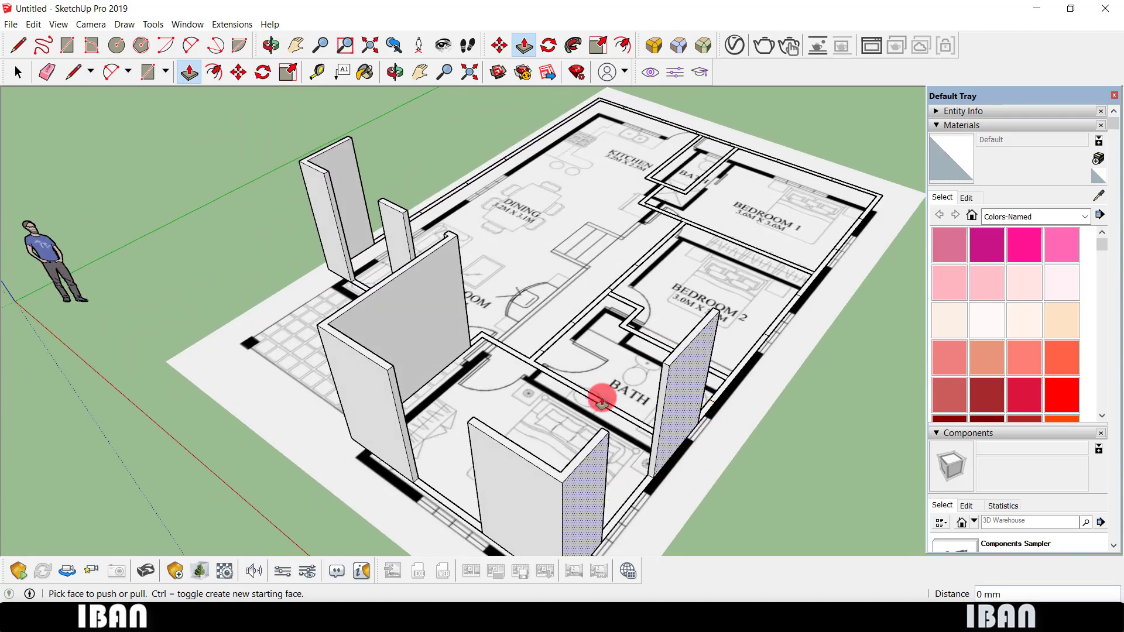
scroll(543, 379, "up", 2)
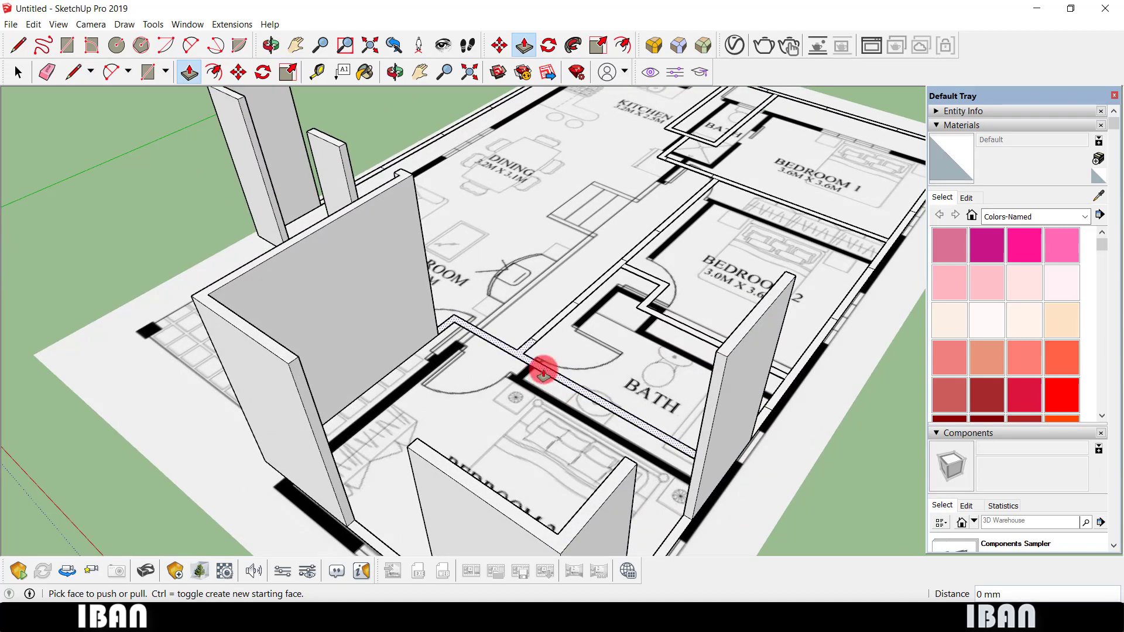
double_click(544, 372)
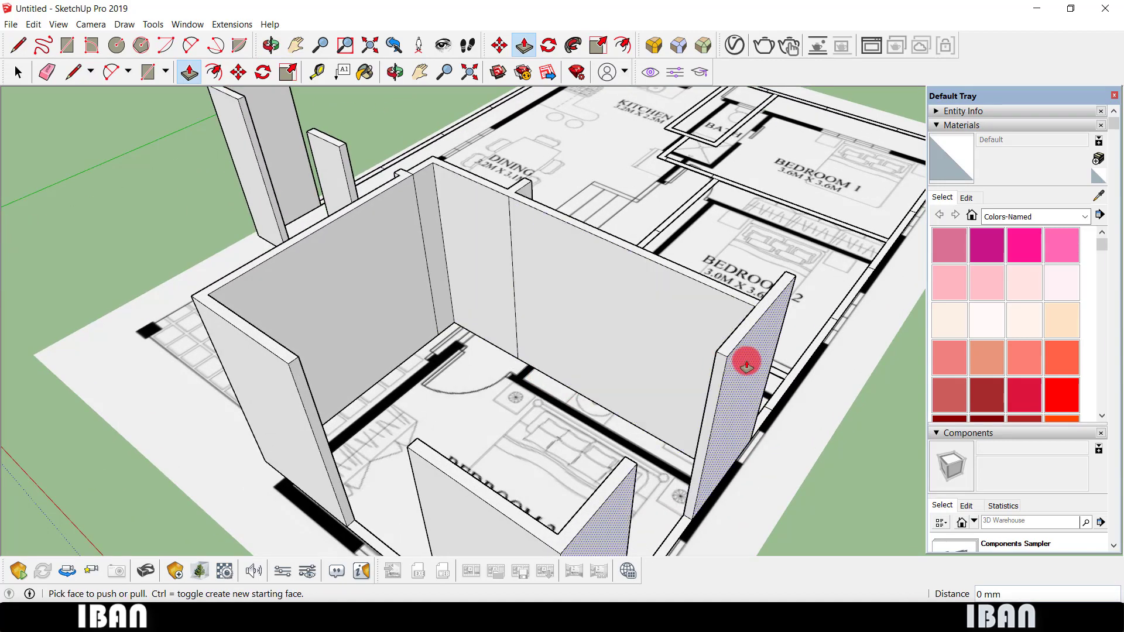
mouse_move(745, 359)
middle_mouse_down()
mouse_move(389, 376)
mouse_move(605, 423)
middle_mouse_up()
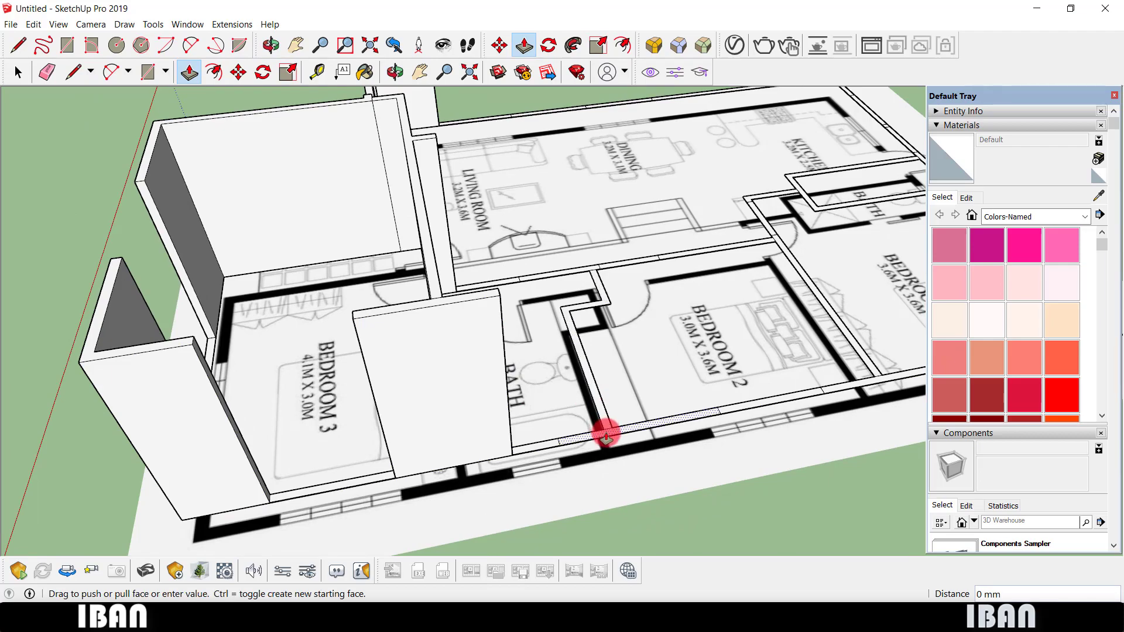
Repeat the 2390 mm height on the remaining bath, kitchen and dining-side wall strips.
double_click(606, 436)
mouse_move(410, 366)
middle_mouse_down()
mouse_move(572, 306)
mouse_move(603, 319)
mouse_move(588, 304)
mouse_move(572, 352)
mouse_move(557, 321)
mouse_move(406, 332)
mouse_move(677, 439)
mouse_move(620, 349)
mouse_move(542, 346)
mouse_move(580, 384)
mouse_move(637, 366)
mouse_move(578, 388)
middle_mouse_up()
double_click(578, 388)
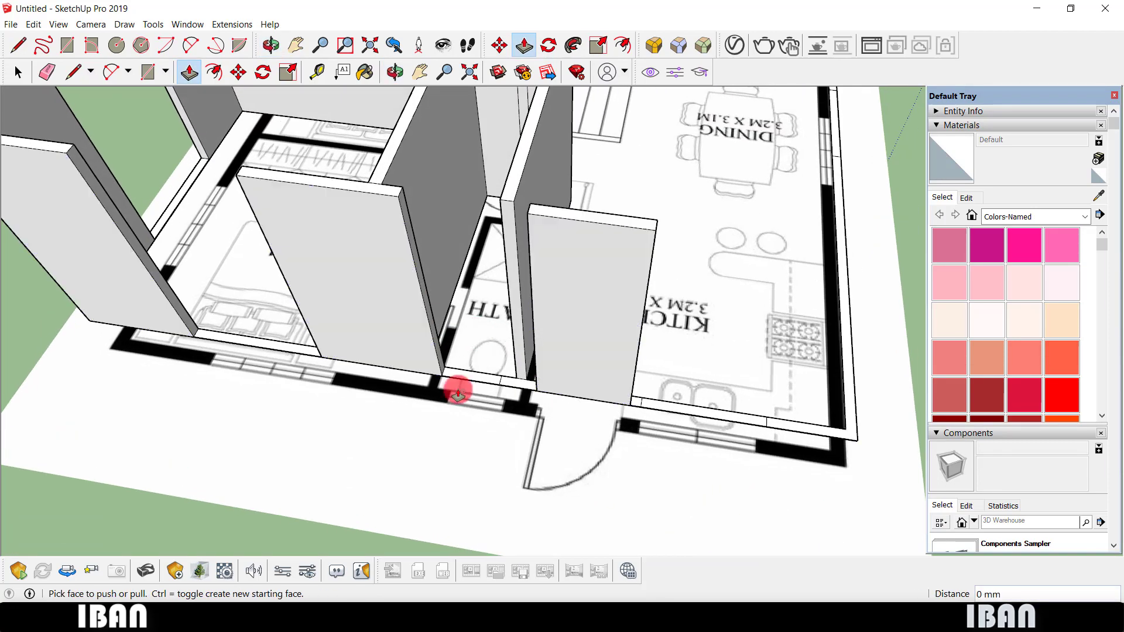
double_click(765, 421)
mouse_move(765, 421)
middle_mouse_down()
mouse_move(773, 319)
mouse_move(706, 389)
mouse_move(382, 369)
mouse_move(573, 380)
mouse_move(512, 336)
mouse_move(558, 419)
middle_mouse_up()
key("space")
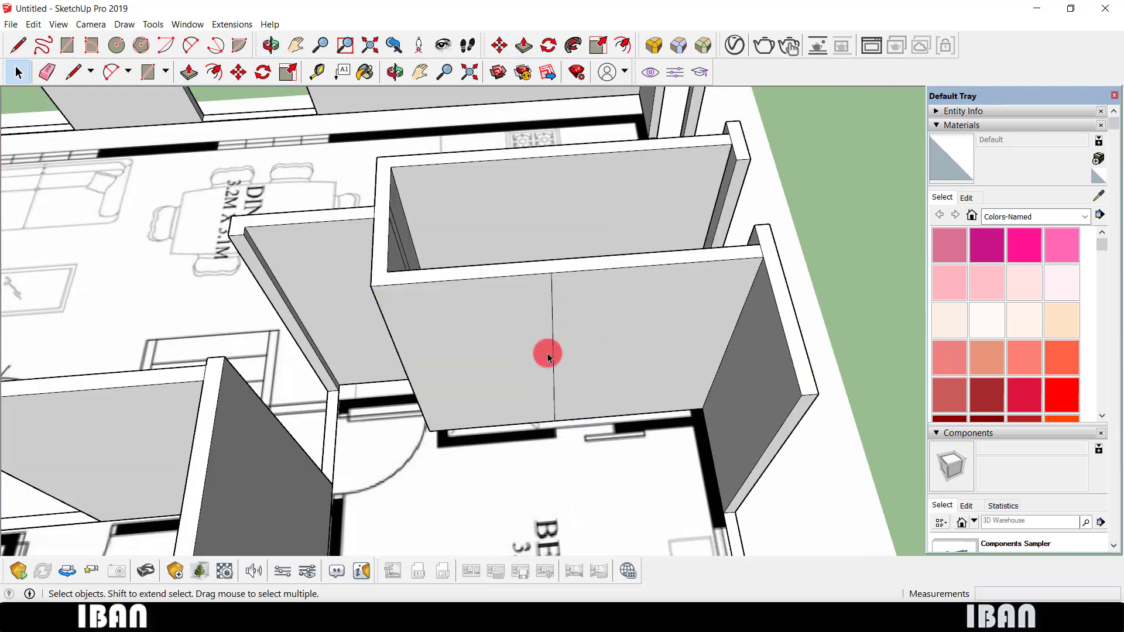
type("7")
Place the second cross edge and delete the wall face between the two edges.
left_click(630, 269)
key("space")
left_click(615, 301)
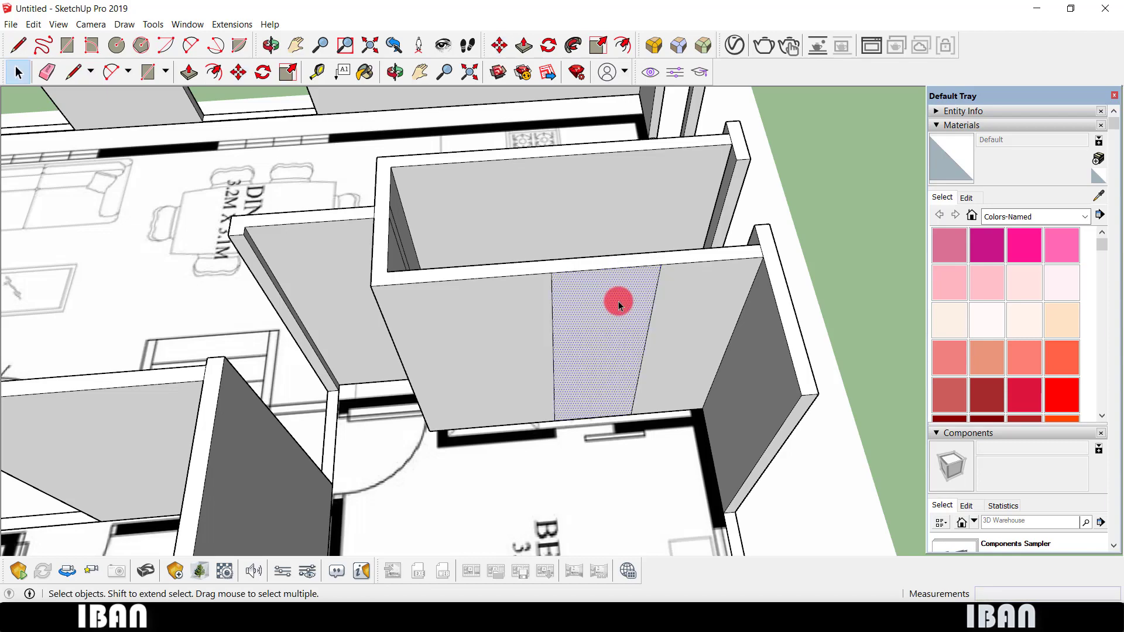
middle_click_drag(615, 301, 603, 271)
key("Delete")
Orbit and zoom to the living room wall beside the veranda.
scroll(607, 388, "up", 3)
scroll(607, 388, "down", 5)
middle_click_drag(606, 387, 519, 409)
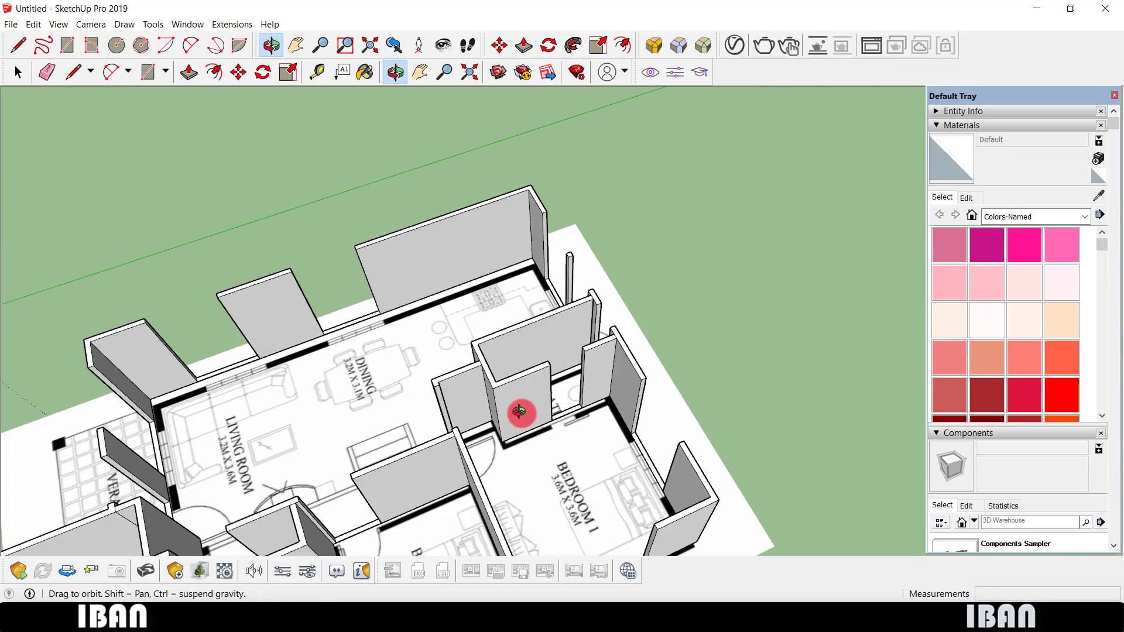
scroll(422, 404, "down", 5)
mouse_move(421, 404)
middle_mouse_down()
mouse_move(746, 401)
mouse_move(776, 393)
mouse_move(768, 376)
mouse_move(805, 398)
middle_mouse_up()
scroll(767, 376, "up", 3)
scroll(455, 371, "down", 3)
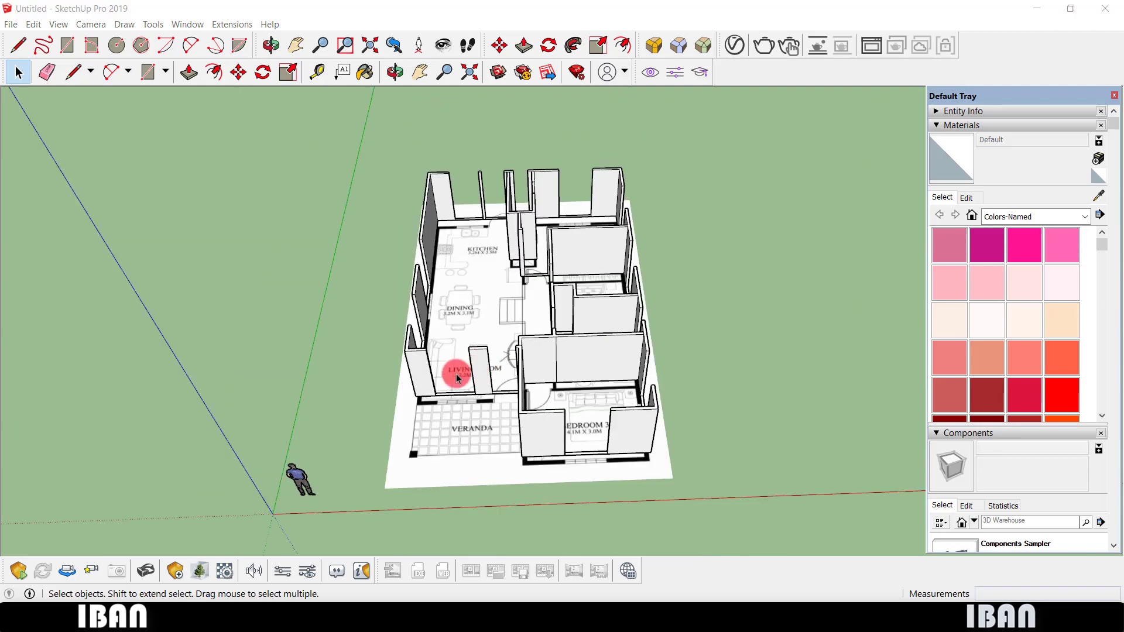
mouse_move(454, 372)
middle_mouse_down()
mouse_move(727, 339)
mouse_move(753, 346)
mouse_move(616, 327)
mouse_move(512, 359)
mouse_move(575, 377)
middle_mouse_up()
scroll(500, 377, "up", 5)
scroll(592, 401, "up", 3)
Copy the thin face's lower edge upward to mark a living room opening's header height.
key("l")
scroll(592, 401, "up", 3)
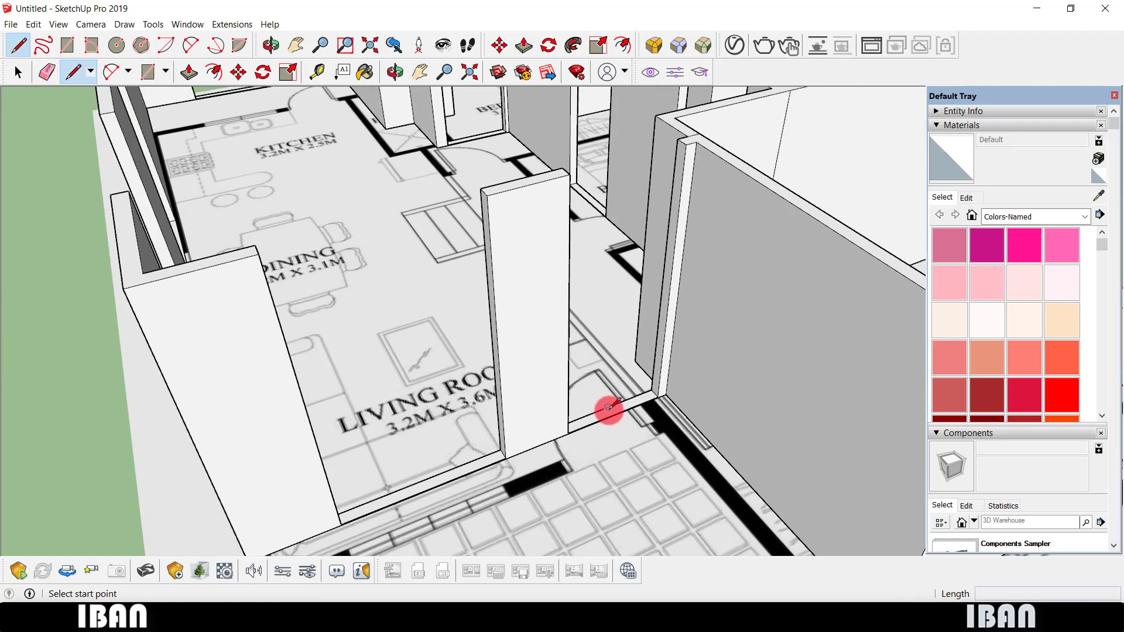
scroll(609, 409, "up", 3)
key("p")
scroll(670, 402, "up", 3)
key("space")
scroll(602, 387, "up", 2)
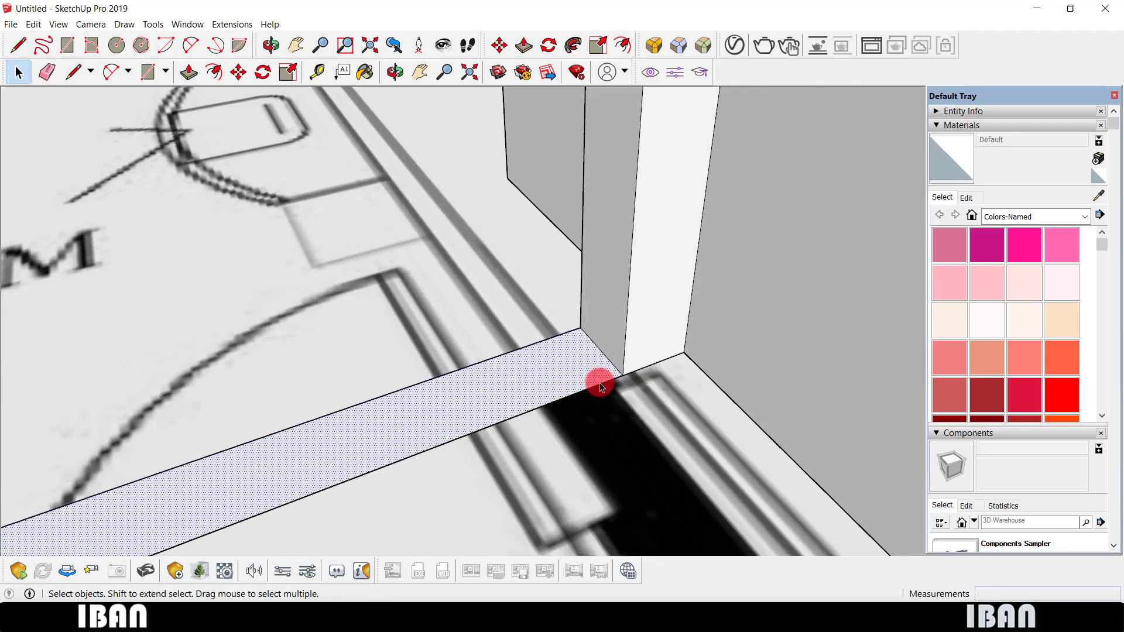
scroll(623, 363, "down", 3)
key("space")
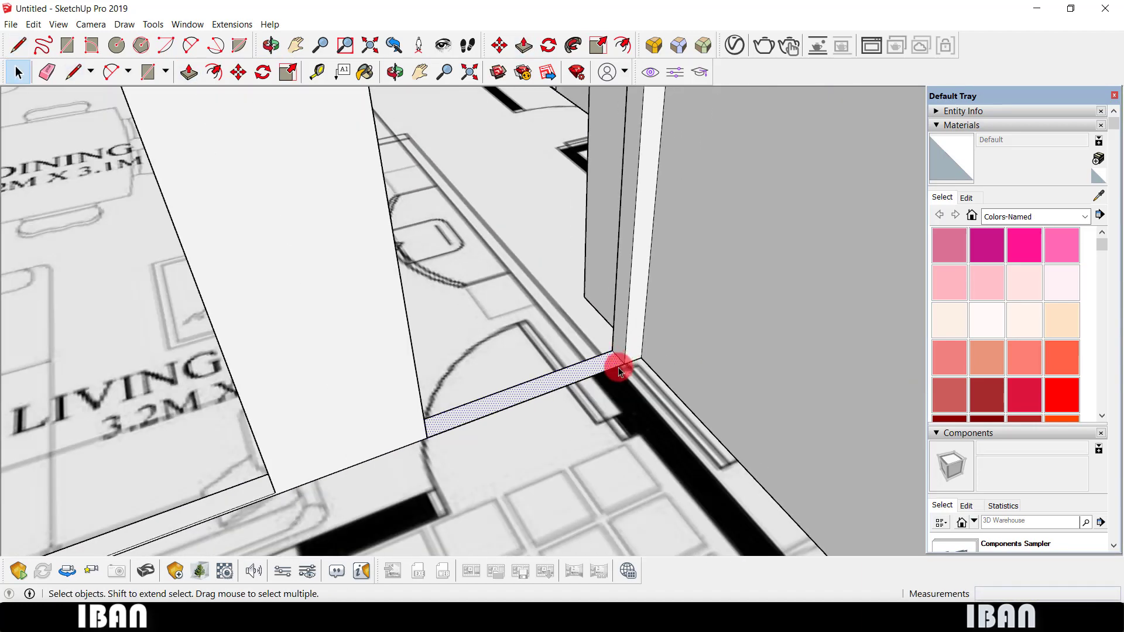
scroll(609, 368, "up", 3)
left_click(625, 363)
key("m")
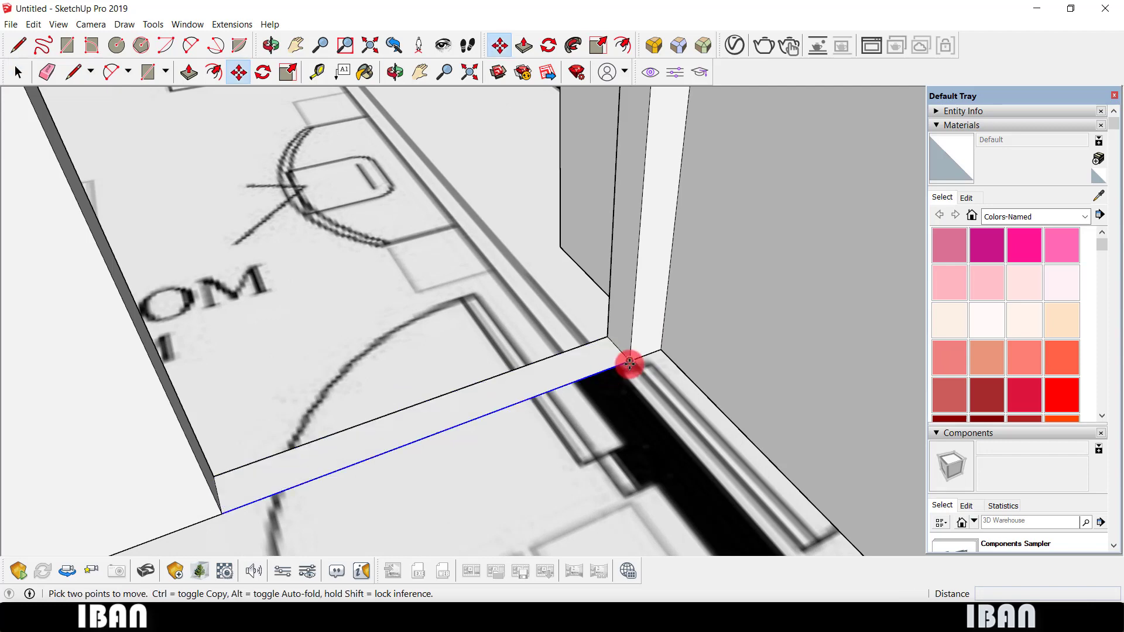
key("ctrl")
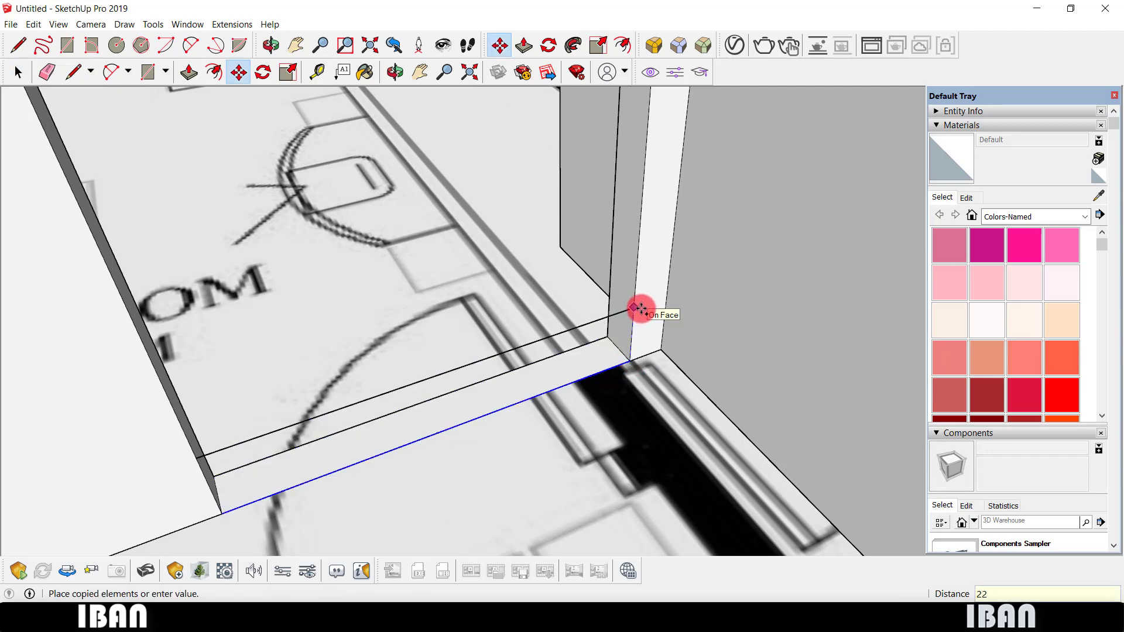
scroll(642, 309, "down", 2)
scroll(615, 332, "down", 2)
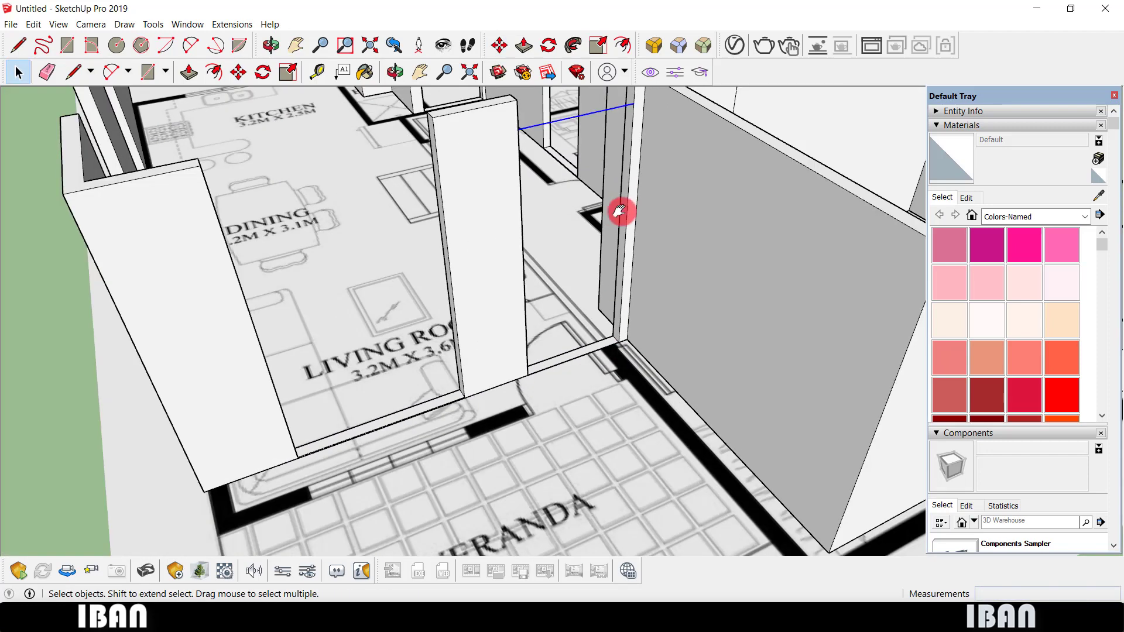
scroll(622, 210, "down", 2)
scroll(586, 297, "up", 2)
scroll(602, 295, "up", 1)
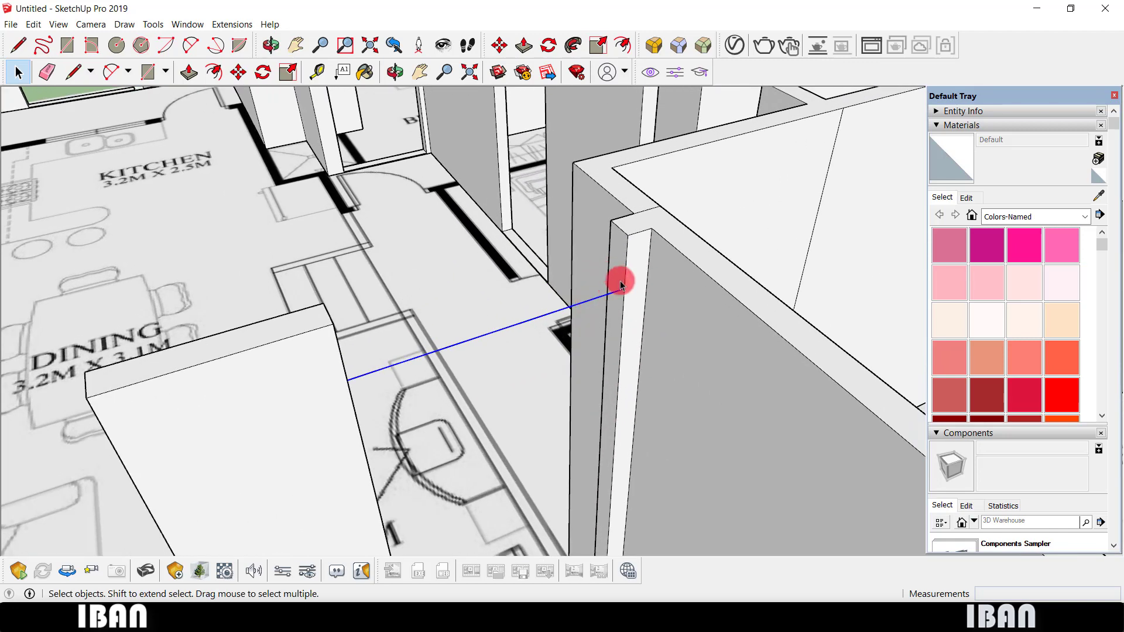
mouse_move(622, 285)
middle_mouse_down()
mouse_move(637, 311)
mouse_move(597, 336)
mouse_move(257, 347)
middle_mouse_up()
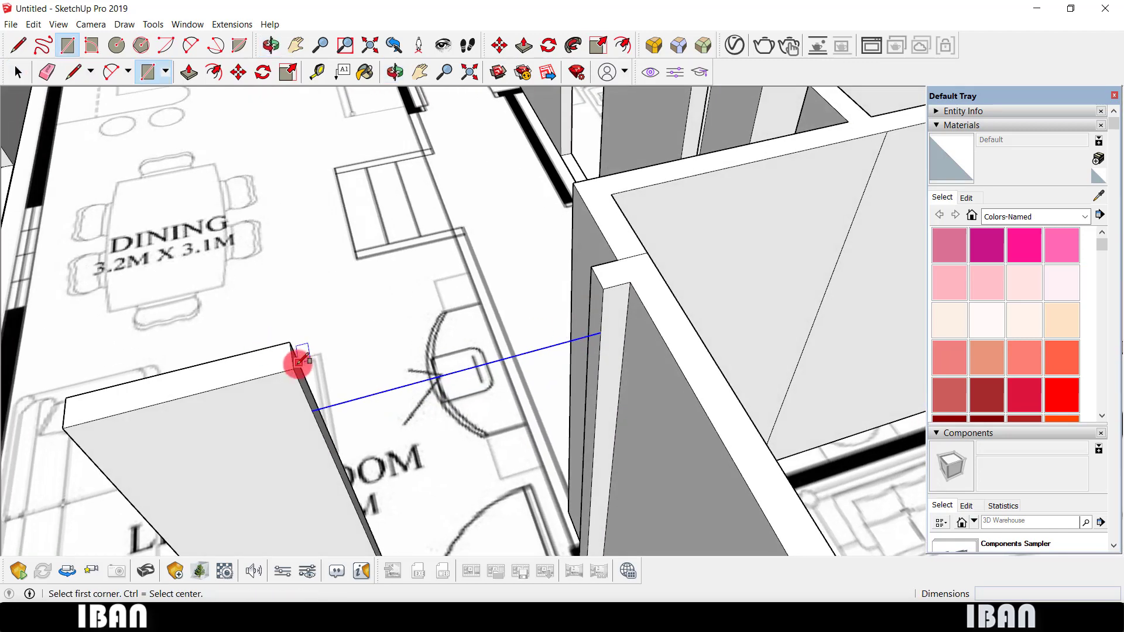
Draw a rectangle bridging the gap between the two walls, then delete its face.
left_click(592, 267)
key("space")
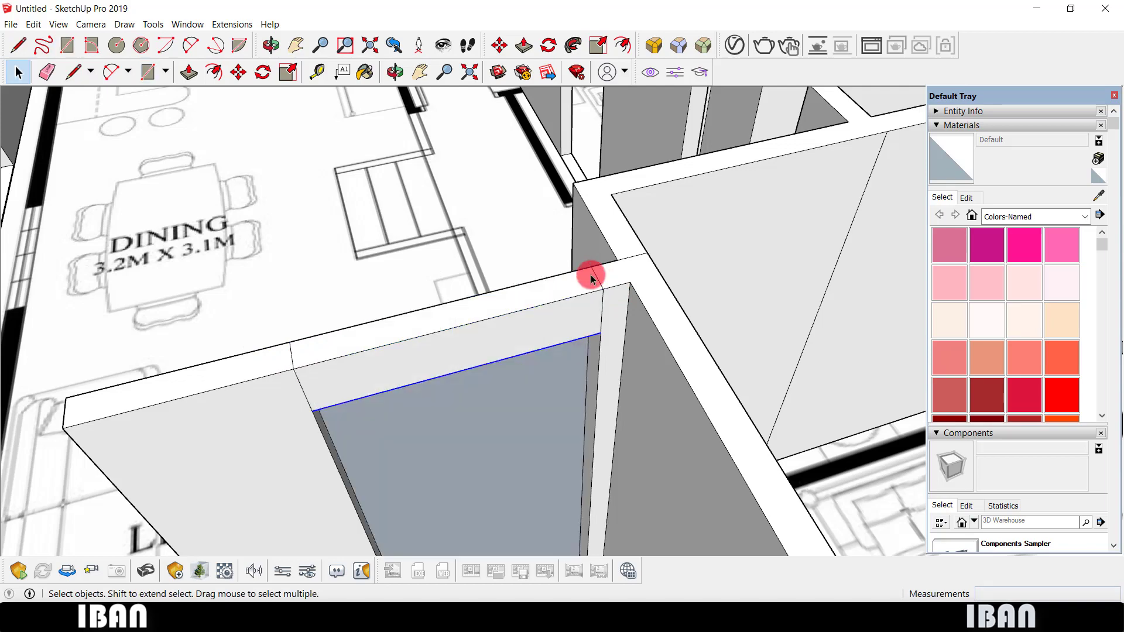
scroll(591, 281, "down", 3)
left_click(476, 400)
mouse_move(459, 283)
middle_mouse_down()
mouse_move(477, 400)
mouse_move(585, 359)
mouse_move(509, 276)
mouse_move(597, 243)
mouse_move(502, 221)
mouse_move(344, 321)
mouse_move(429, 346)
middle_mouse_up()
key("Delete")
Copy another edge 95 mm to mark the next opening's header height.
scroll(459, 300, "up", 3)
scroll(585, 353, "down", 3)
scroll(585, 353, "down", 3)
mouse_move(602, 363)
middle_mouse_down()
mouse_move(426, 339)
mouse_move(250, 390)
mouse_move(283, 354)
mouse_move(594, 359)
mouse_move(680, 292)
middle_mouse_up()
scroll(681, 293, "up", 3)
mouse_move(710, 253)
middle_mouse_down()
mouse_move(208, 349)
mouse_move(424, 321)
mouse_move(506, 355)
mouse_move(497, 328)
middle_mouse_up()
scroll(496, 328, "up", 1)
key("l")
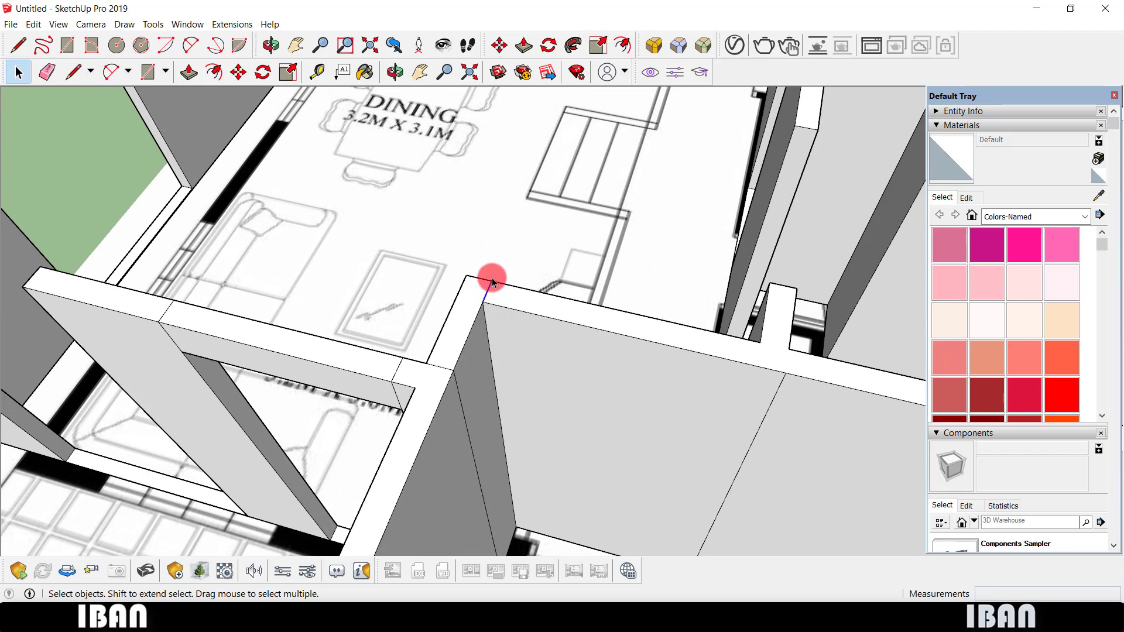
left_click(493, 277)
key("ctrl")
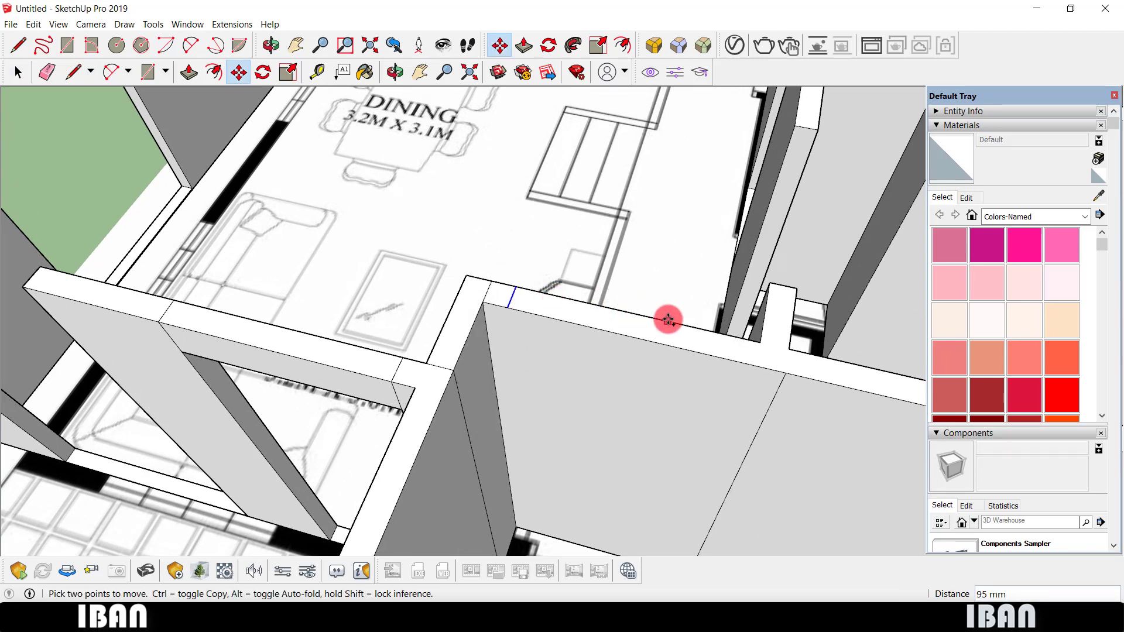
key("space")
scroll(502, 310, "down", 1)
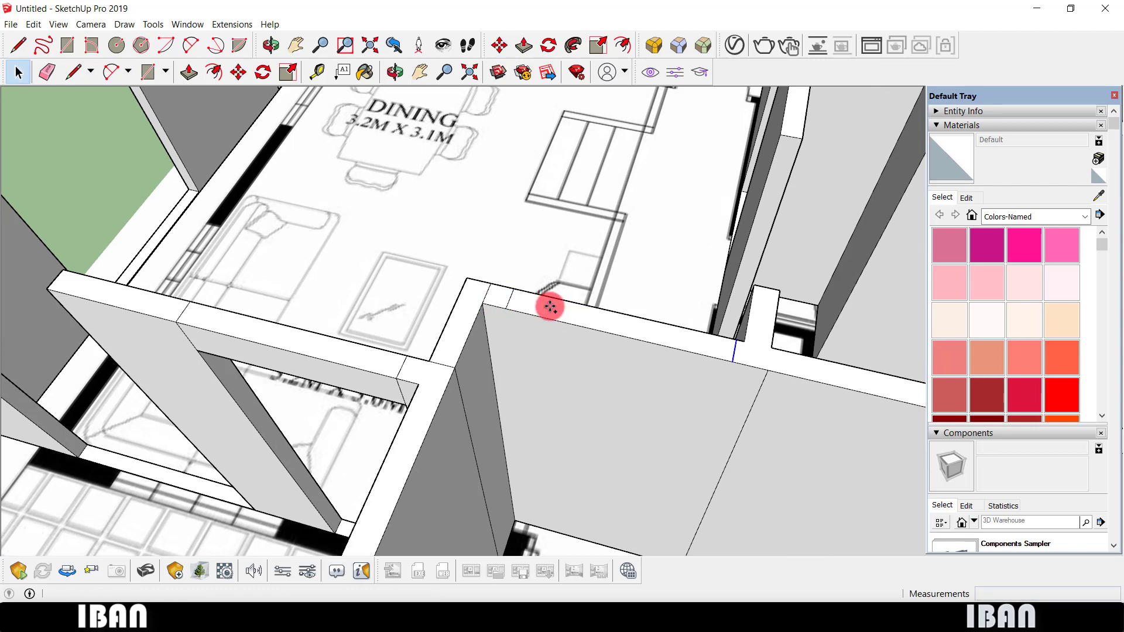
scroll(551, 306, "down", 2)
key("p")
key("space")
scroll(492, 195, "up", 3)
scroll(608, 166, "up", 2)
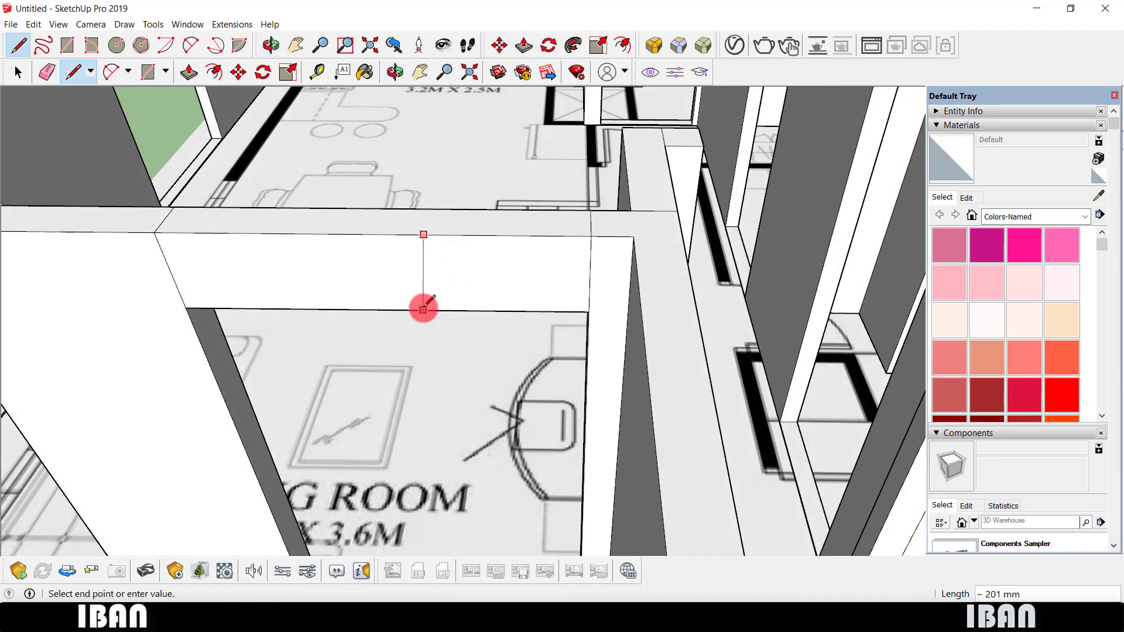
Push/Pull the faces above the dining and living room doorways across to the opposite walls.
key("space")
scroll(432, 307, "down", 2)
mouse_move(732, 268)
middle_mouse_down()
mouse_move(486, 293)
mouse_move(315, 229)
middle_mouse_up()
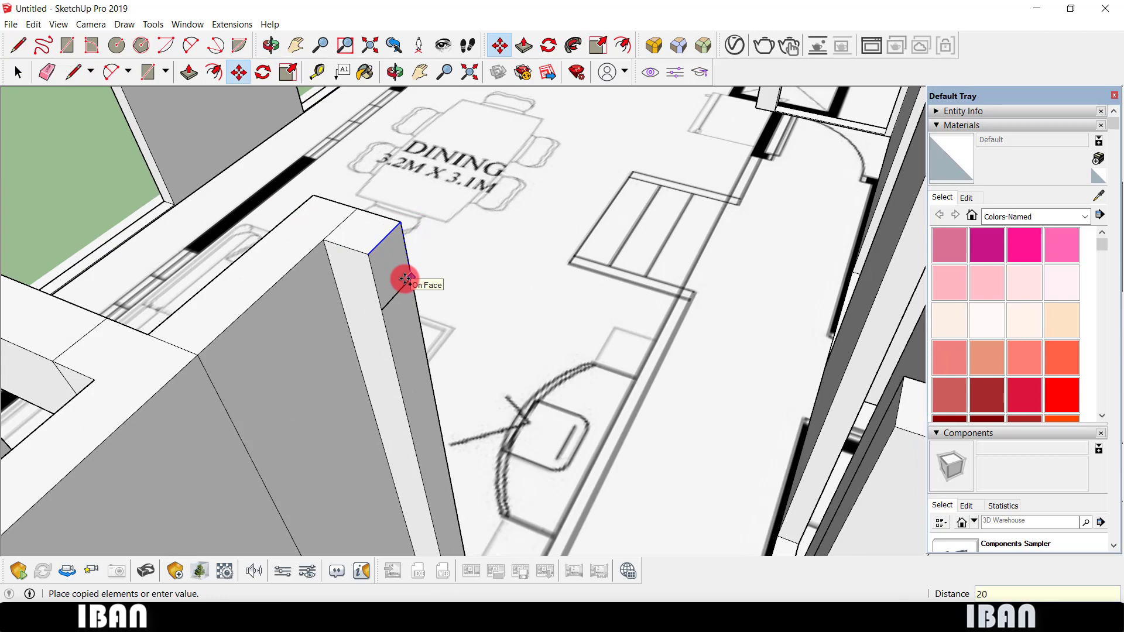
key("p")
scroll(610, 309, "down", 5)
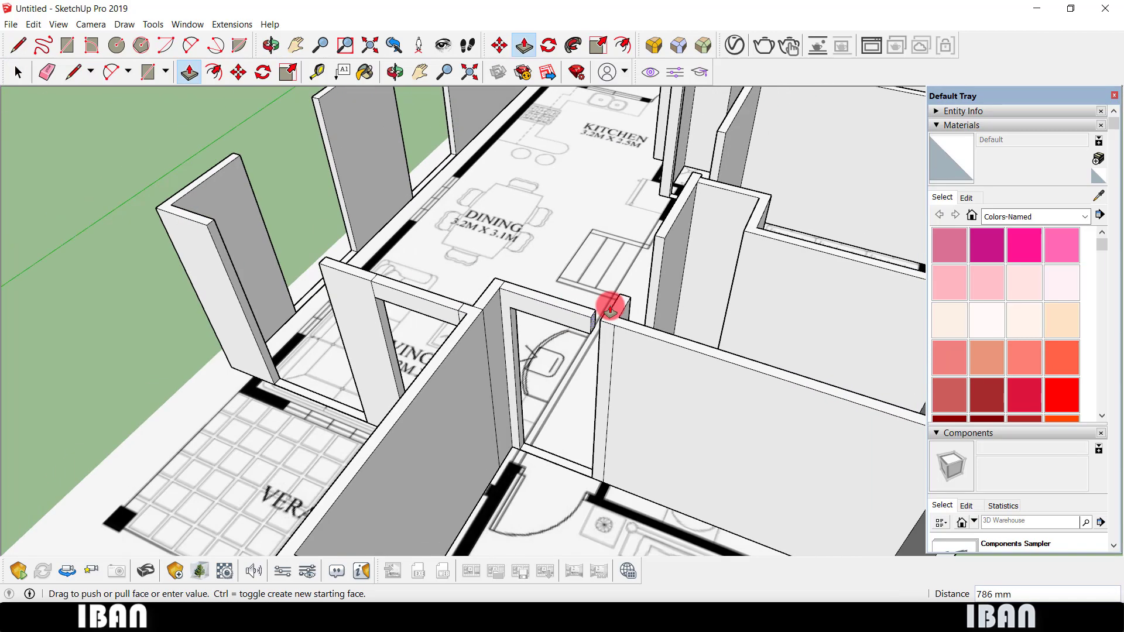
scroll(601, 319, "up", 3)
scroll(582, 373, "down", 3)
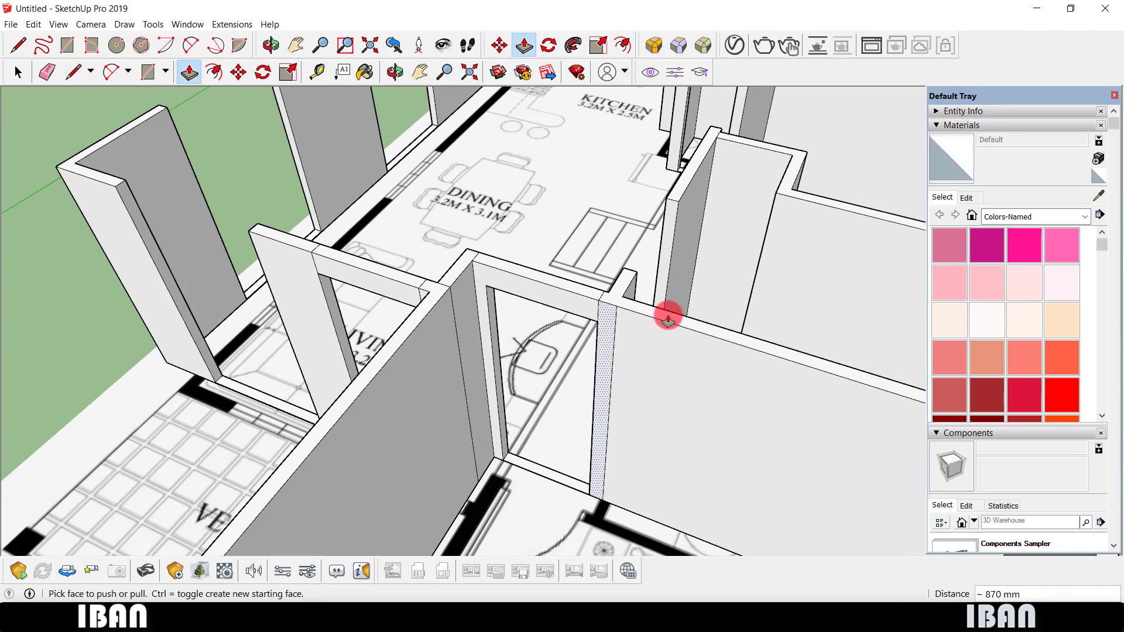
mouse_move(667, 313)
middle_mouse_down()
mouse_move(459, 318)
mouse_move(364, 283)
mouse_move(181, 349)
mouse_move(533, 332)
mouse_move(376, 314)
middle_mouse_up()
scroll(514, 244, "up", 3)
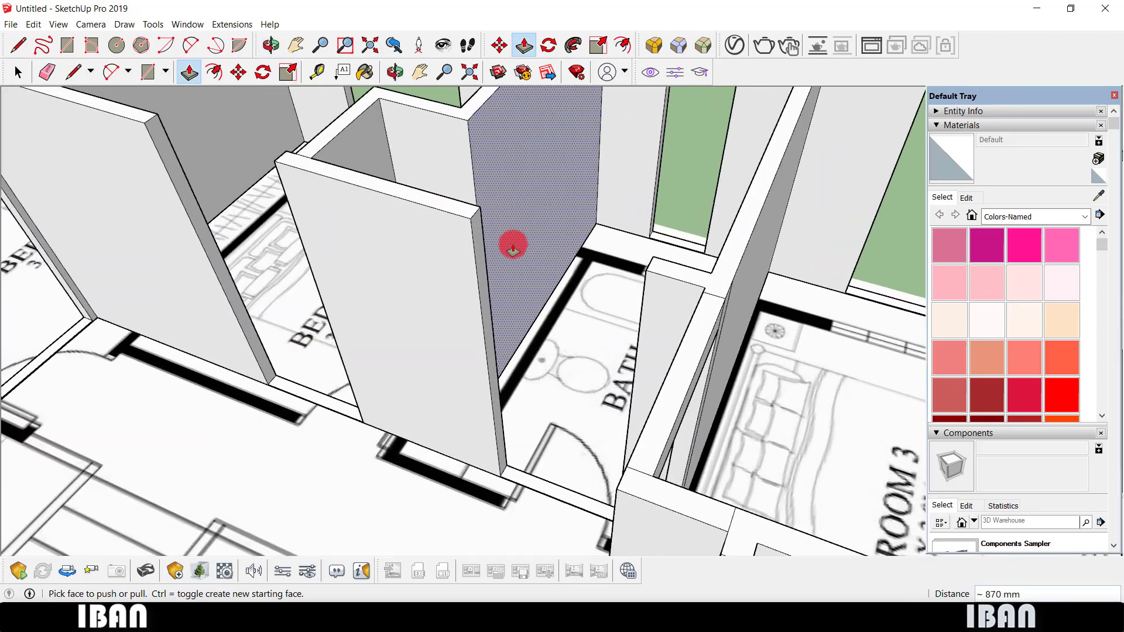
scroll(477, 209, "up", 3)
Move an edge a typed distance of 2 to complete the kitchen doorway header.
key("space")
scroll(482, 217, "up", 2)
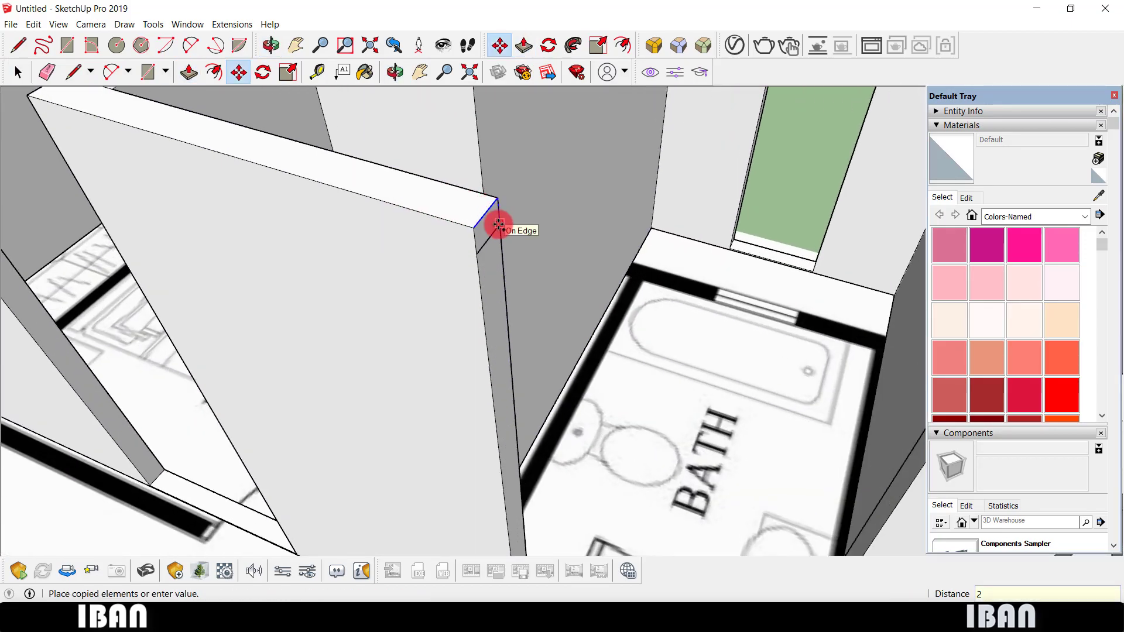
key("space")
scroll(494, 219, "down", 2)
scroll(498, 229, "up", 2)
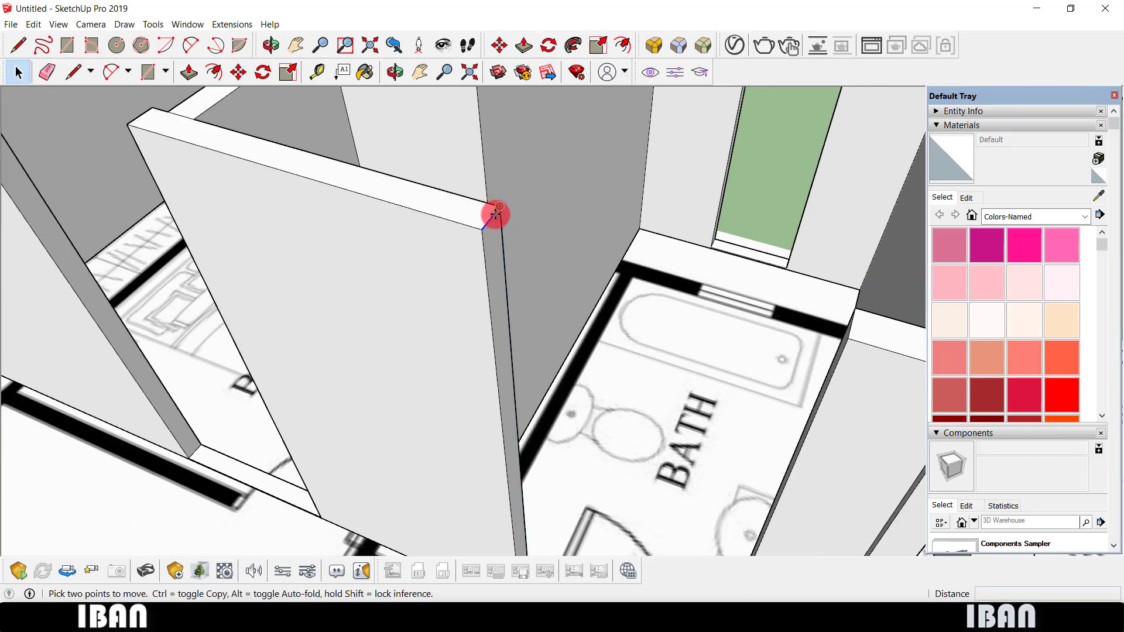
scroll(494, 215, "down", 3)
mouse_move(494, 243)
middle_mouse_down()
mouse_move(728, 283)
mouse_move(454, 243)
middle_mouse_up()
scroll(373, 133, "up", 3)
key("m")
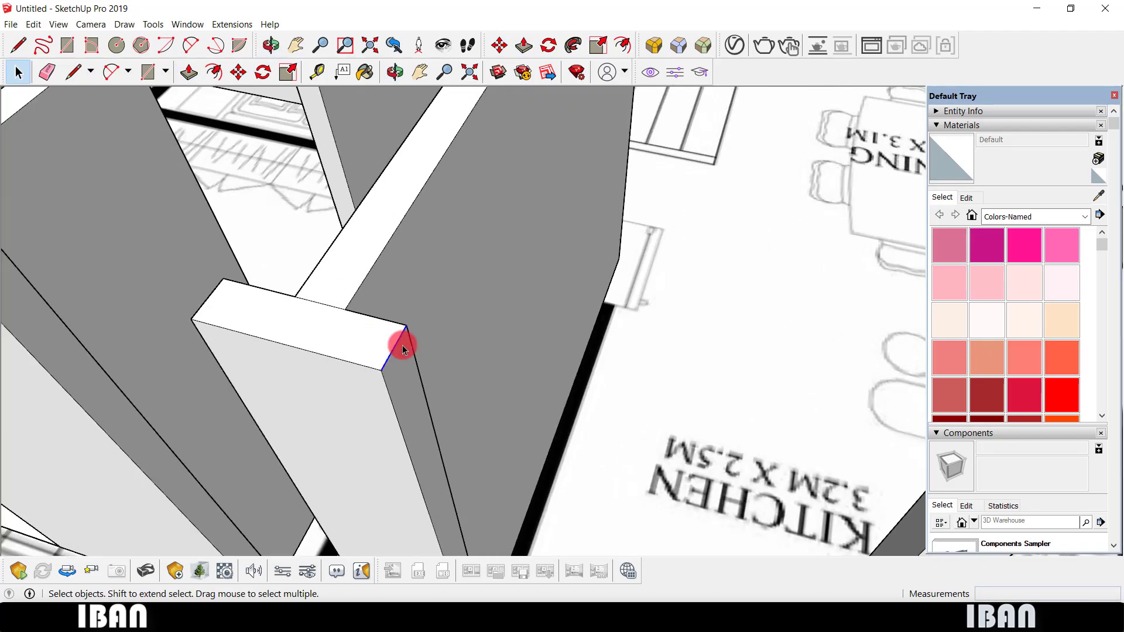
type("2")
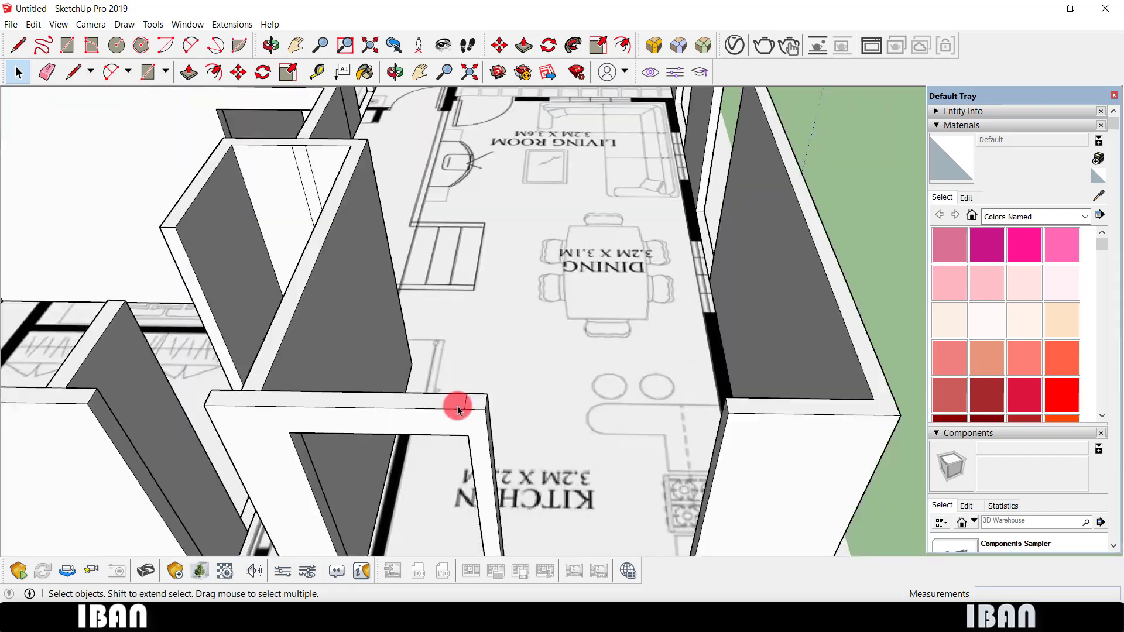
middle_click_drag(458, 406, 443, 363)
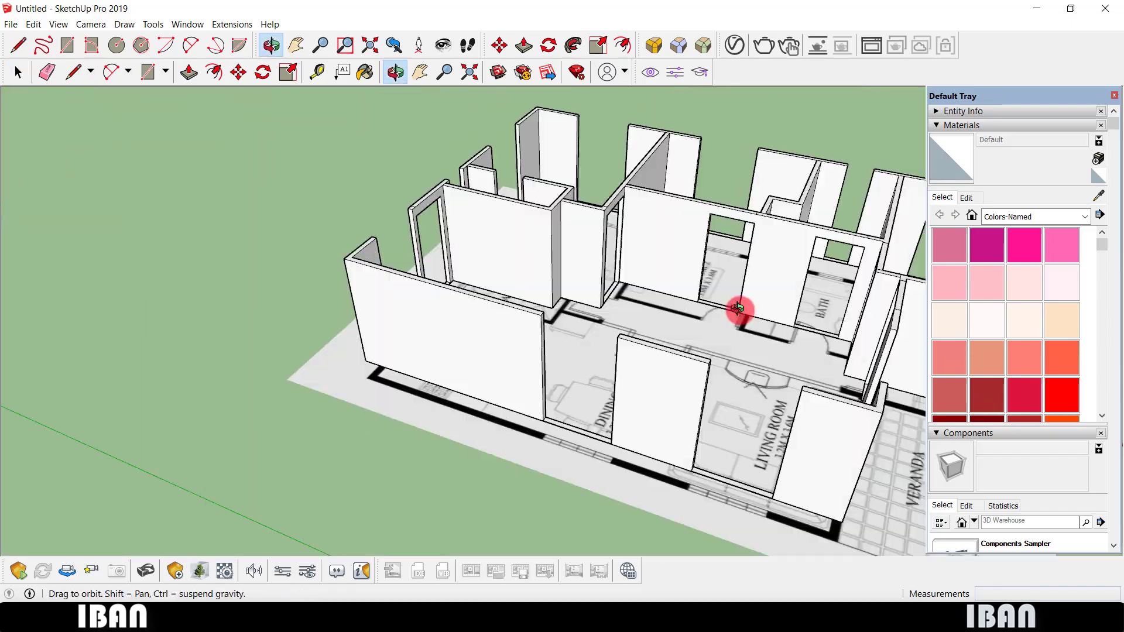
Pull a face on the Bedroom 3 wall upward by 800 mm.
middle_click_drag(466, 388, 538, 247)
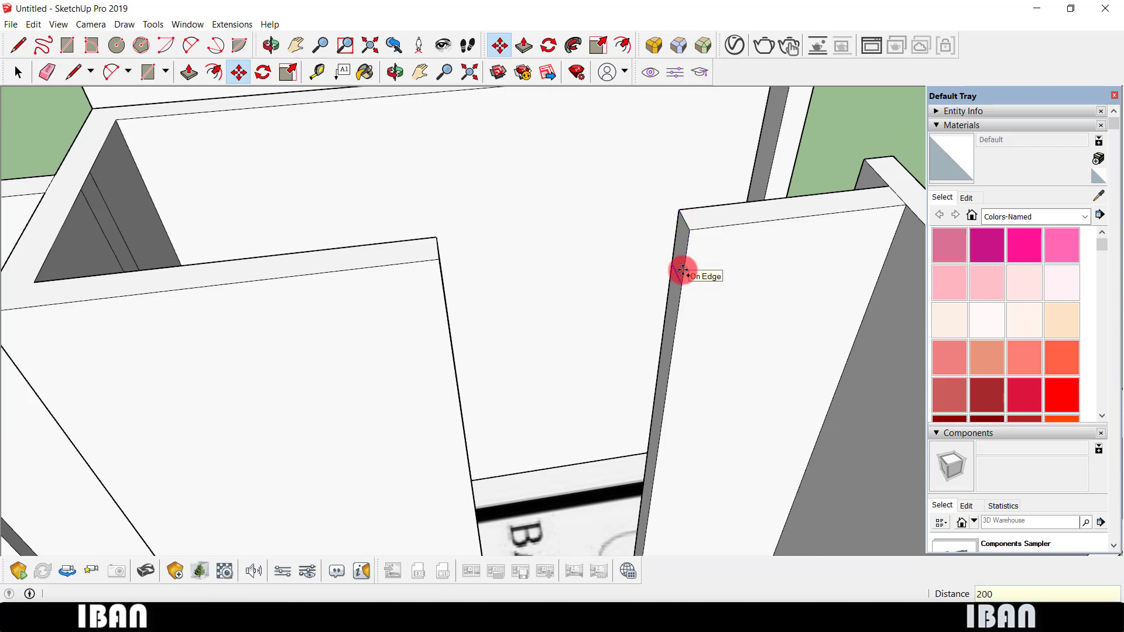
scroll(725, 391, "up", 3)
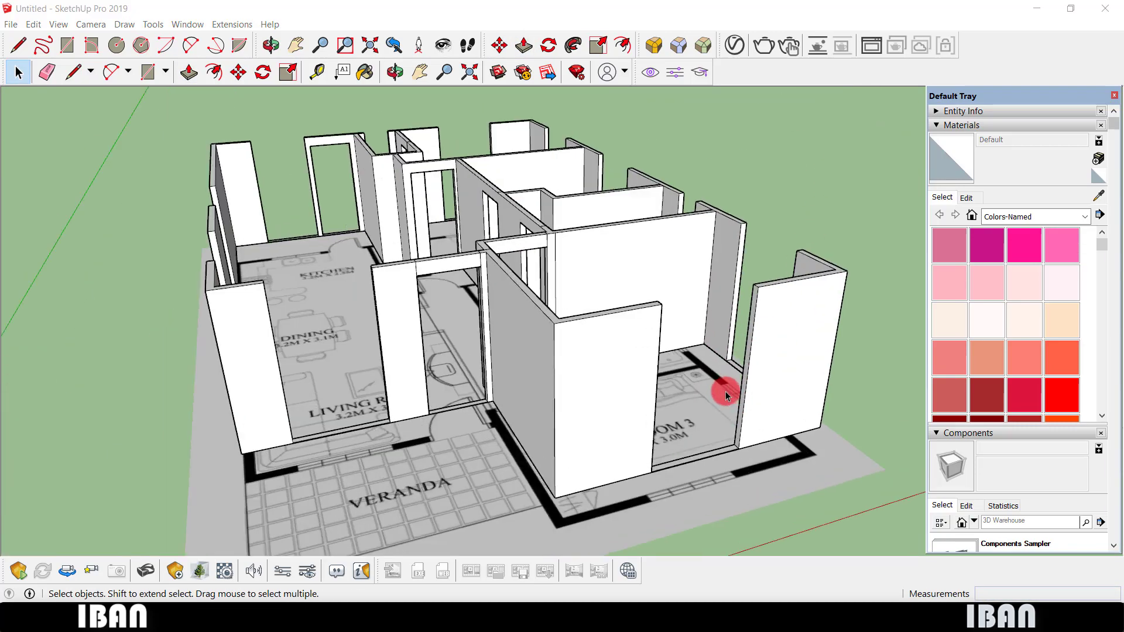
scroll(733, 413, "up", 3)
middle_click_drag(733, 413, 595, 381)
scroll(546, 439, "up", 3)
scroll(542, 444, "up", 2)
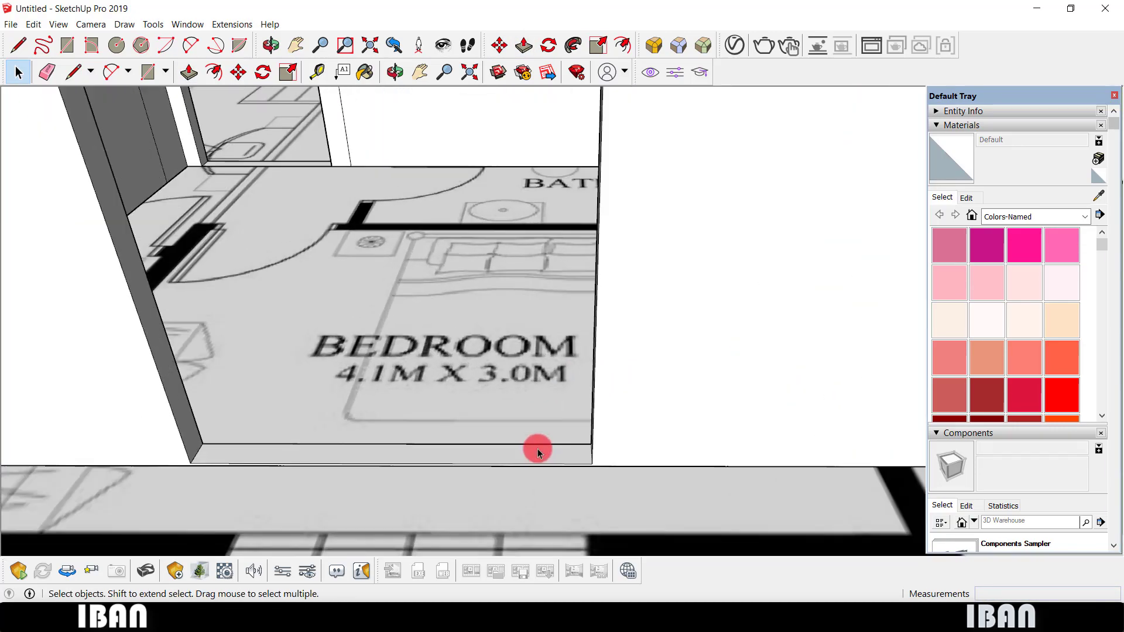
scroll(536, 454, "up", 2)
scroll(553, 453, "up", 2)
key("p")
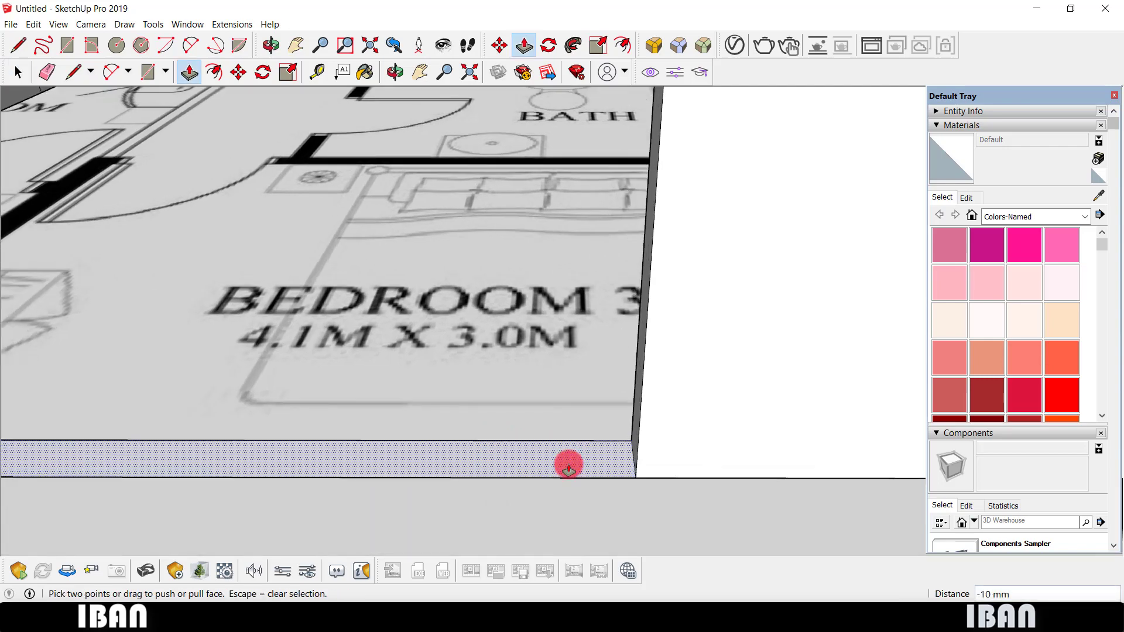
scroll(591, 456, "down", 3)
key("space")
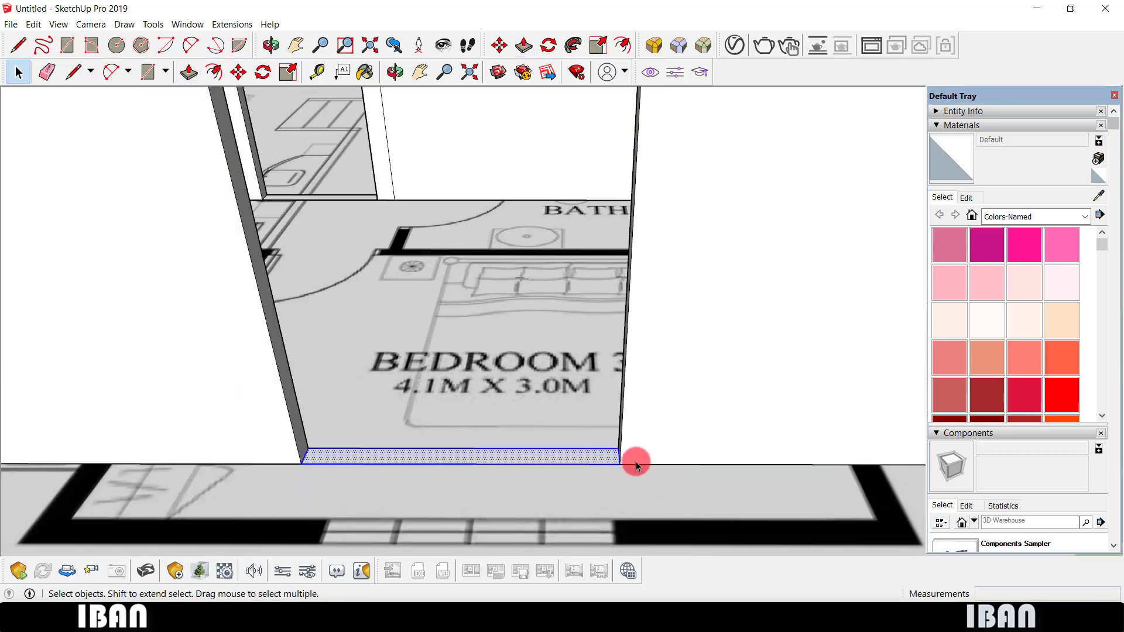
scroll(627, 462, "up", 1)
key("m")
left_click(615, 464)
key("ctrl")
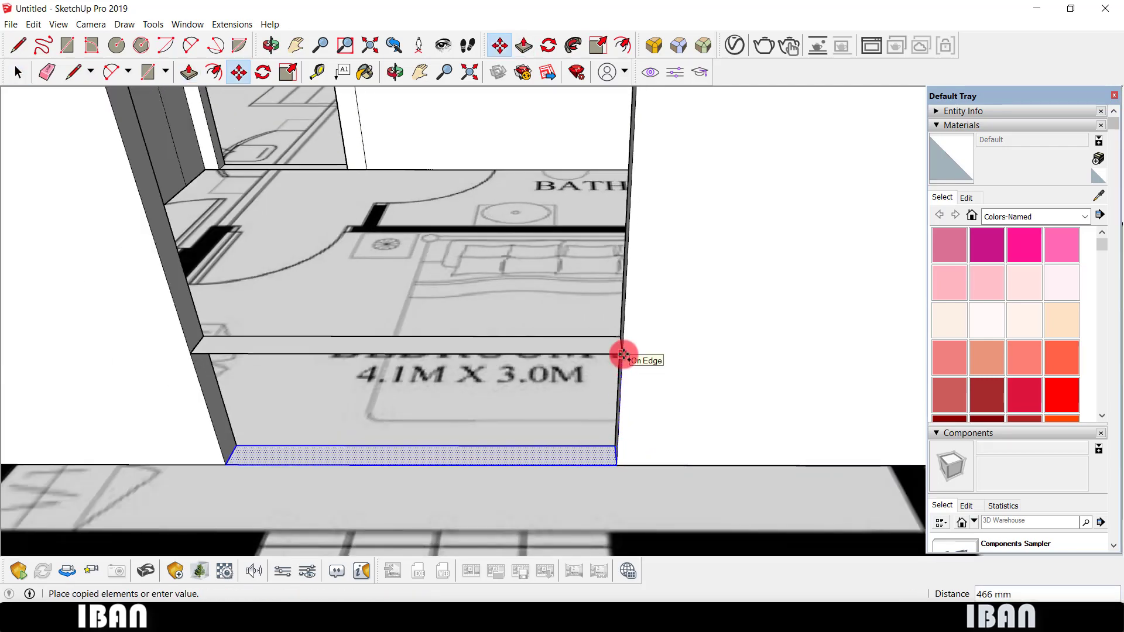
key("space")
left_click(580, 450)
type("800")
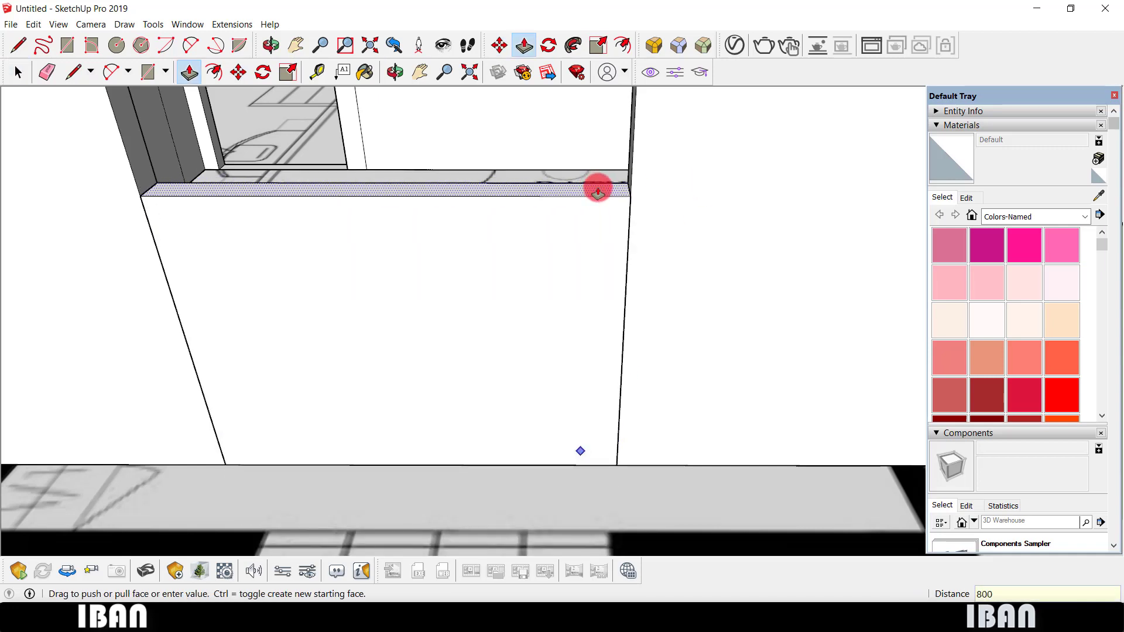
key("Return")
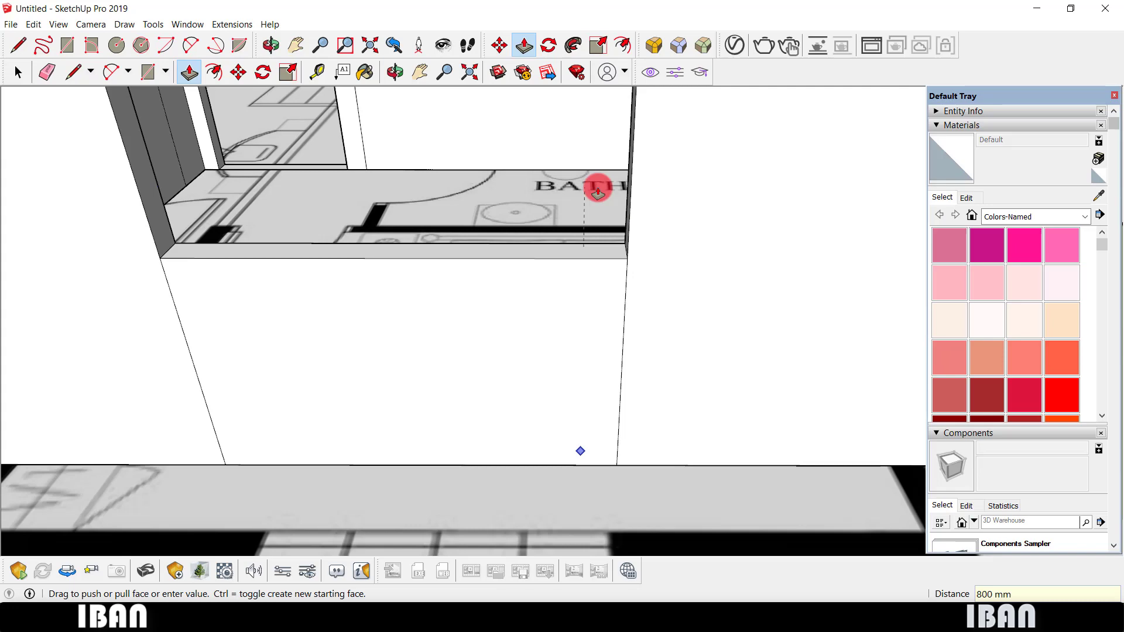
key("space")
scroll(725, 234, "down", 3)
scroll(690, 240, "down", 2)
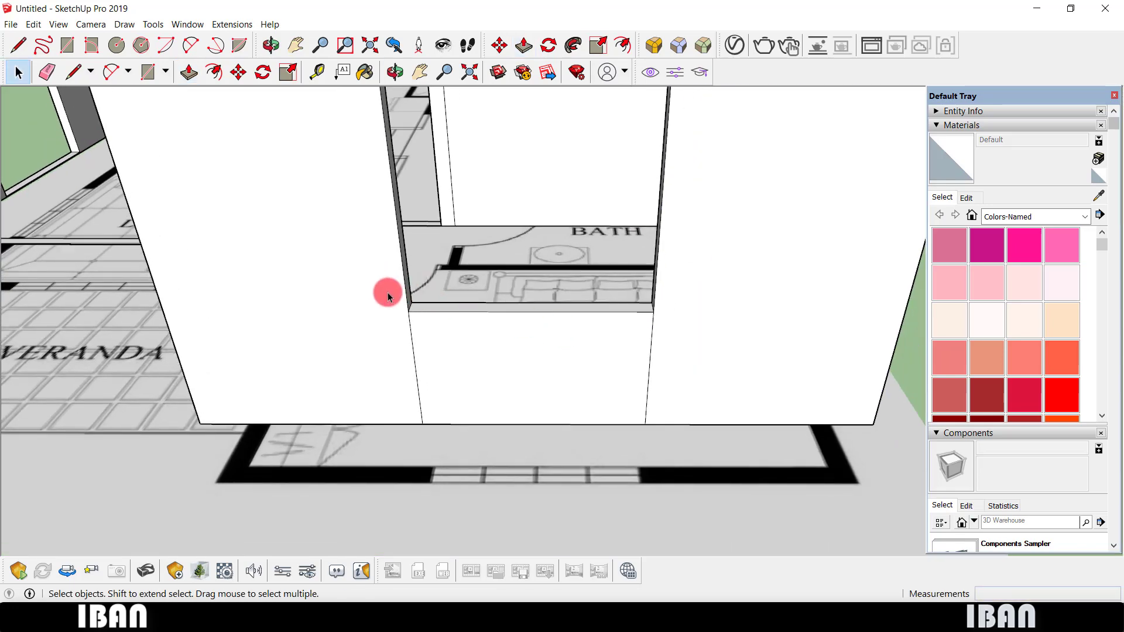
Copy the Bedroom 3 window sill face exactly 800 mm higher.
middle_click_drag(663, 256, 664, 300, "shift")
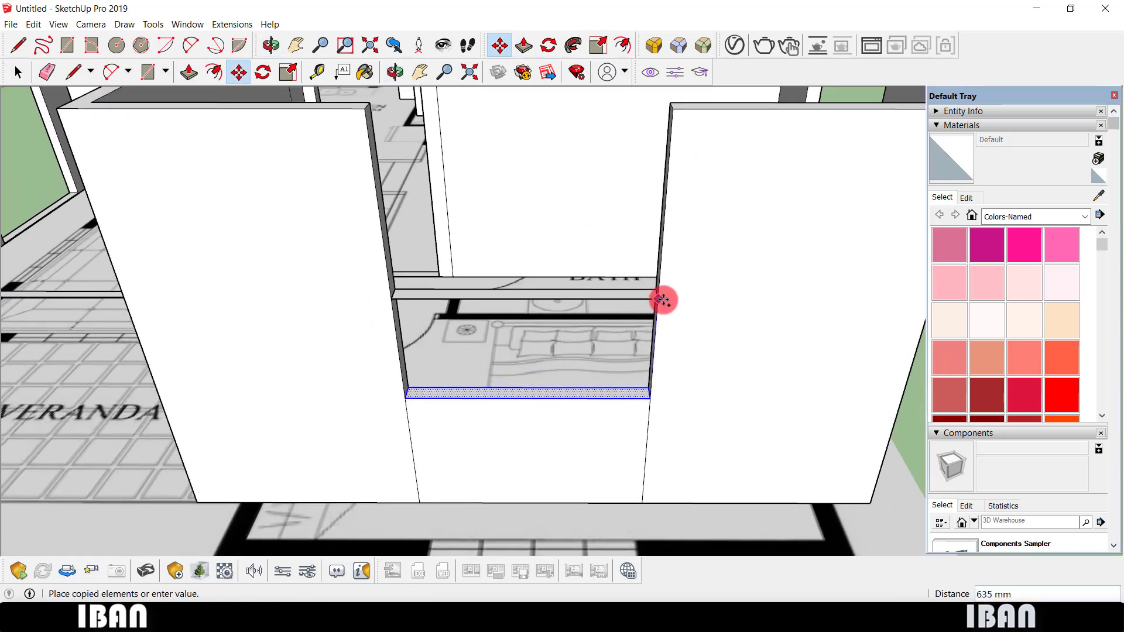
key("space")
scroll(490, 441, "up", 3)
middle_click_drag(489, 442, 308, 402)
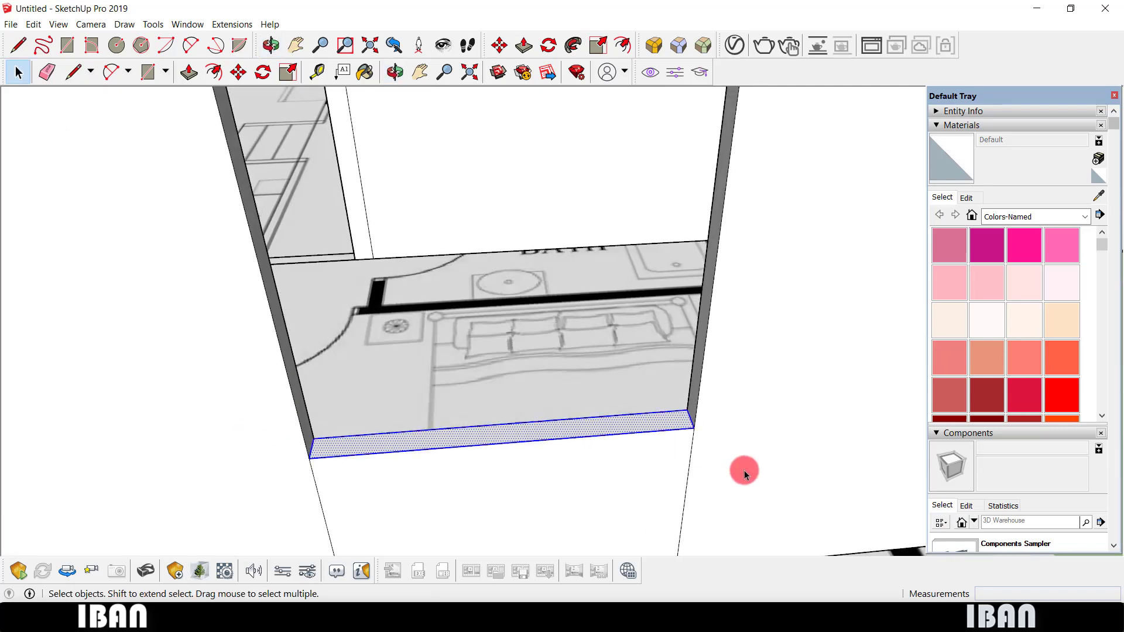
scroll(686, 434, "up", 2)
key("m")
key("space")
scroll(706, 412, "down", 3)
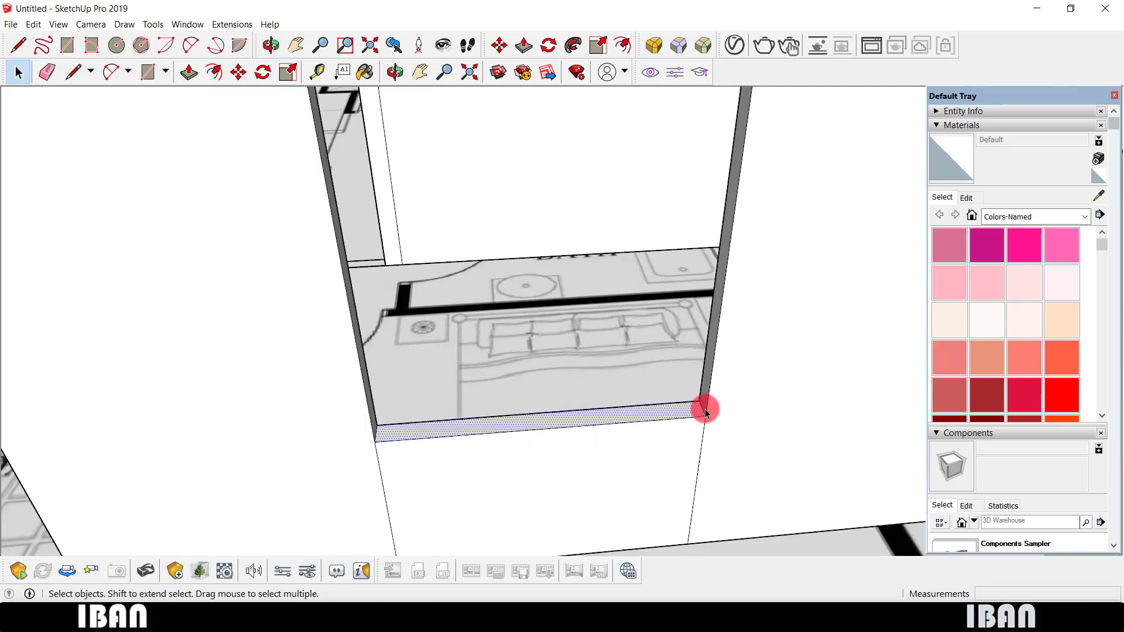
middle_click_drag(702, 416, 612, 426)
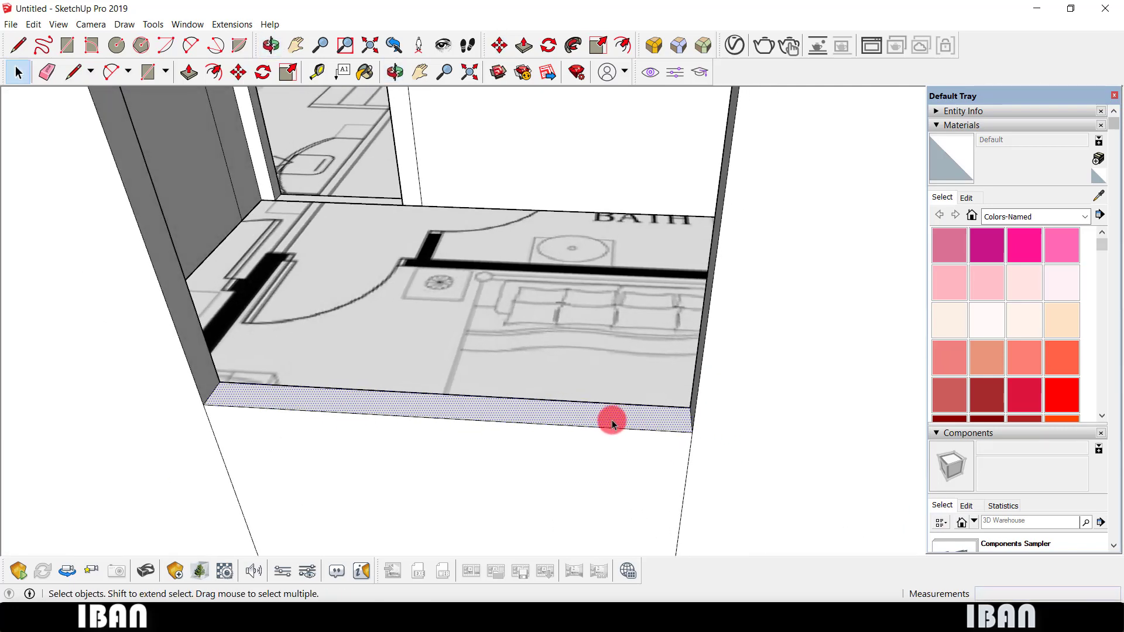
key("m")
scroll(689, 432, "up", 2)
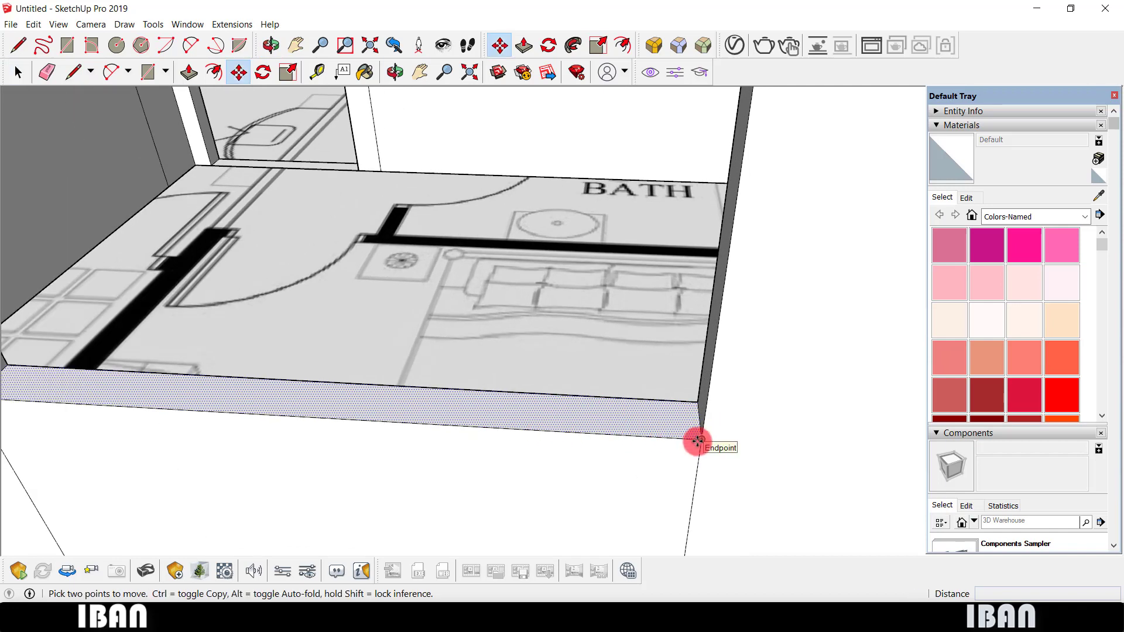
key("ctrl")
left_click(697, 441)
type("00")
key("Return")
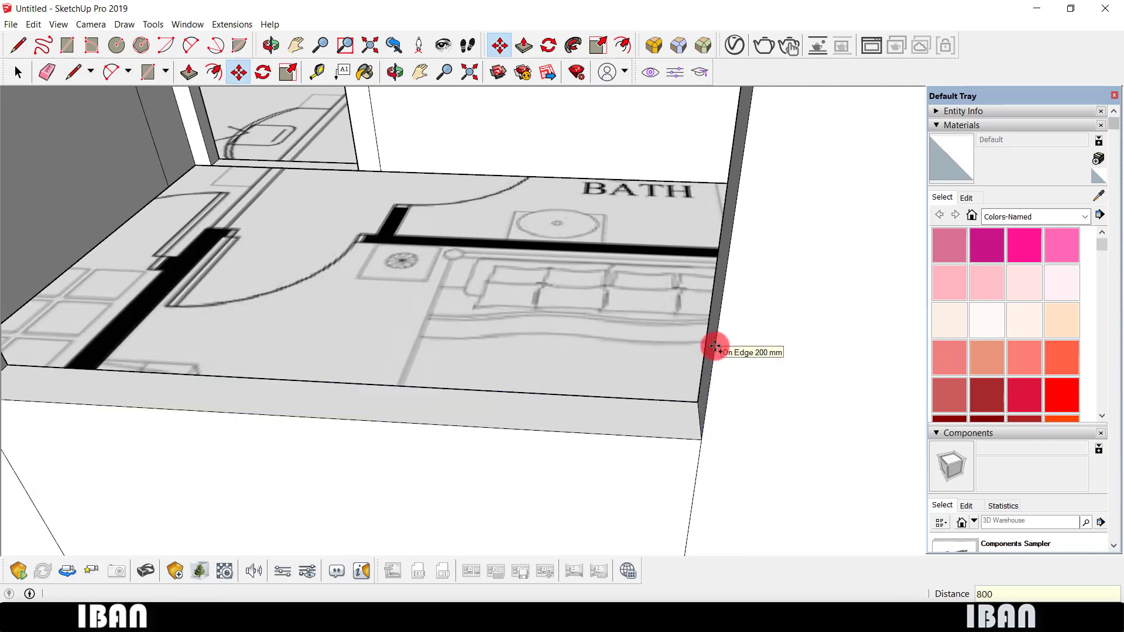
key("space")
mouse_move(714, 349)
middle_mouse_down()
mouse_move(753, 402)
mouse_move(747, 375)
middle_mouse_up()
Raise the copied face to the wall top as a lintel, then push its underside to size the opening.
left_click_drag(725, 344, 758, 200)
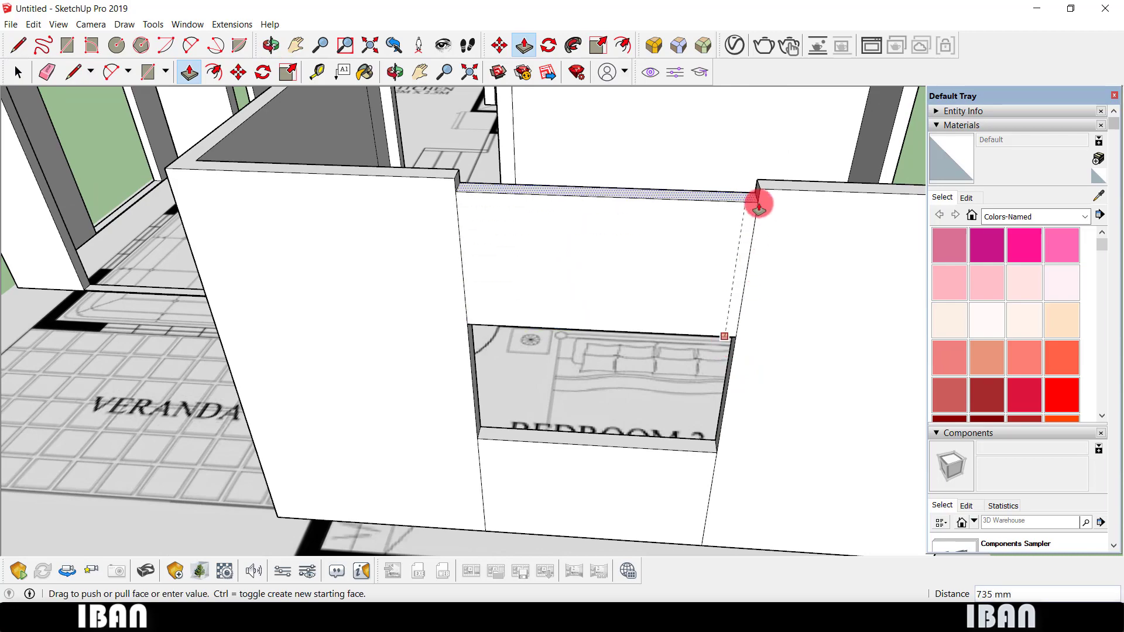
key("space")
mouse_move(757, 201)
middle_mouse_down()
mouse_move(535, 183)
mouse_move(584, 212)
mouse_move(494, 246)
mouse_move(441, 455)
mouse_move(560, 221)
mouse_move(660, 218)
mouse_move(568, 195)
middle_mouse_up()
scroll(655, 215, "up", 5)
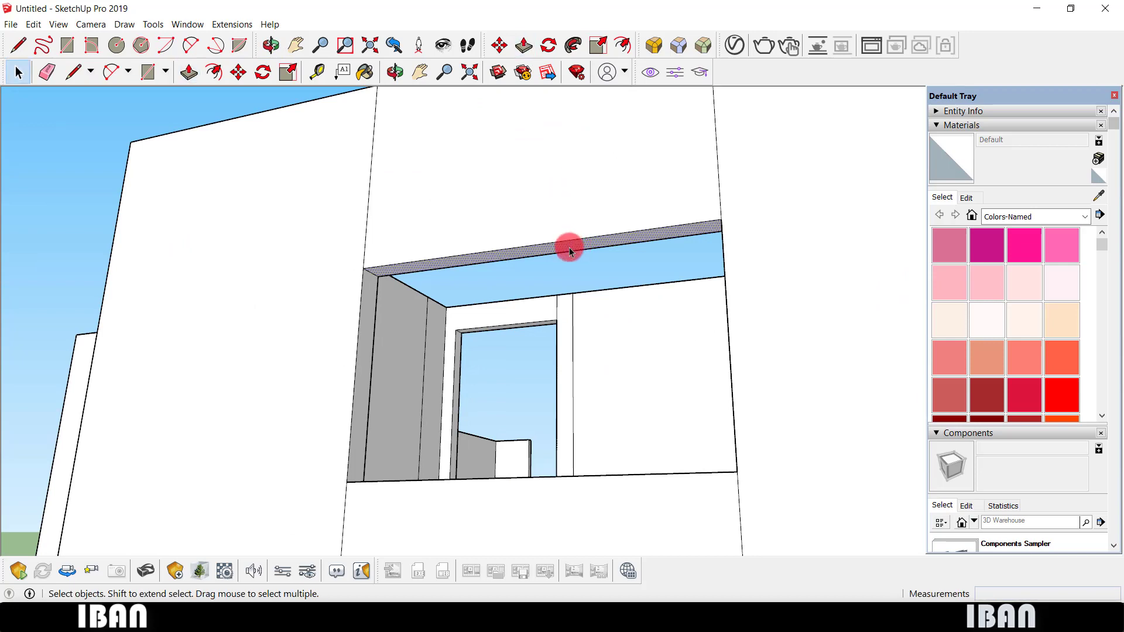
left_click_drag(557, 235, 563, 212)
type("20")
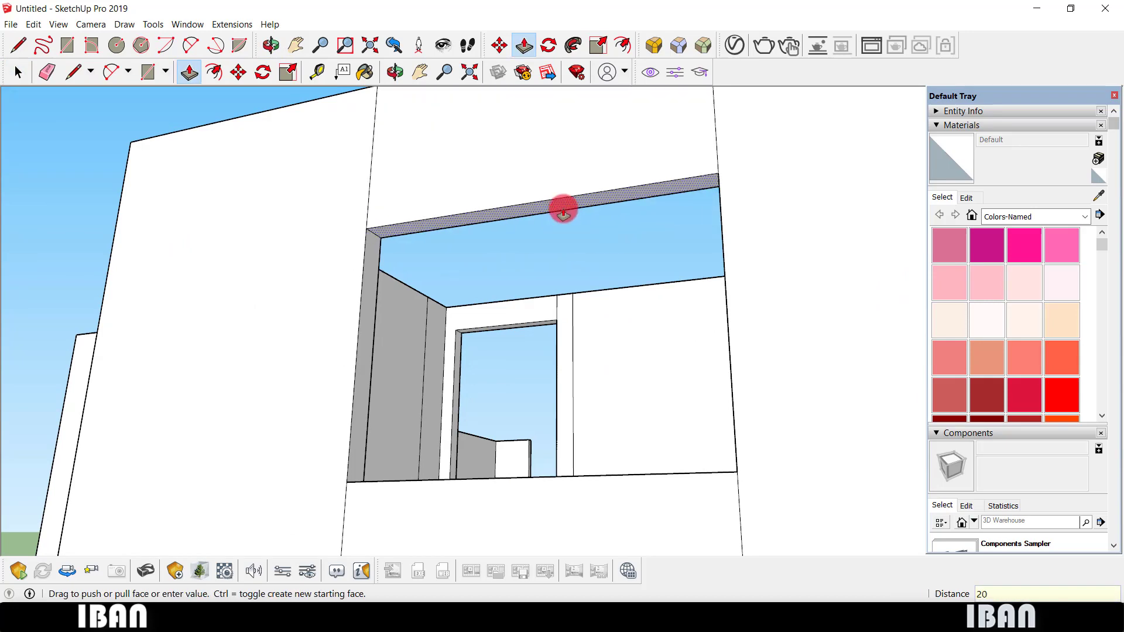
key("Return")
key("space")
mouse_move(544, 221)
middle_mouse_down()
mouse_move(646, 320)
mouse_move(603, 248)
mouse_move(653, 311)
mouse_move(602, 271)
mouse_move(736, 432)
mouse_move(679, 416)
middle_mouse_up()
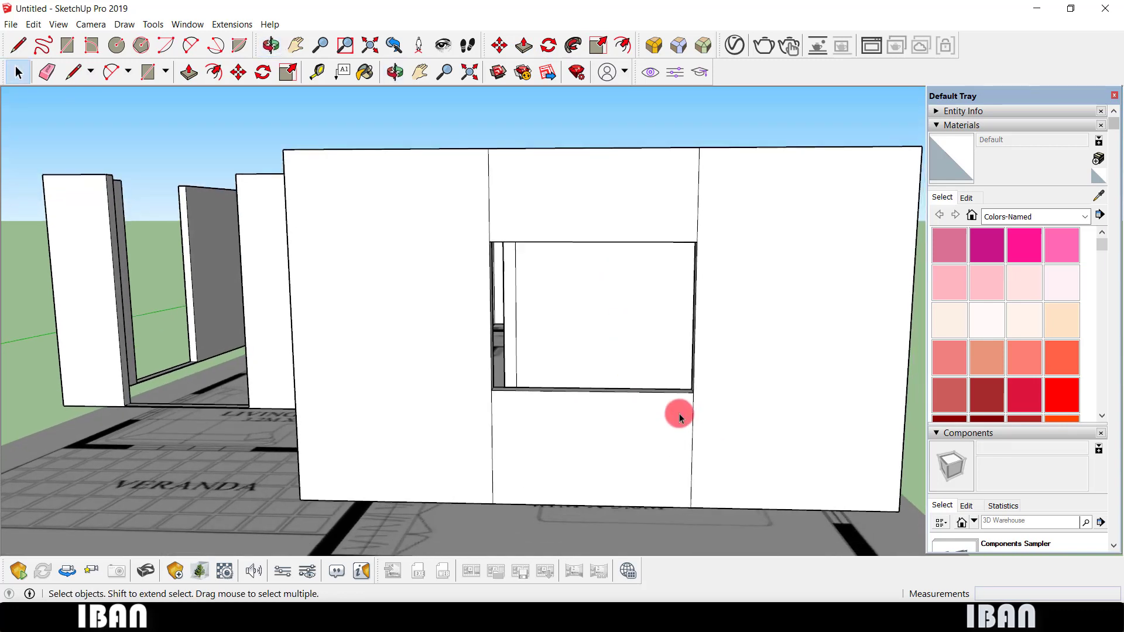
scroll(679, 417, "up", 2)
Cancel a line started across the window and orbit to an oblique house overview.
key("l")
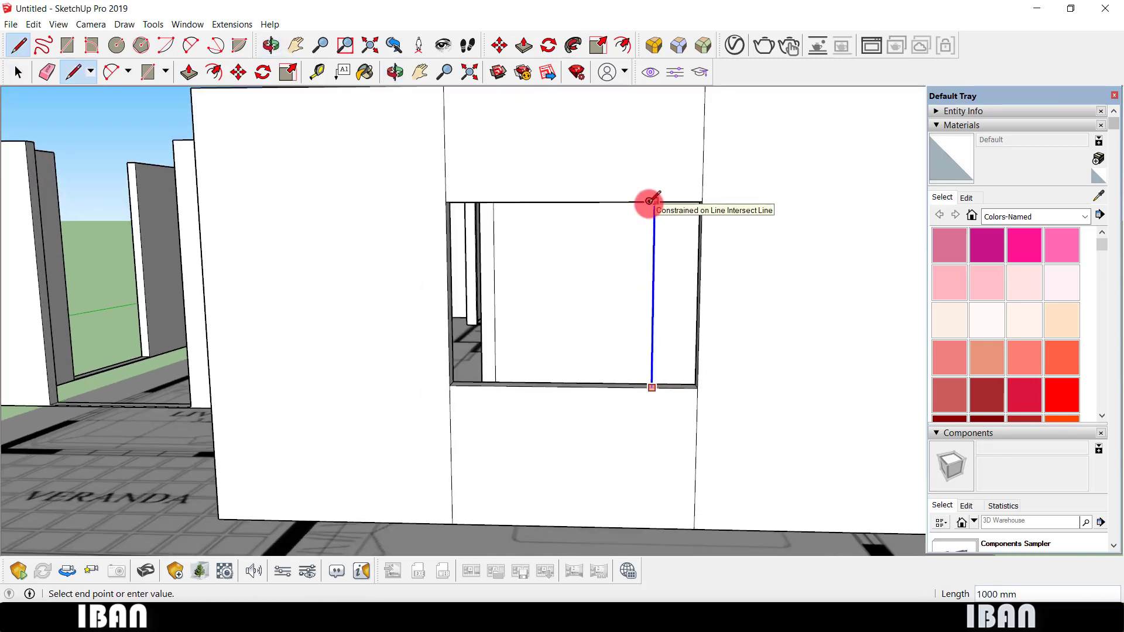
key("space")
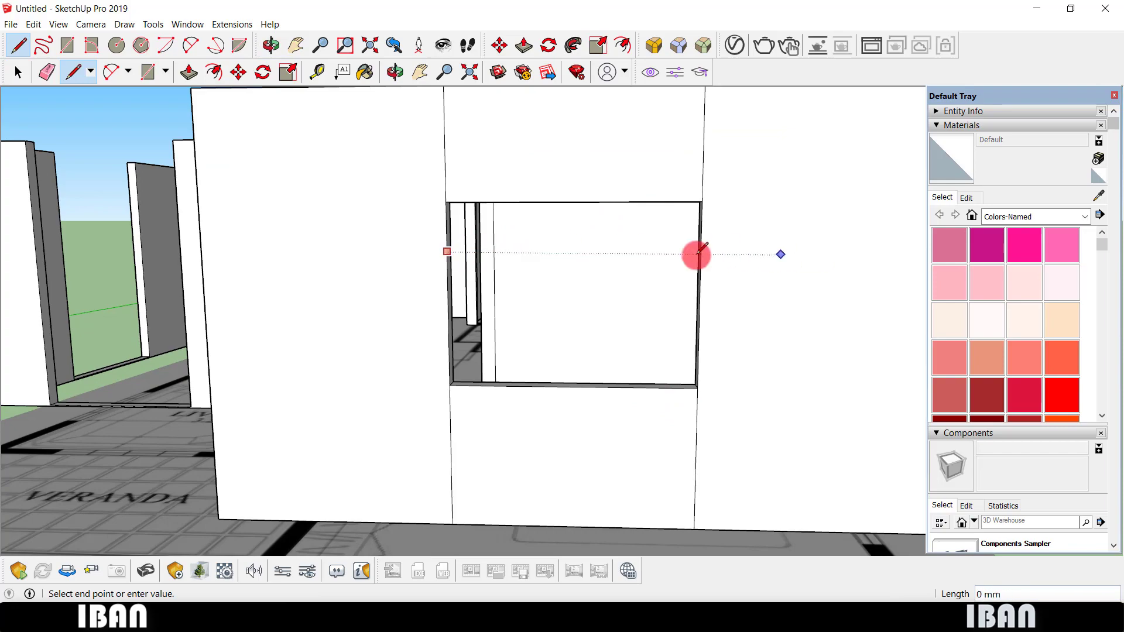
key("space")
scroll(701, 252, "down", 3)
mouse_move(700, 251)
middle_mouse_down()
mouse_move(456, 322)
mouse_move(457, 301)
mouse_move(631, 297)
middle_mouse_up()
scroll(478, 384, "up", 3)
scroll(532, 354, "up", 3)
Push/Pull the face under the Bedroom 3 window up to form its sill.
scroll(464, 407, "up", 3)
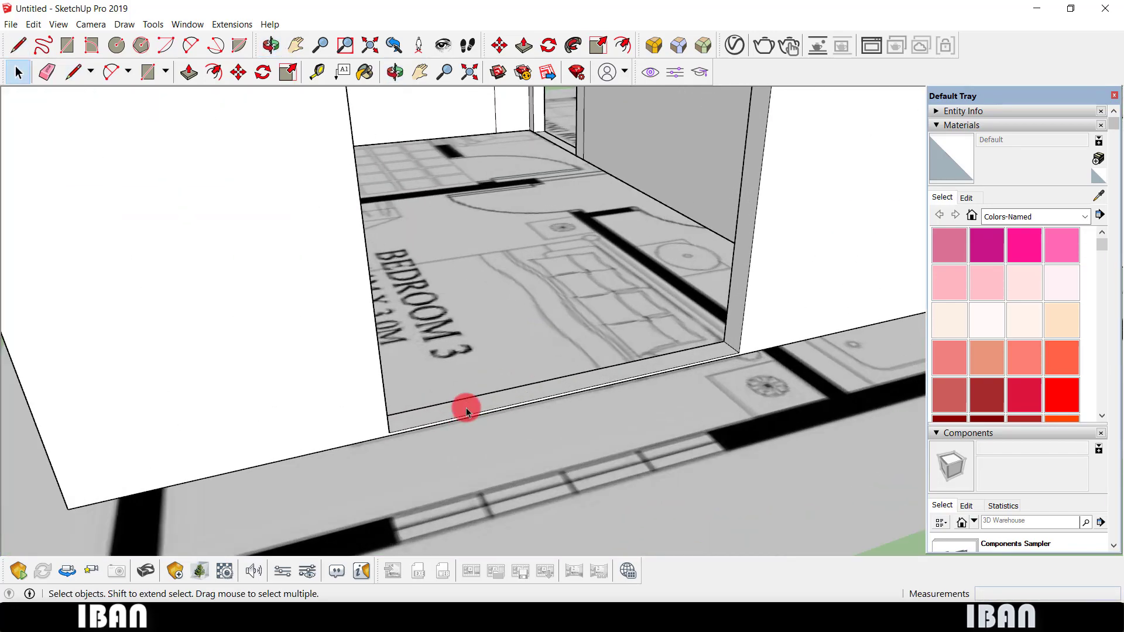
key("p")
left_click(456, 420)
left_click_drag(457, 421, 448, 345)
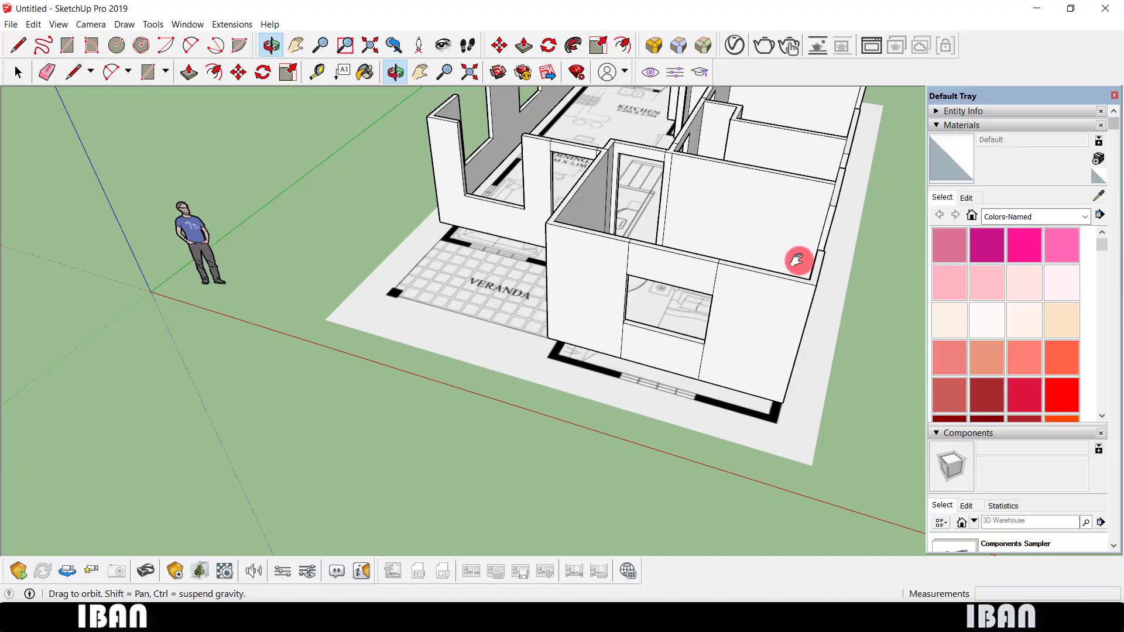
key("space")
Lift a copy of the living-room sill upward to form the window lintel.
scroll(446, 194, "up", 5)
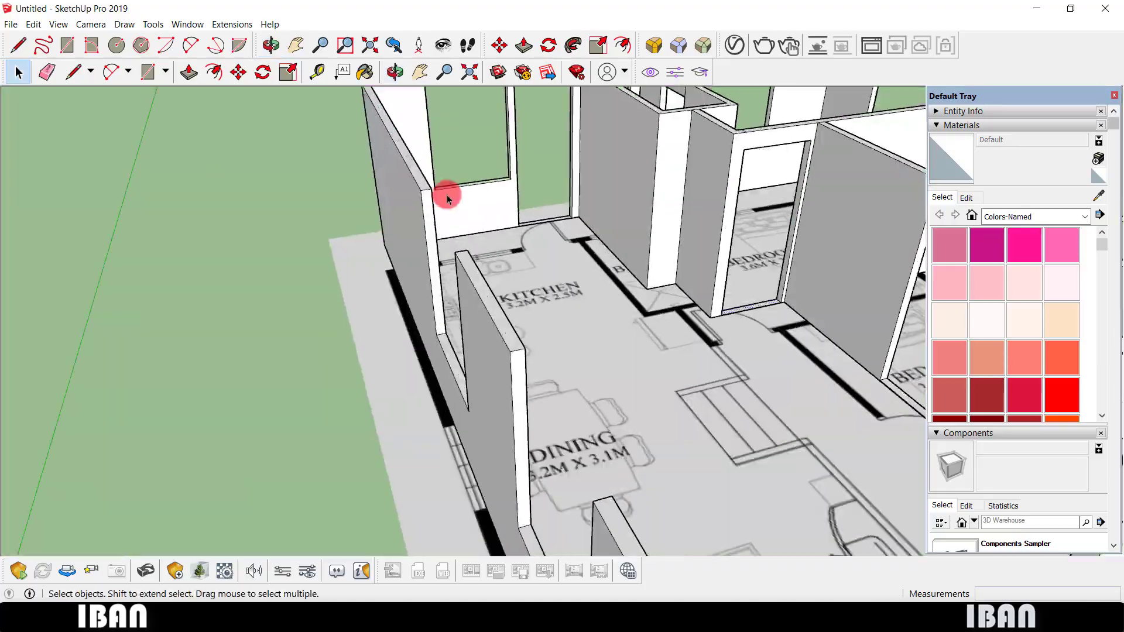
middle_click_drag(447, 193, 485, 329)
scroll(555, 318, "up", 3)
scroll(673, 387, "up", 2)
scroll(673, 386, "down", 2)
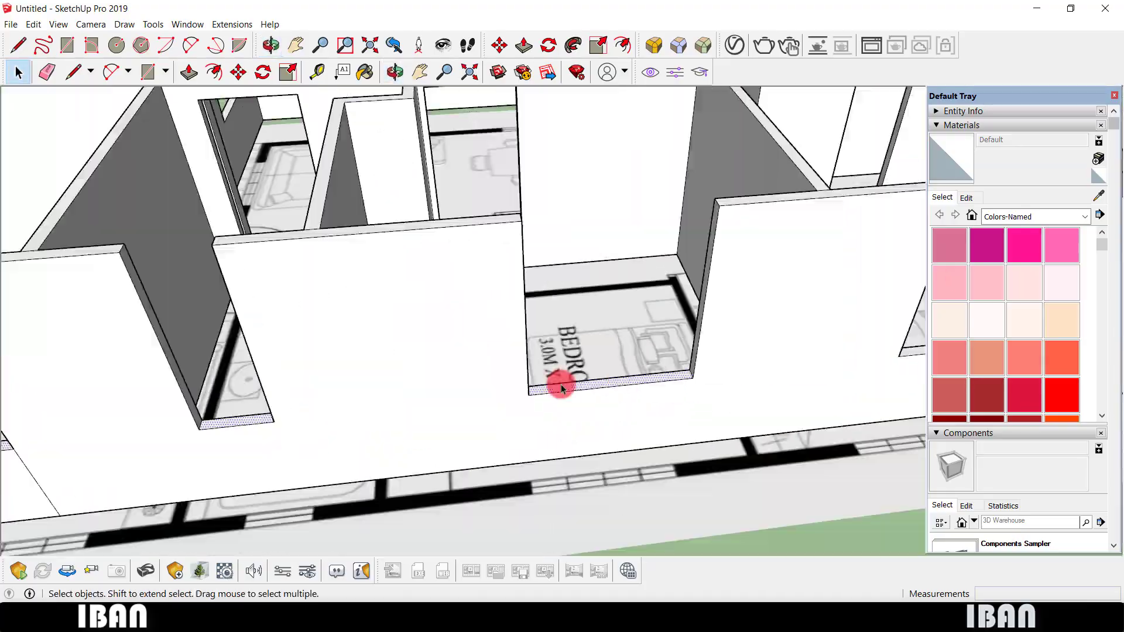
scroll(562, 381, "down", 2)
scroll(539, 417, "up", 2)
mouse_move(510, 359)
middle_mouse_down()
mouse_move(710, 301)
mouse_move(357, 402)
mouse_move(702, 364)
middle_mouse_up()
key("p")
scroll(379, 379, "up", 2)
middle_click_drag(378, 379, 574, 233)
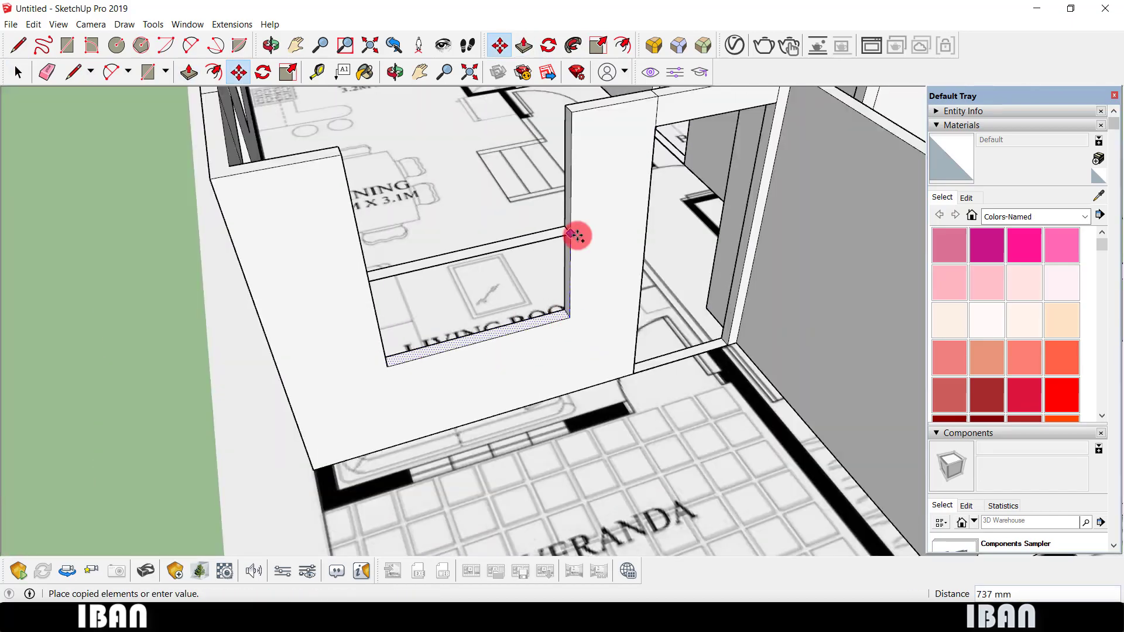
scroll(572, 110, "up", 1)
Orbit to inspect an interior door opening, then view the whole house.
key("space")
scroll(658, 228, "down", 5)
middle_click_drag(657, 228, 434, 321)
scroll(433, 322, "up", 2)
scroll(433, 322, "up", 2)
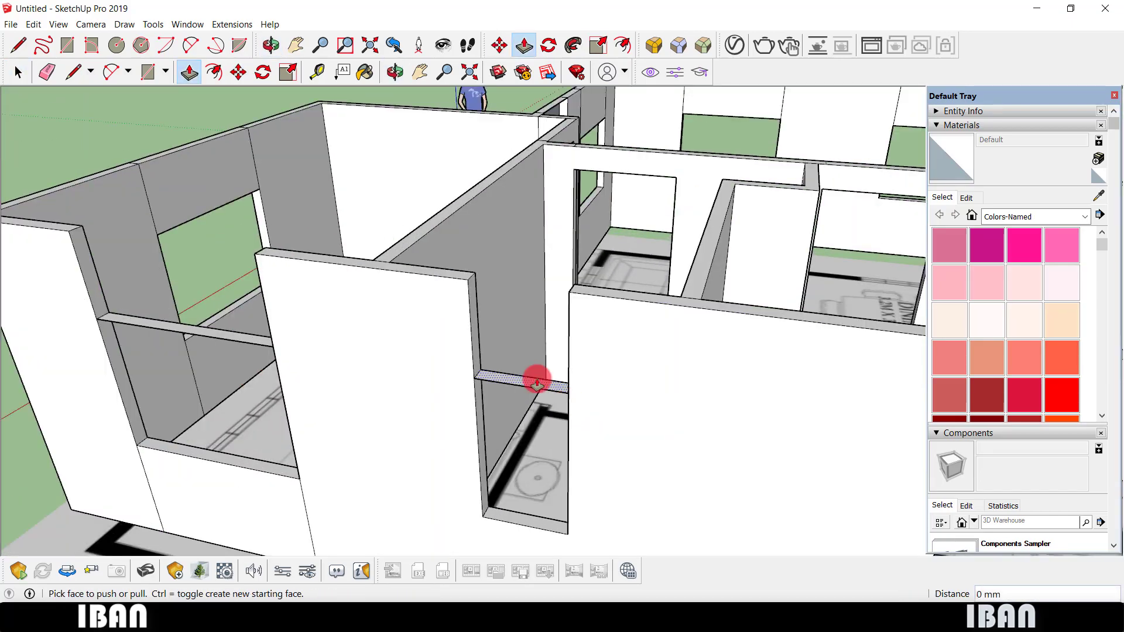
scroll(532, 381, "down", 5)
mouse_move(532, 381)
middle_mouse_down()
mouse_move(494, 276)
mouse_move(534, 221)
mouse_move(554, 346)
mouse_move(414, 241)
mouse_move(501, 381)
mouse_move(564, 275)
middle_mouse_up()
scroll(553, 346, "up", 3)
scroll(502, 381, "down", 3)
scroll(528, 440, "up", 2)
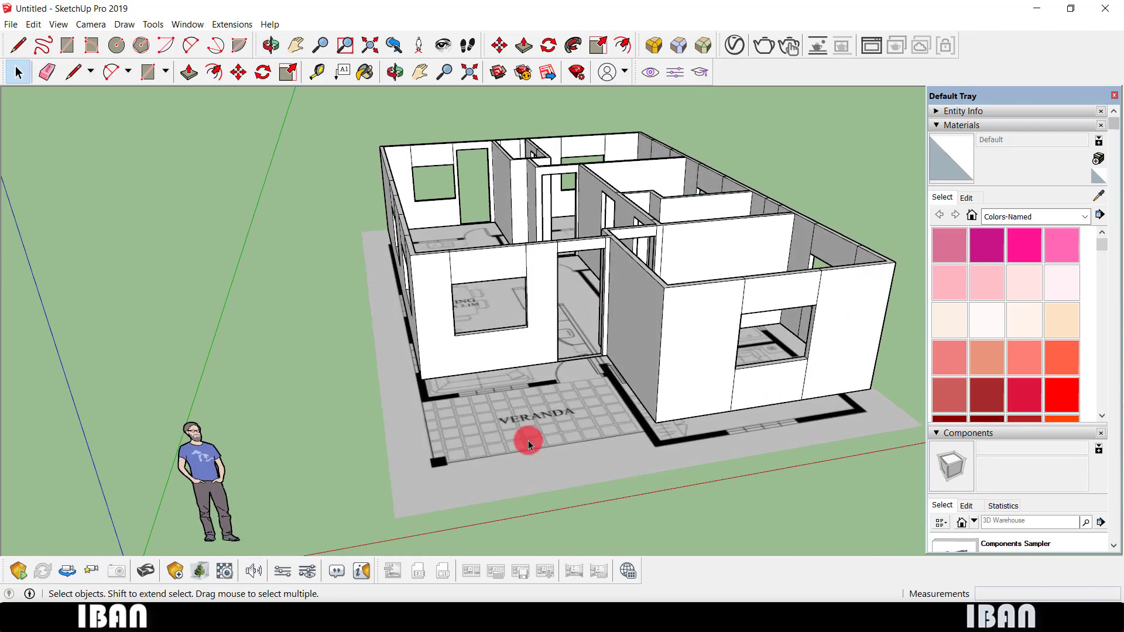
scroll(528, 440, "down", 3)
mouse_move(577, 384)
middle_mouse_down()
mouse_move(602, 396)
mouse_move(602, 283)
mouse_move(356, 346)
mouse_move(677, 344)
mouse_move(547, 354)
middle_mouse_up()
scroll(477, 344, "down", 3)
mouse_move(476, 343)
middle_mouse_down()
mouse_move(664, 358)
mouse_move(605, 351)
middle_mouse_up()
scroll(449, 379, "up", 2)
mouse_move(449, 379)
middle_mouse_down()
mouse_move(520, 427)
mouse_move(643, 373)
mouse_move(413, 318)
mouse_move(585, 299)
middle_mouse_up()
scroll(521, 259, "up", 3)
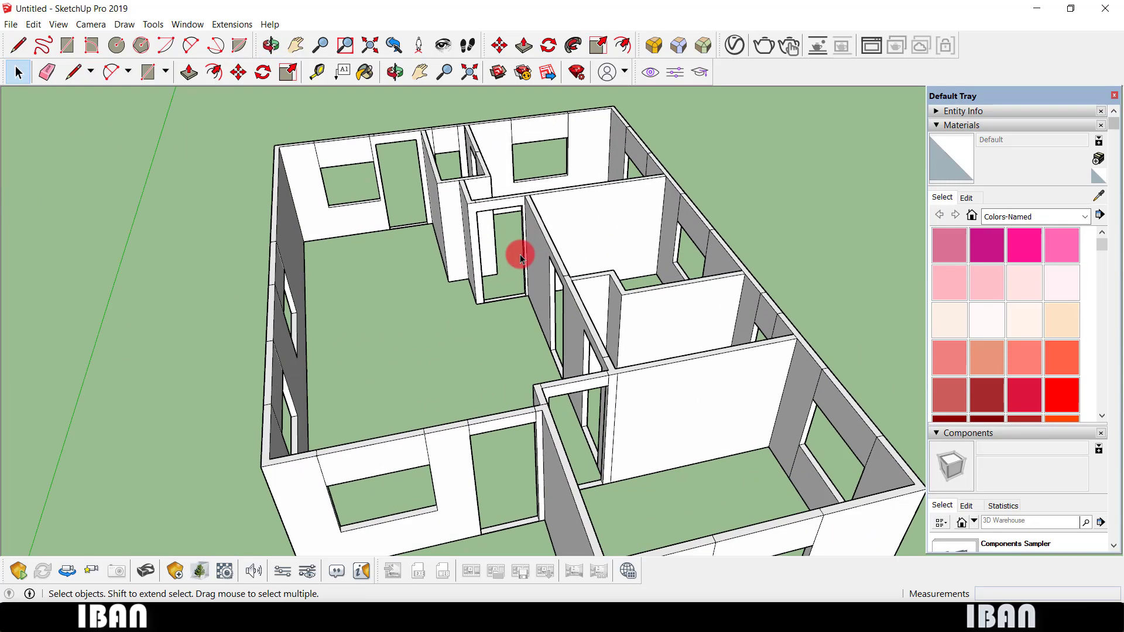
mouse_move(519, 251)
middle_mouse_down()
mouse_move(642, 338)
mouse_move(592, 326)
mouse_move(396, 348)
mouse_move(306, 376)
mouse_move(520, 331)
mouse_move(622, 332)
middle_mouse_up()
scroll(520, 332, "down", 5)
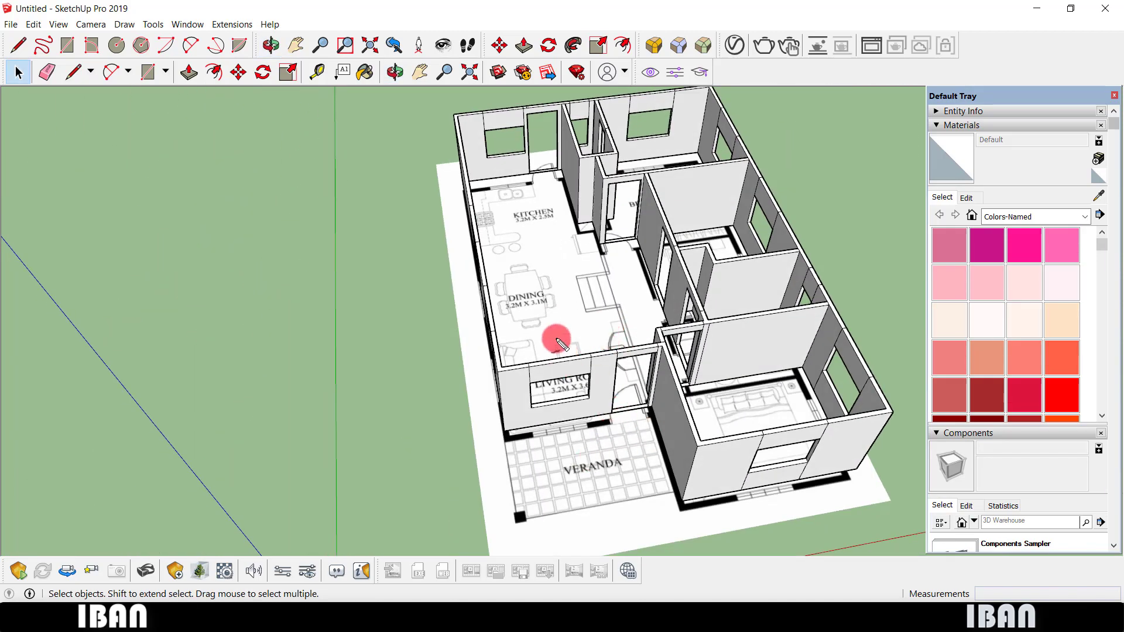
mouse_move(603, 342)
left_mouse_down()
mouse_move(588, 321)
mouse_move(612, 300)
left_mouse_up()
left_click_drag(620, 257, 638, 318)
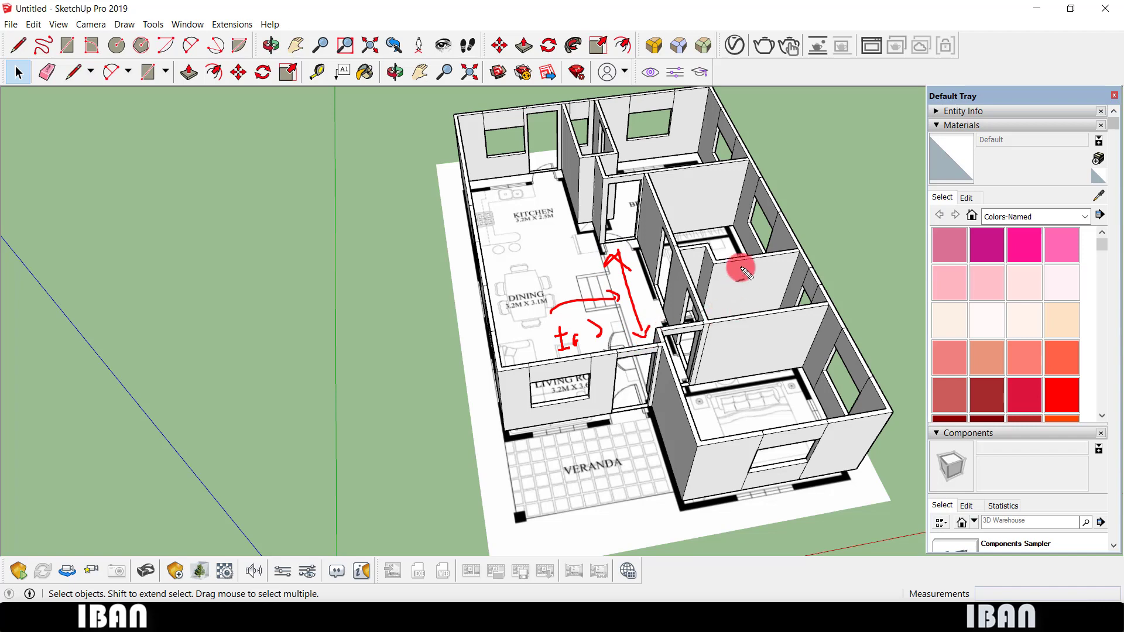
middle_click_drag(727, 243, 702, 444)
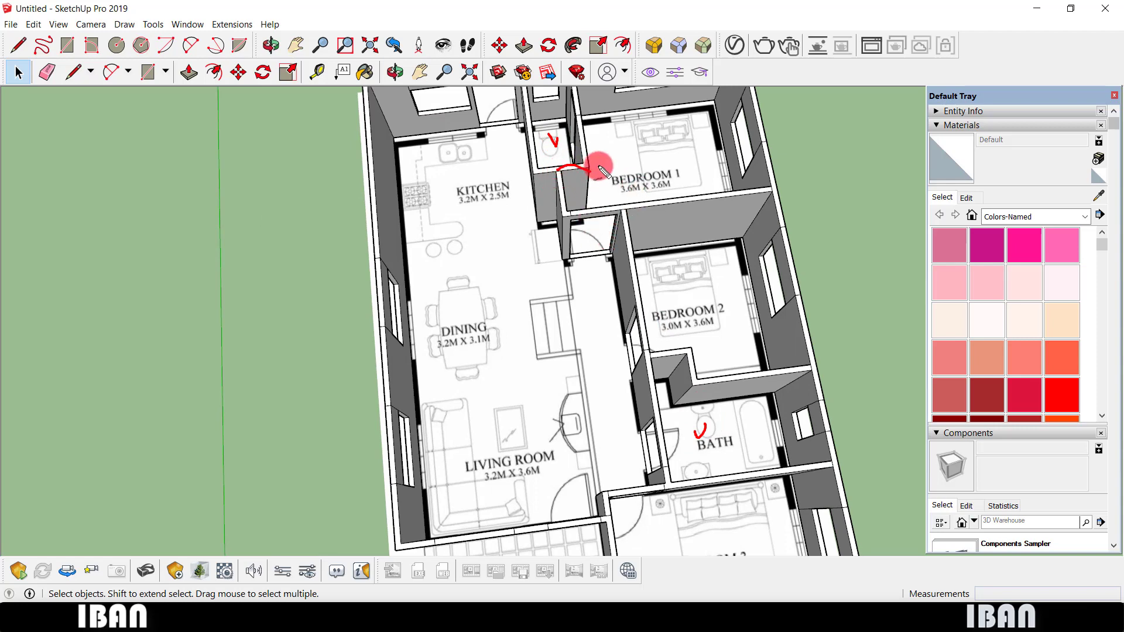
left_click_drag(682, 428, 641, 448)
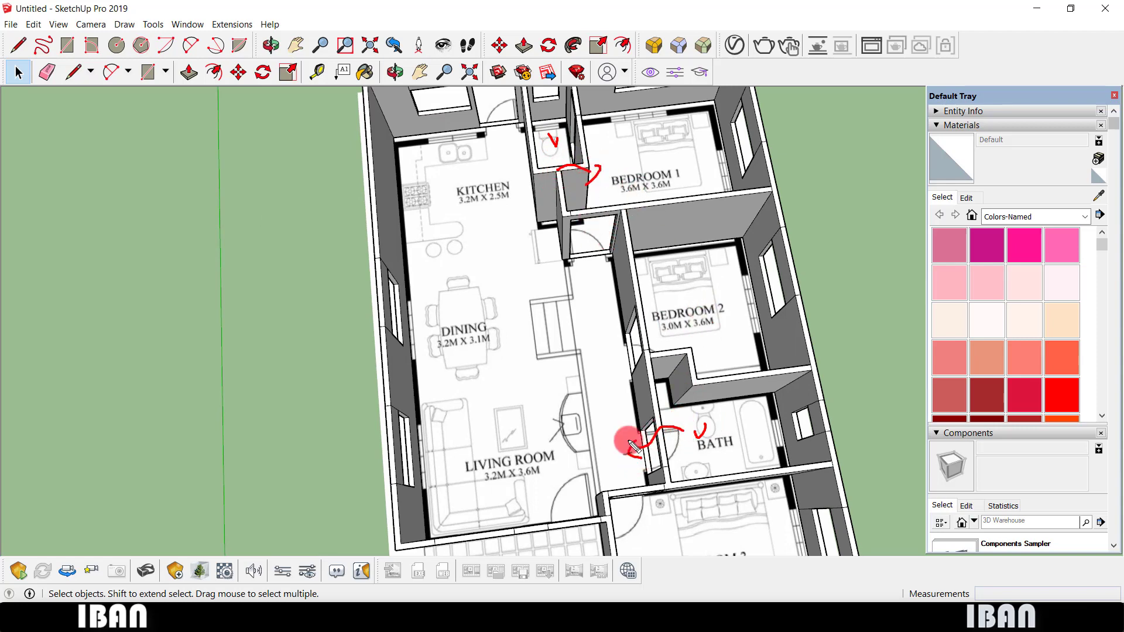
scroll(590, 376, "down", 5)
scroll(590, 352, "up", 5)
middle_click_drag(583, 381, 451, 240)
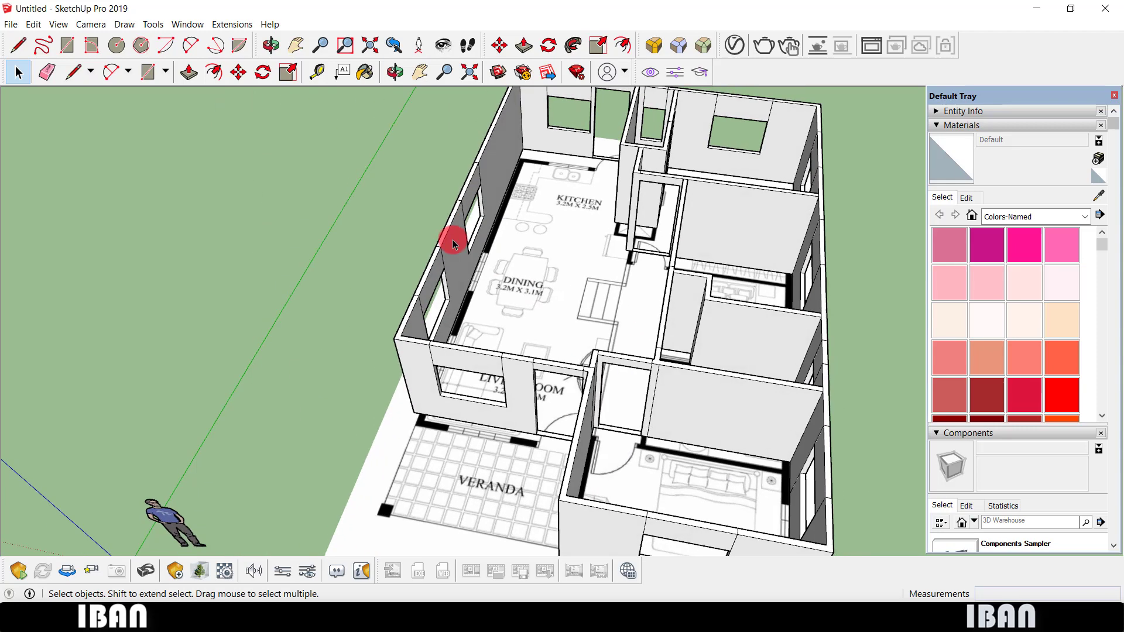
scroll(424, 334, "down", 3)
mouse_move(424, 333)
middle_mouse_down()
mouse_move(502, 351)
mouse_move(637, 352)
mouse_move(617, 235)
mouse_move(441, 244)
mouse_move(442, 316)
mouse_move(694, 383)
mouse_move(459, 402)
mouse_move(460, 419)
middle_mouse_up()
scroll(504, 359, "up", 3)
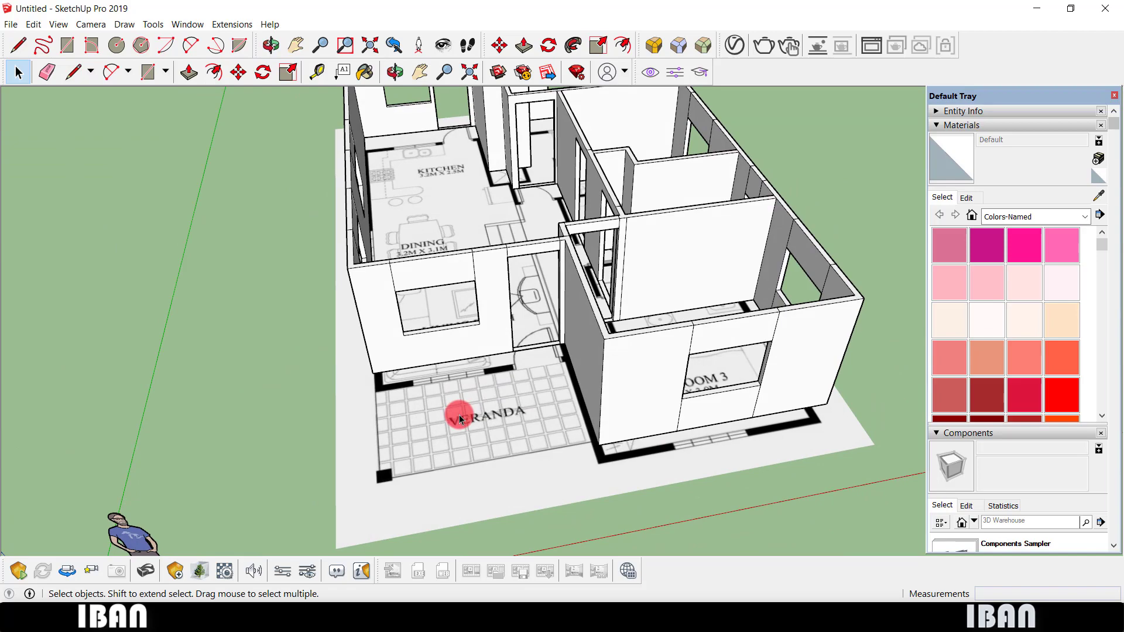
scroll(459, 413, "down", 3)
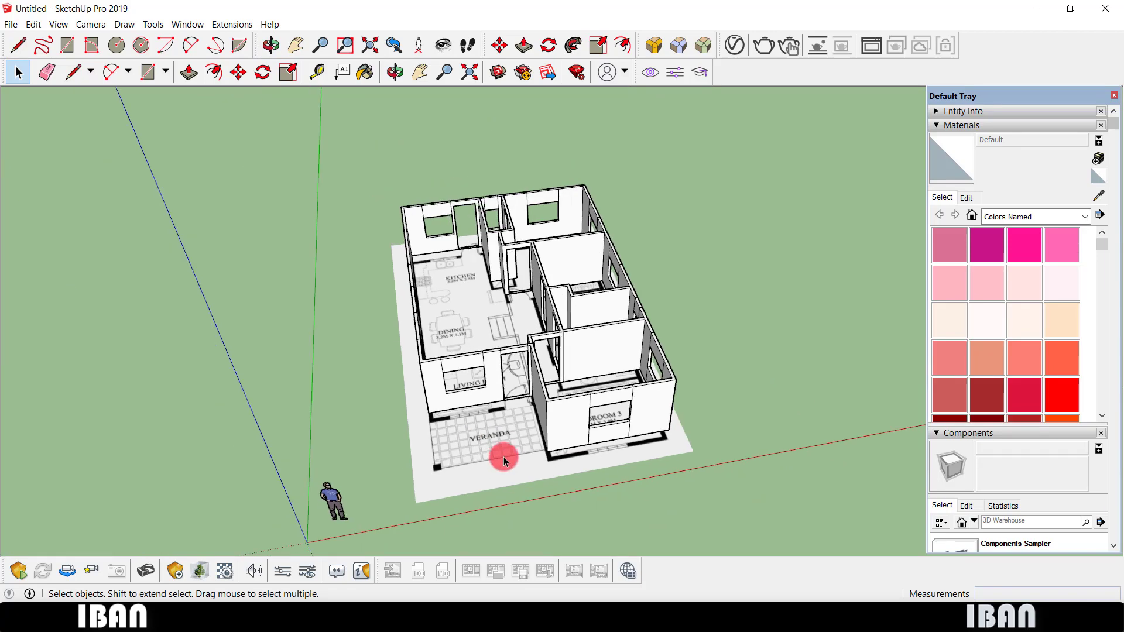
scroll(502, 454, "down", 2)
scroll(501, 357, "up", 5)
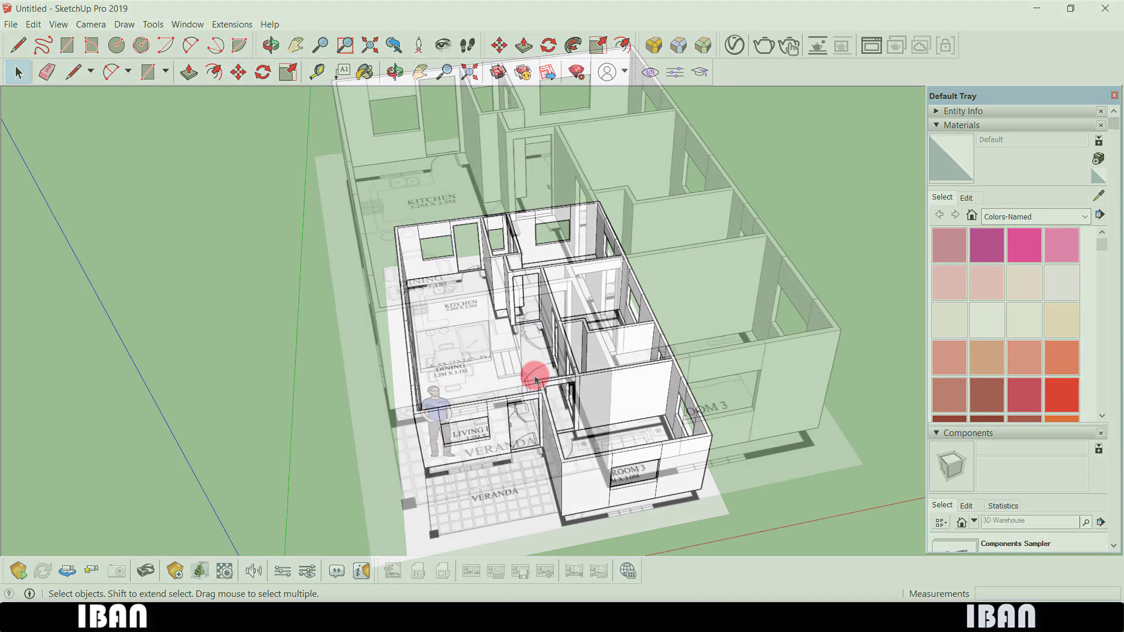